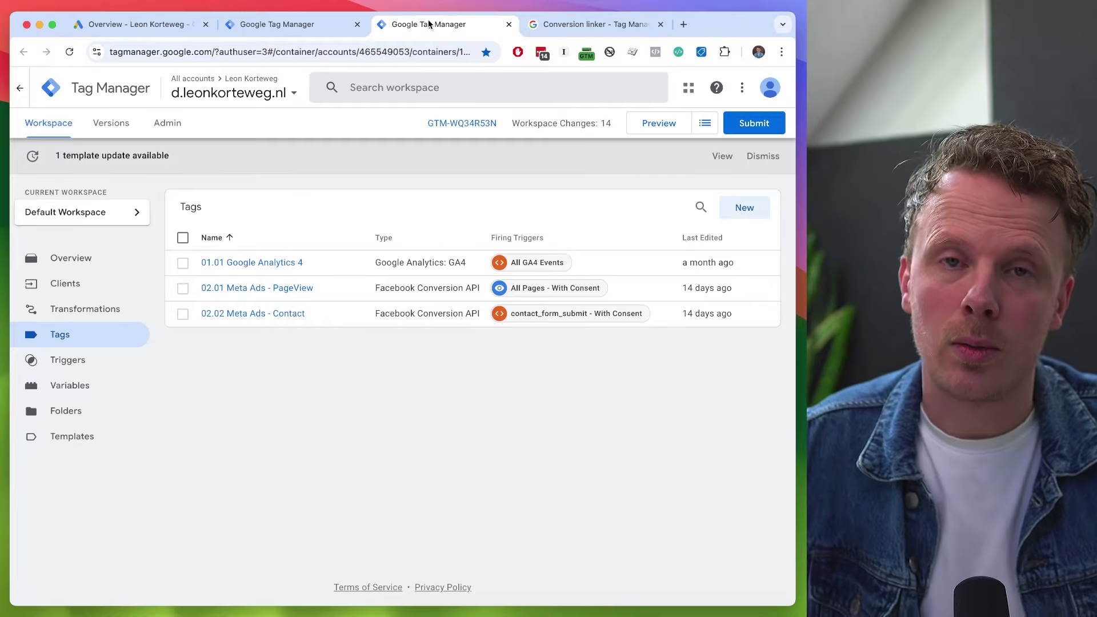
Step: View the leonkorteweg.nl web container's tags, then return to the d.leonkorteweg.nl server container
click(316, 24)
click(419, 26)
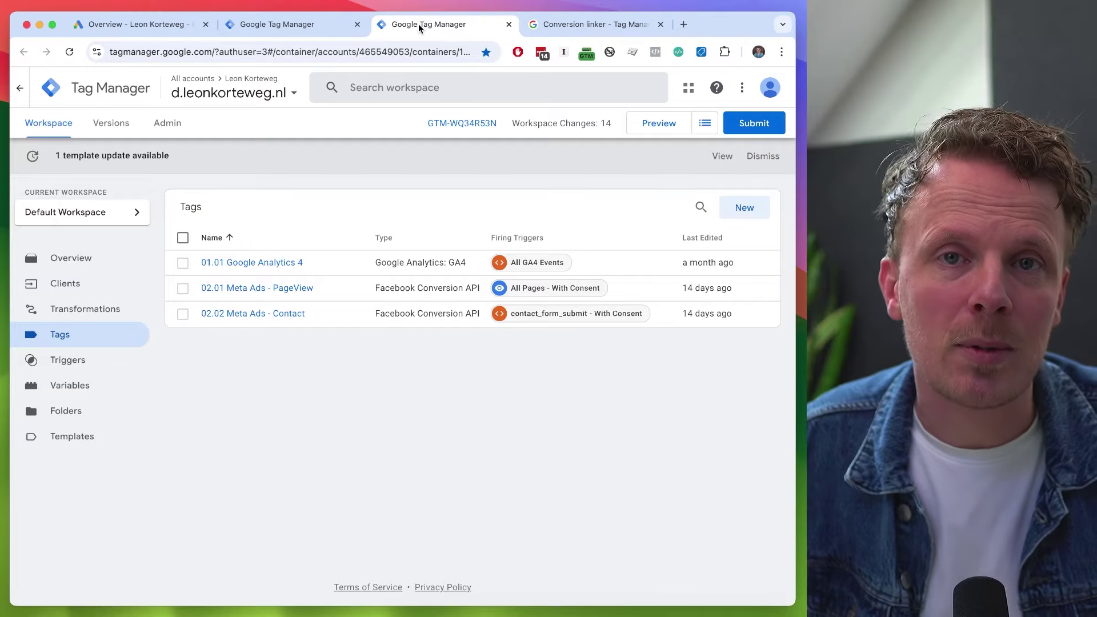
click(327, 30)
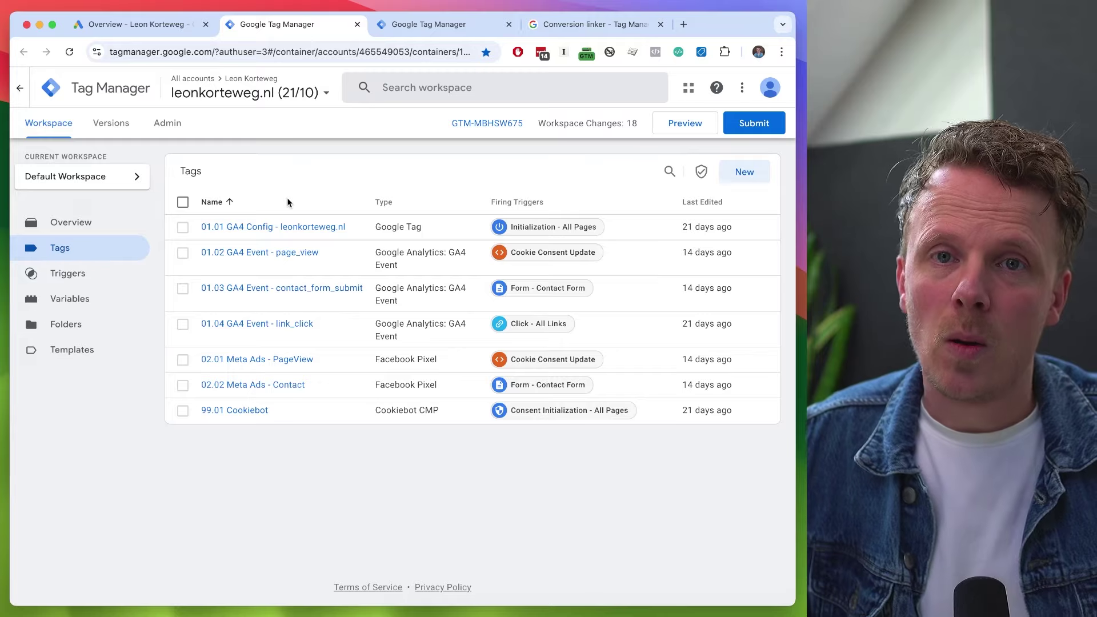
click(429, 29)
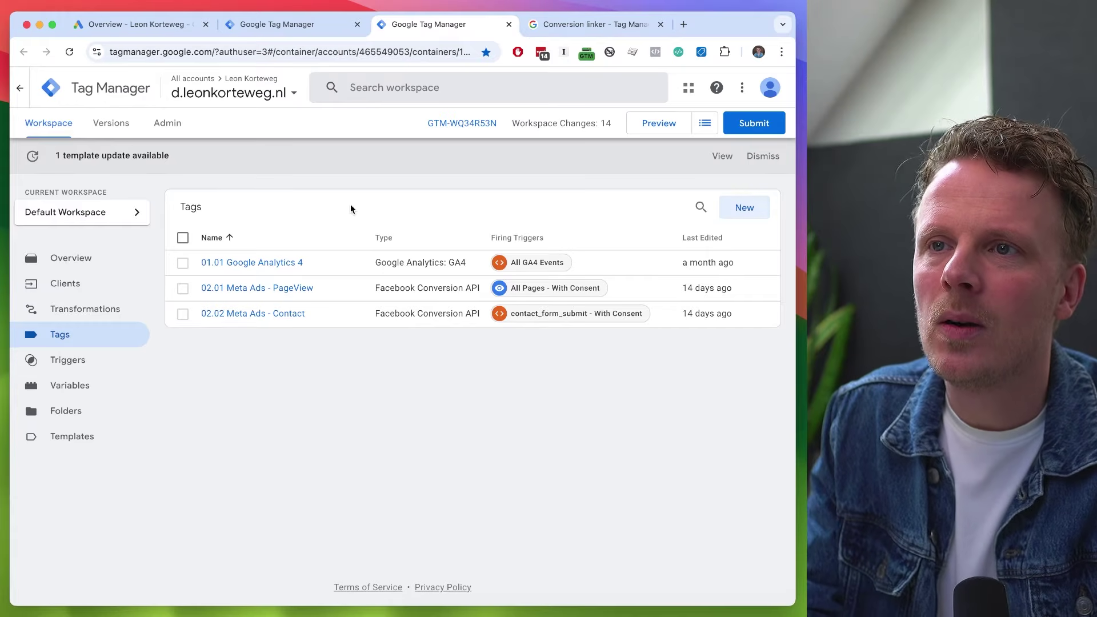
Step: Create a Google Ads Conversion Linker tag named '03.01 Google Ads - Conversion Linker'
click(743, 213)
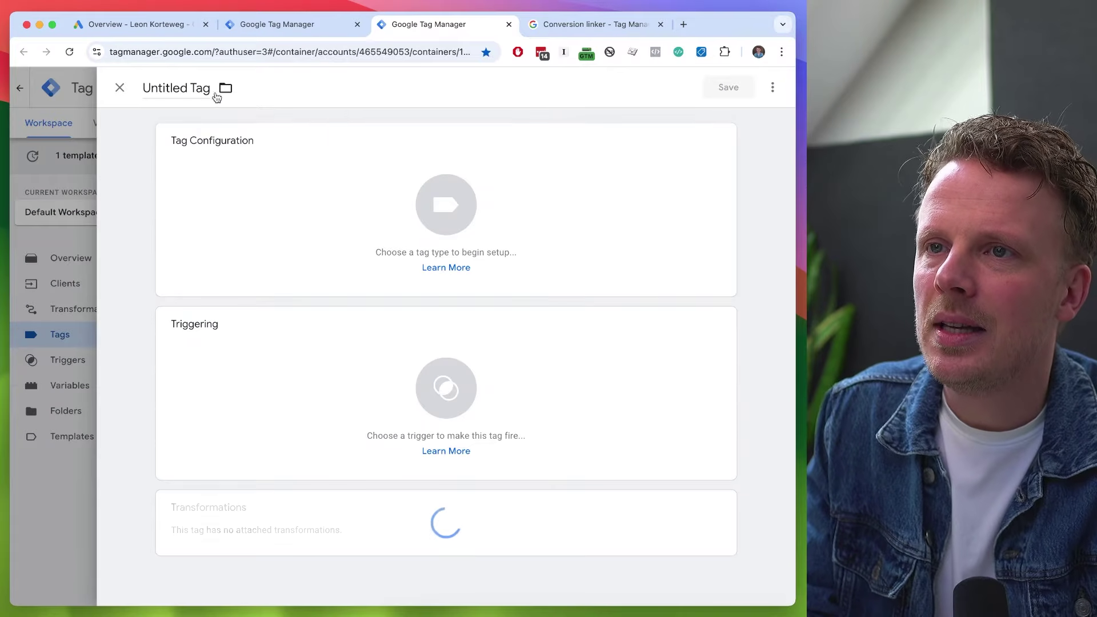
click(178, 85)
text(03)
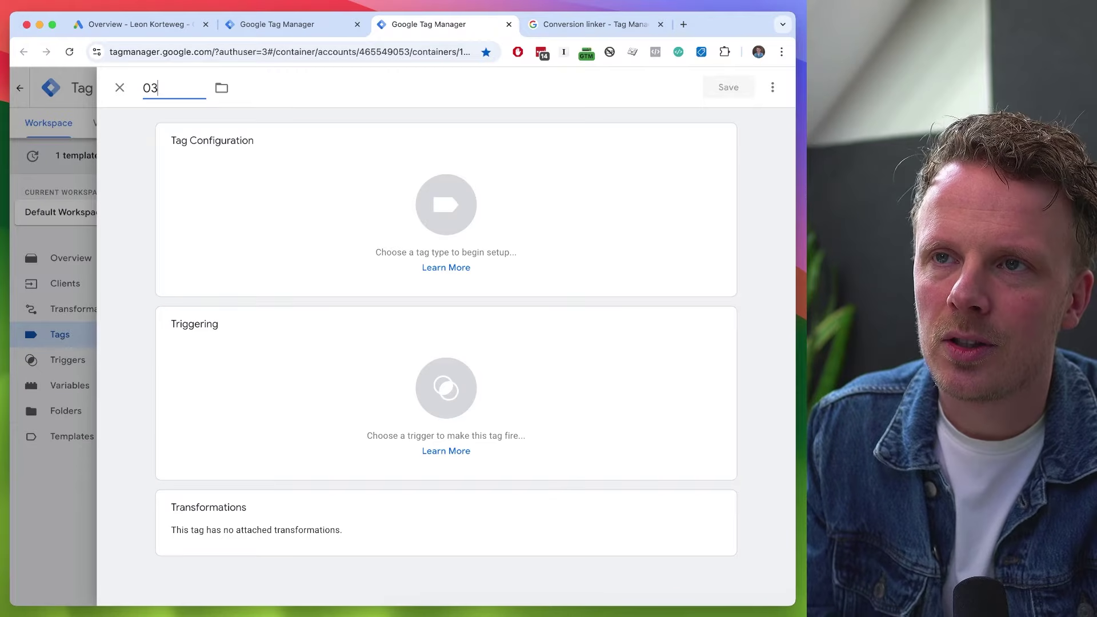
text(.01 Googl)
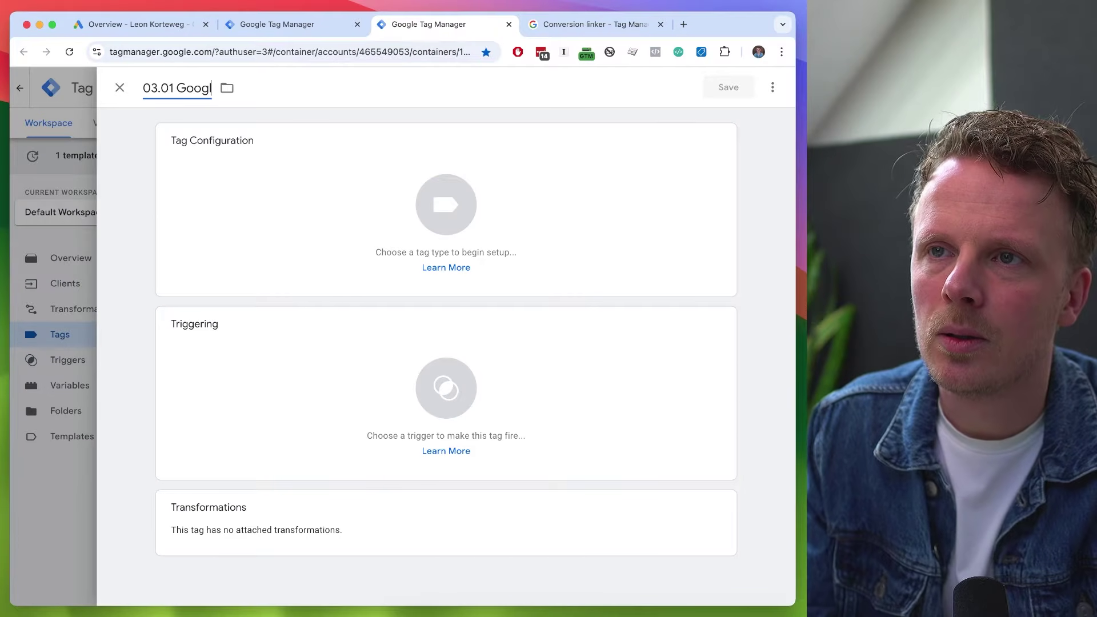
text(e Ads - Conversion Linker)
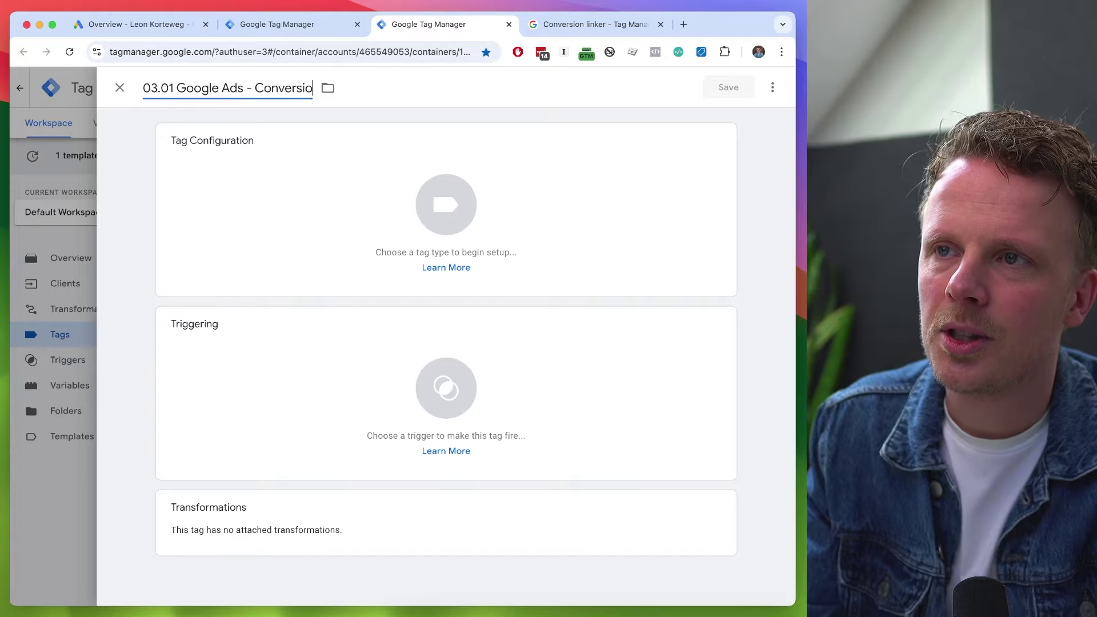
click(250, 181)
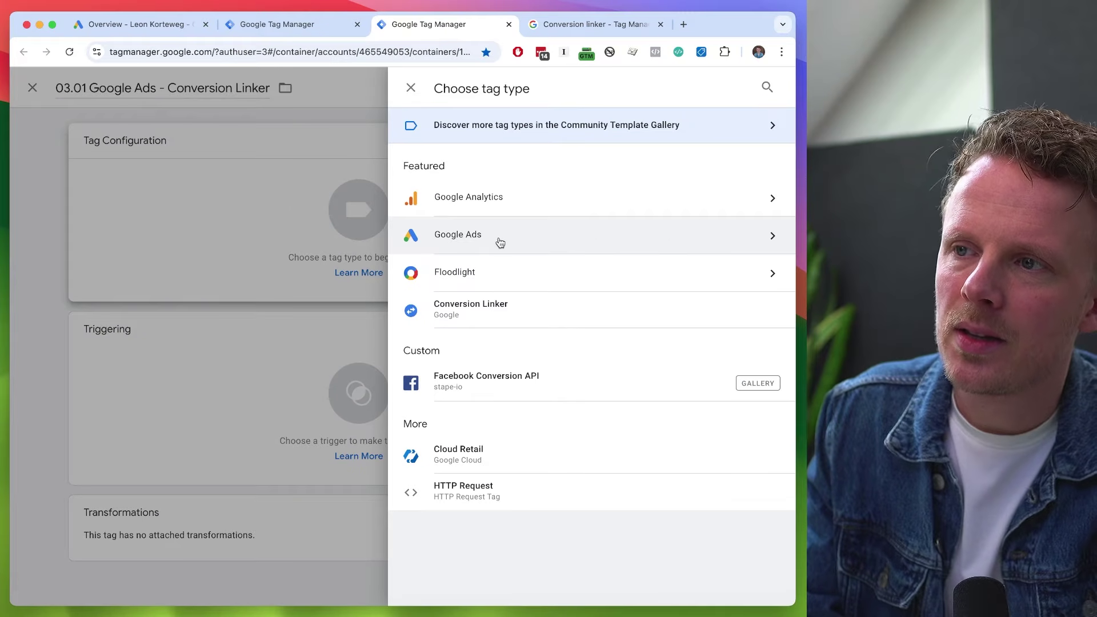
click(501, 240)
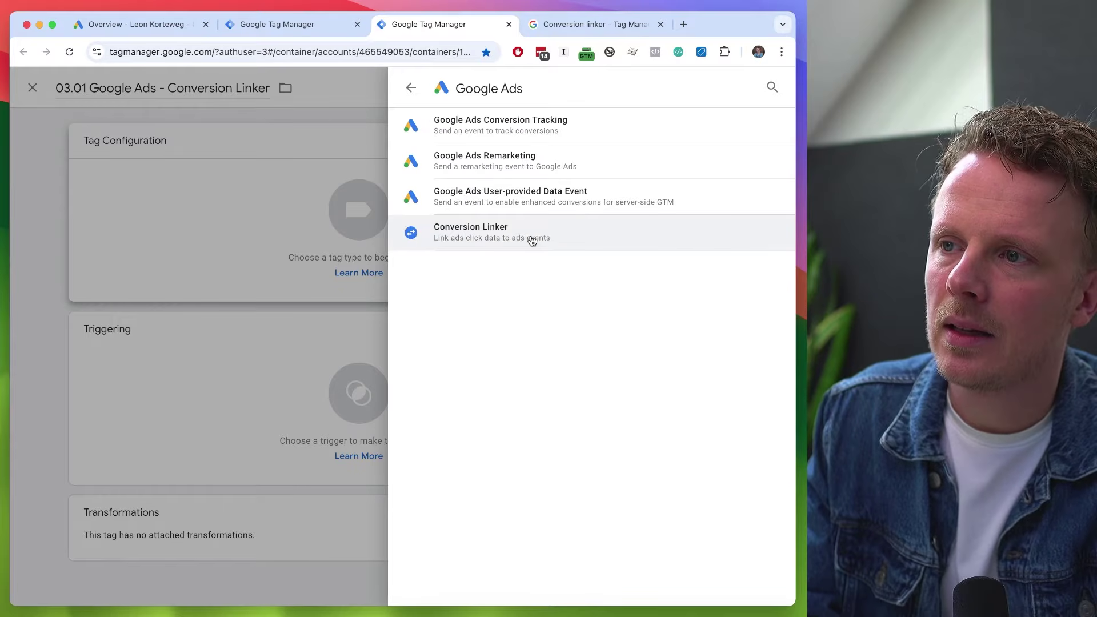
click(530, 234)
Step: Make the tag fire on All Pages and read the Conversion linker help article
click(255, 417)
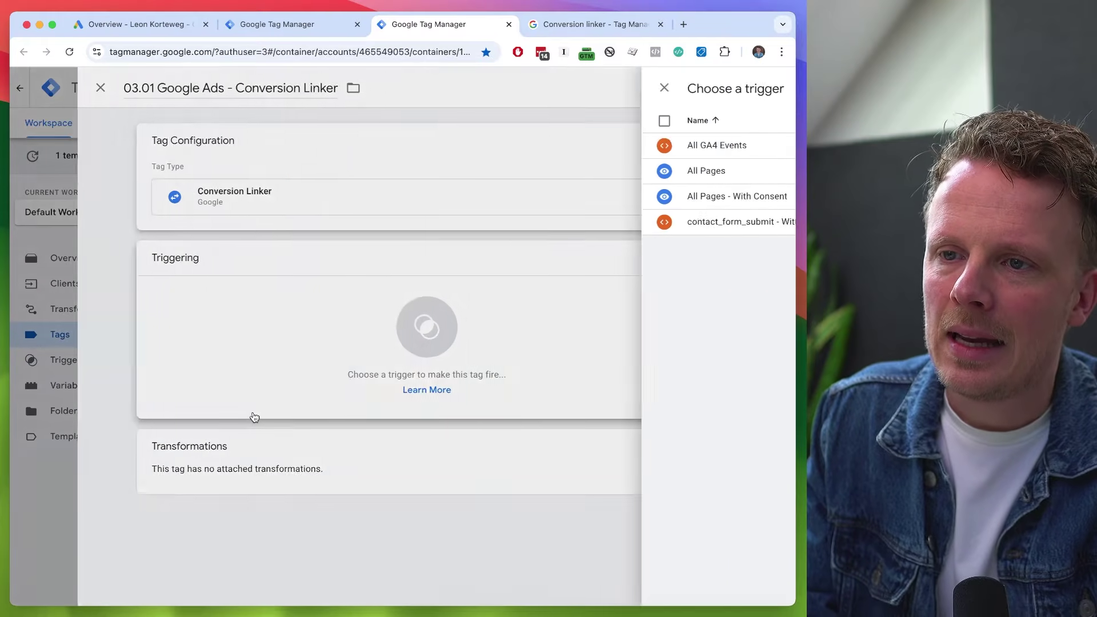
click(220, 168)
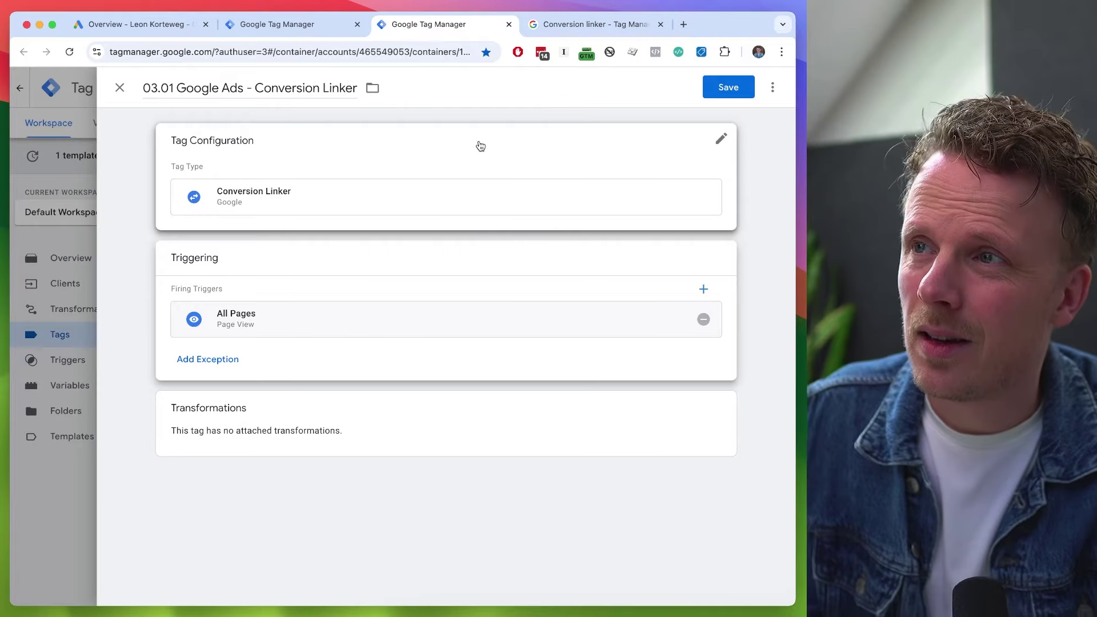
click(585, 28)
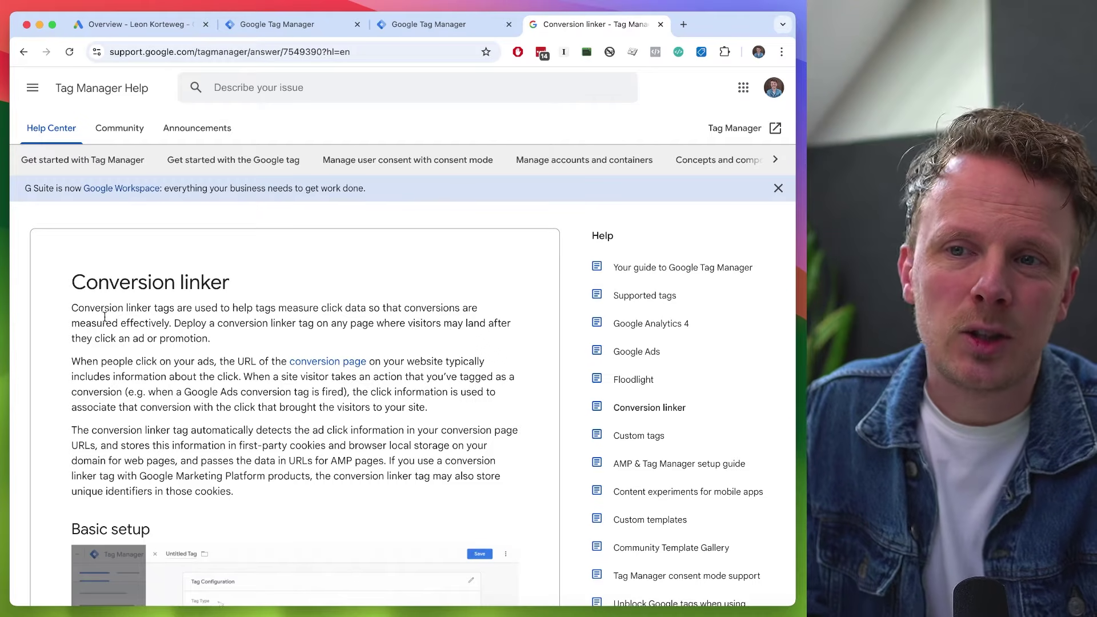
Step: Return to the tag editor, review the Conversion Linker settings, and save the tag
drag(278, 308, 352, 308)
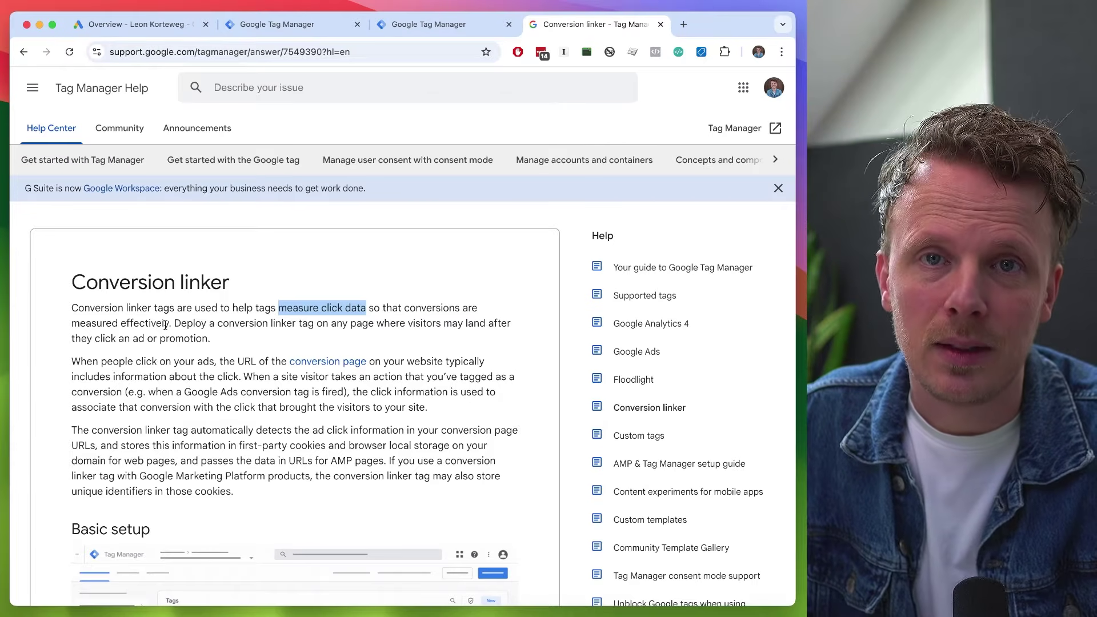
key(ctrl+shift+Tab)
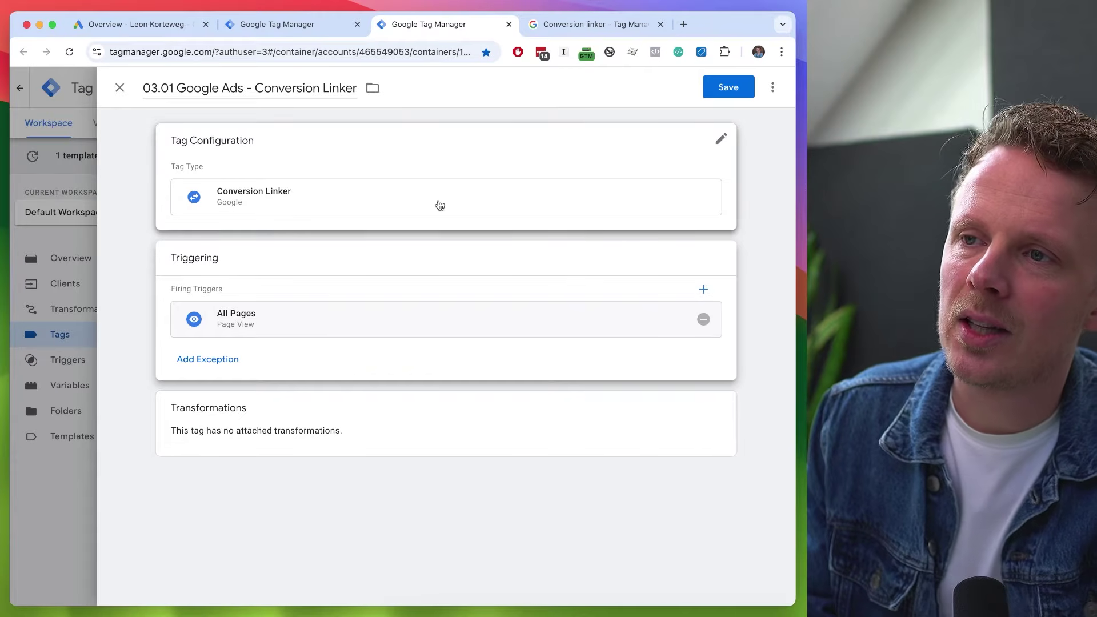
click(439, 206)
click(731, 88)
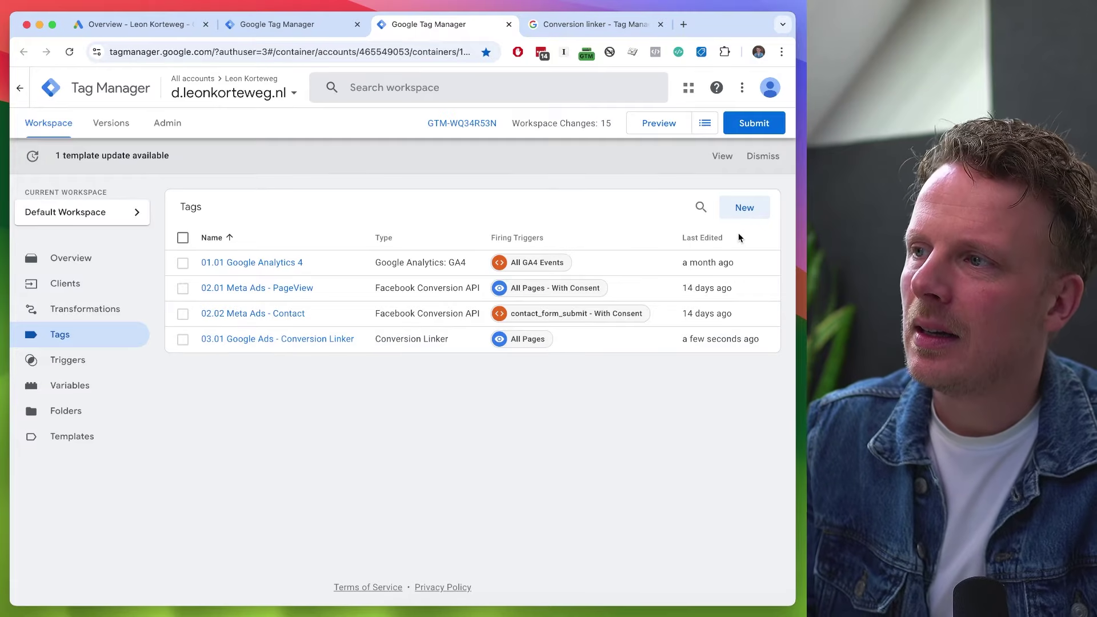
Step: Create a Google Ads Remarketing tag named '03.02 Google Ads - Remarketing' and select its Conversion ID field
click(742, 211)
click(174, 89)
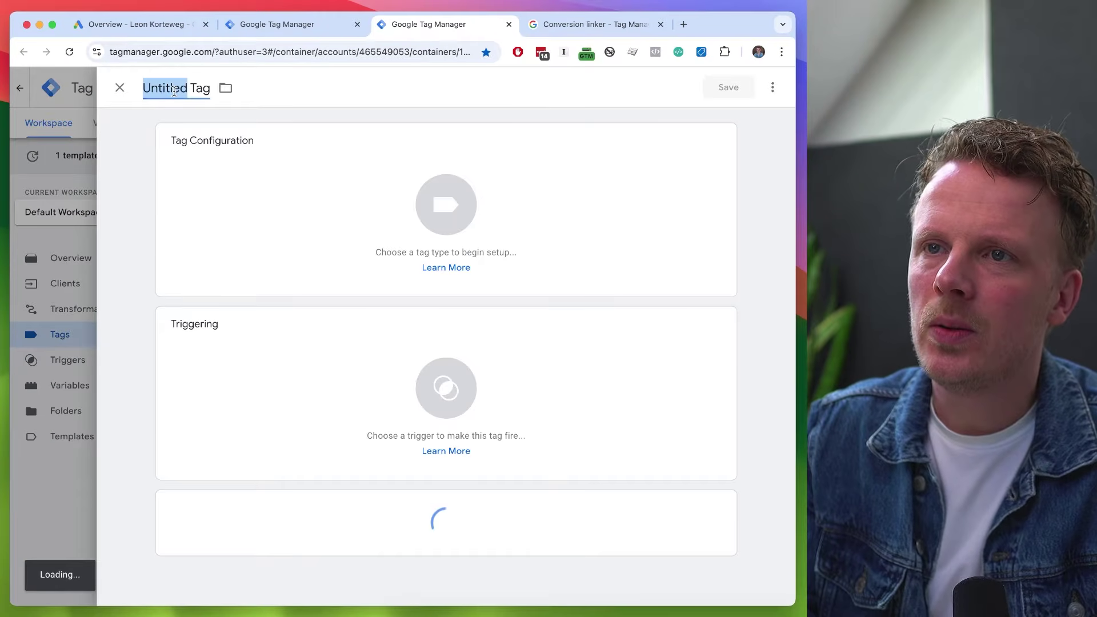
text(03.0)
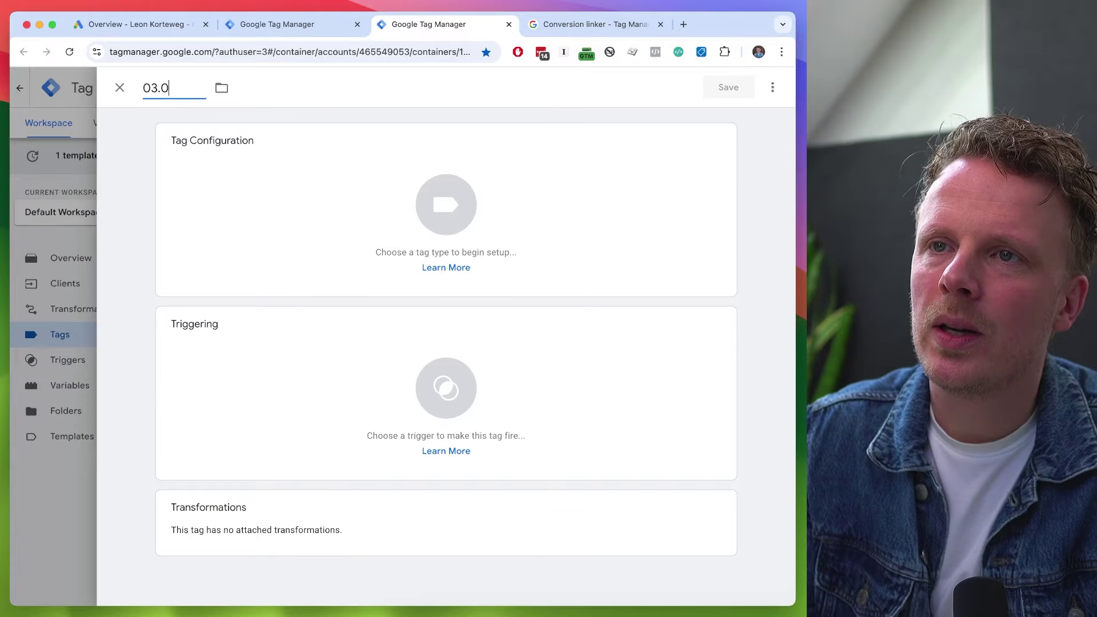
text(2 Google Ads)
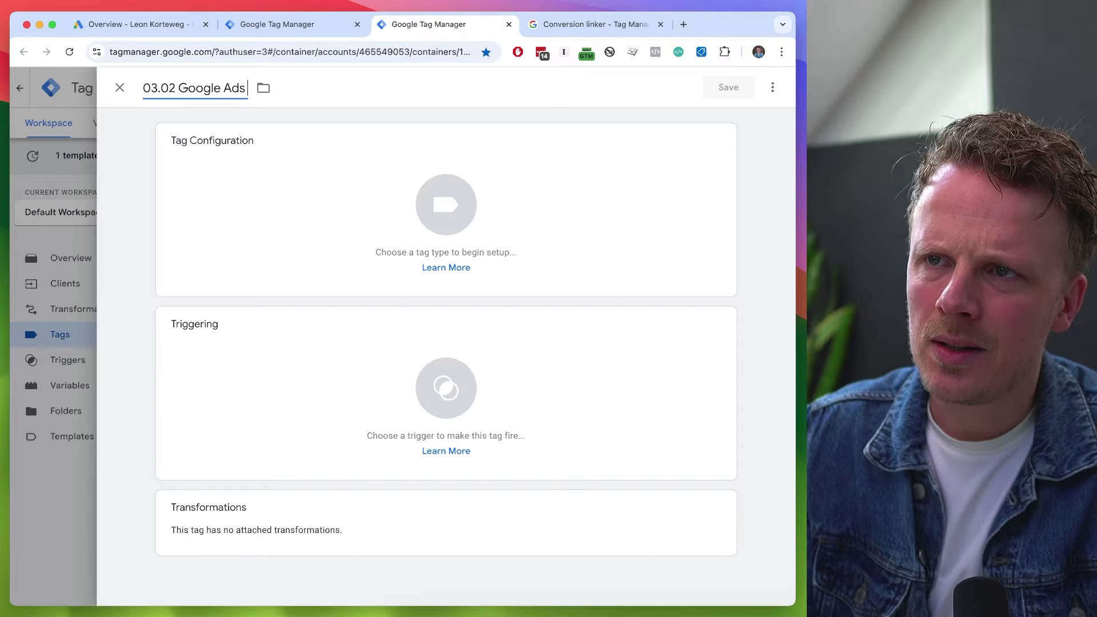
text( - Remarketing)
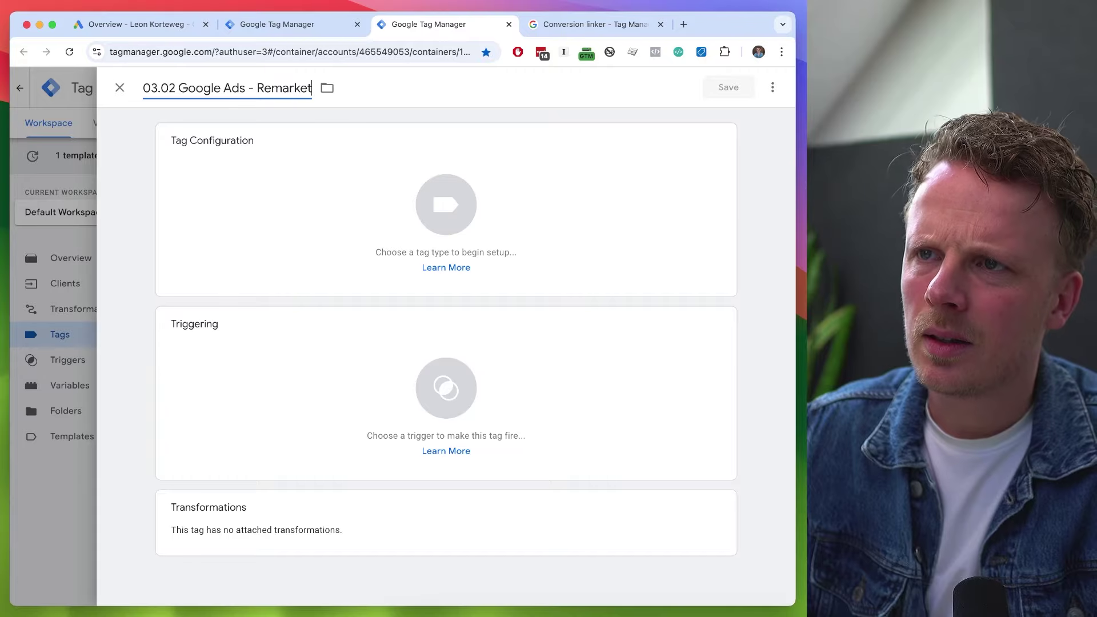
click(240, 183)
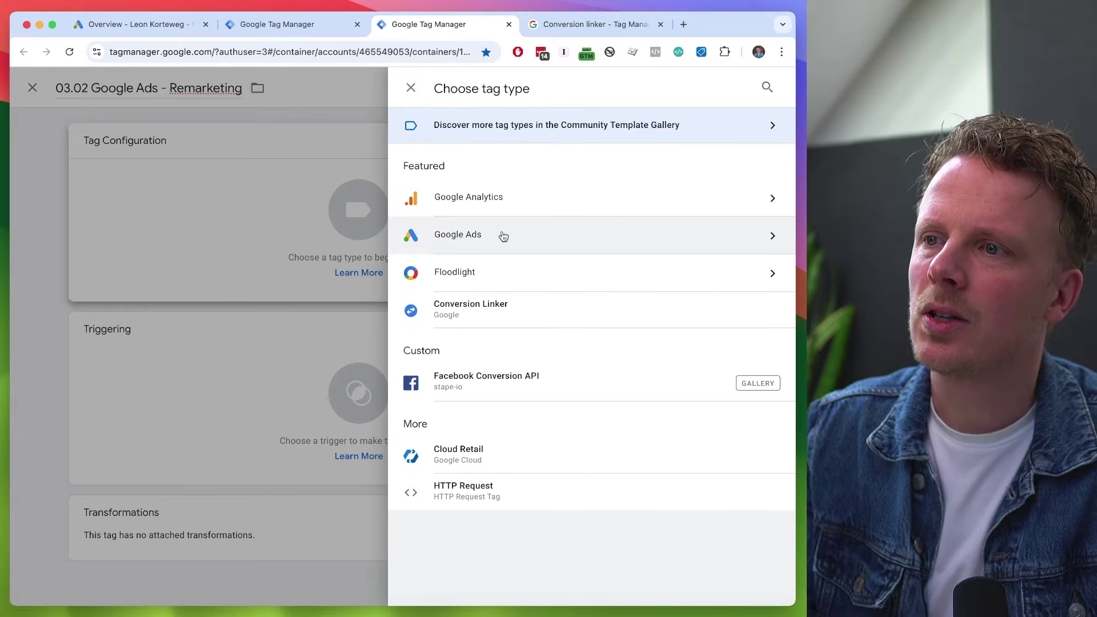
click(502, 236)
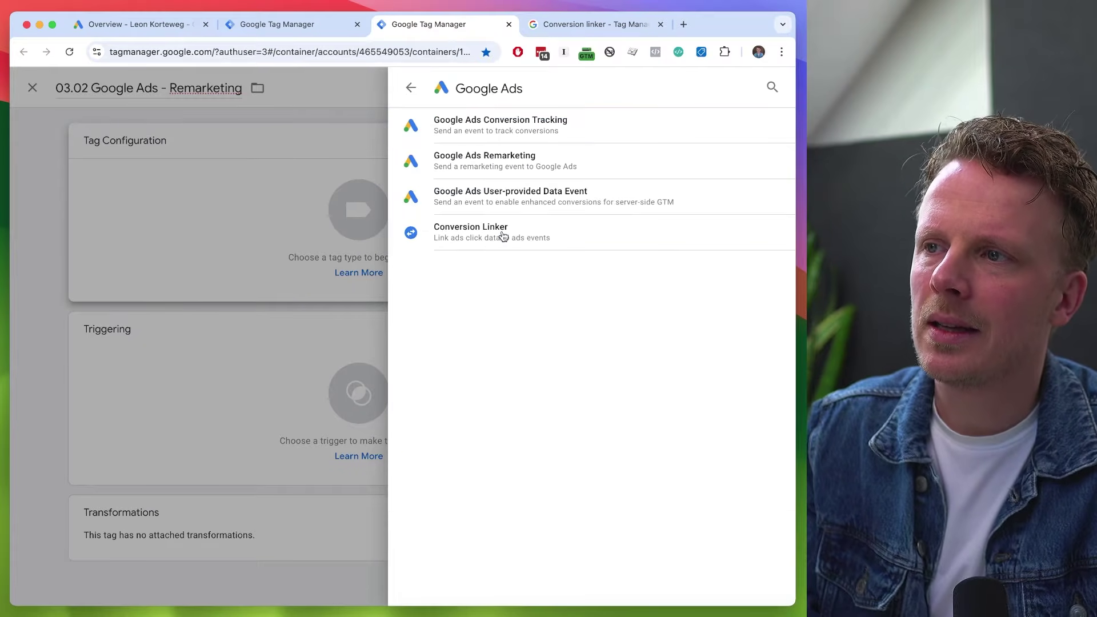
click(505, 165)
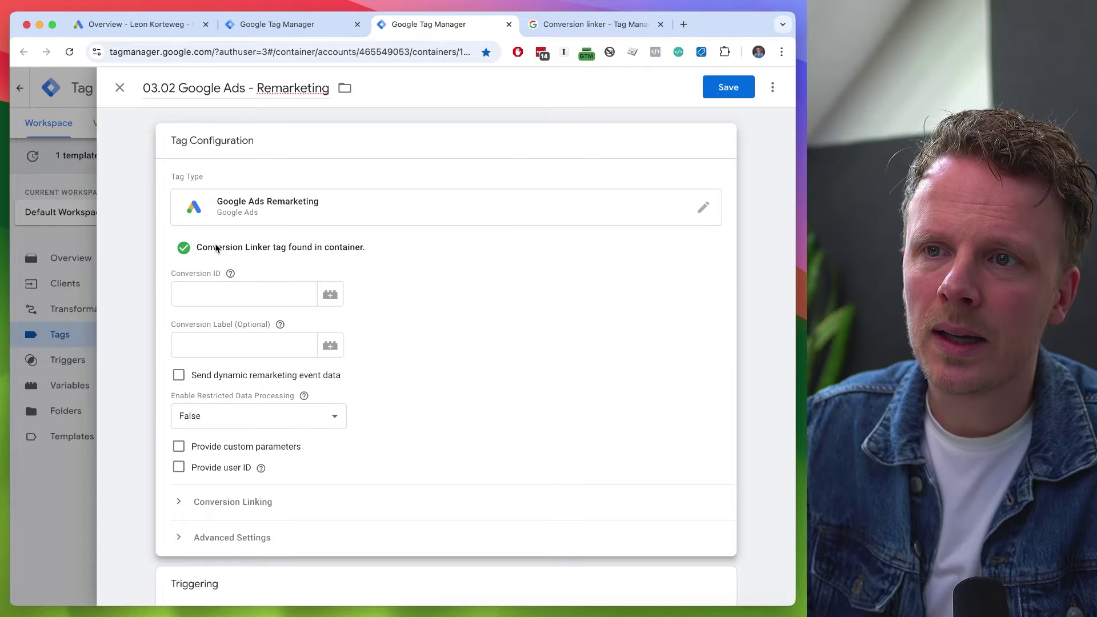
click(202, 283)
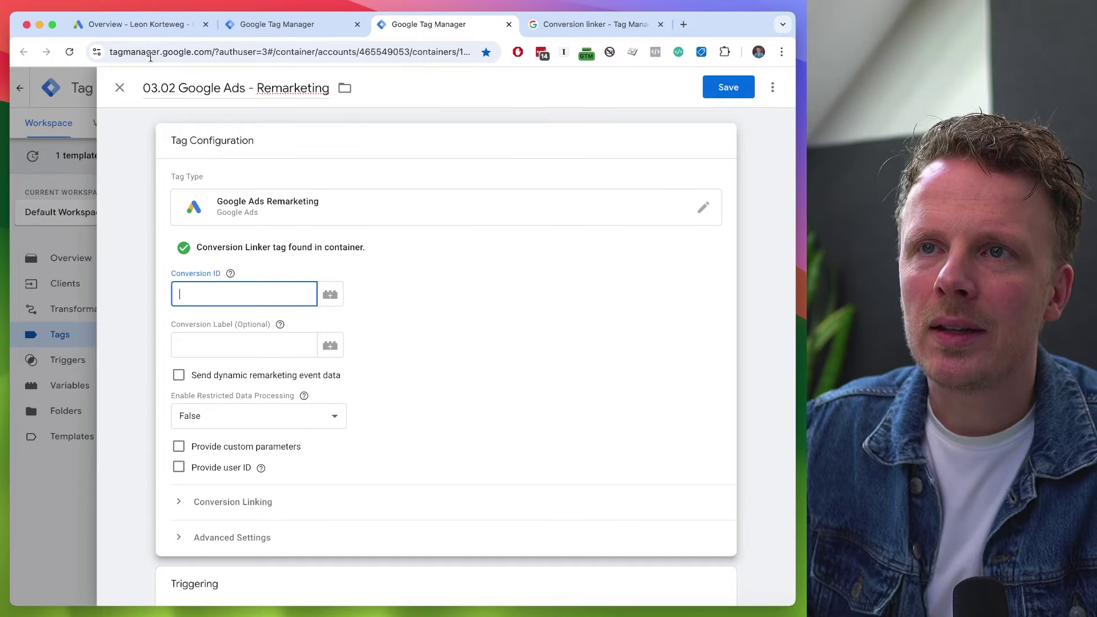
Step: Go to Tools > Shared library > Audience manager and view Your data sources
click(138, 30)
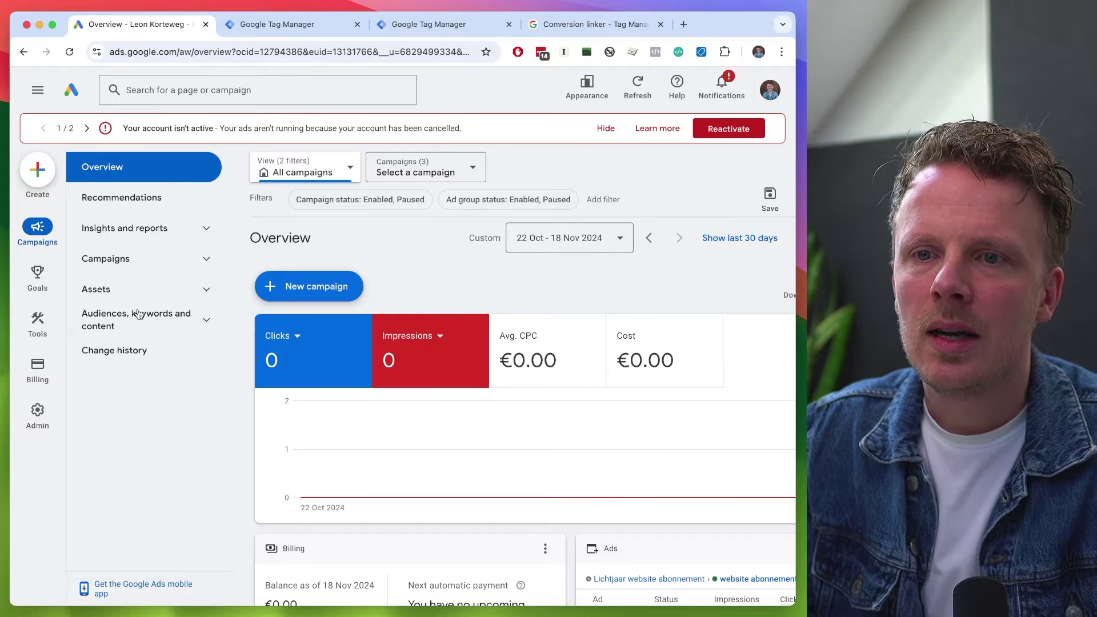
click(44, 326)
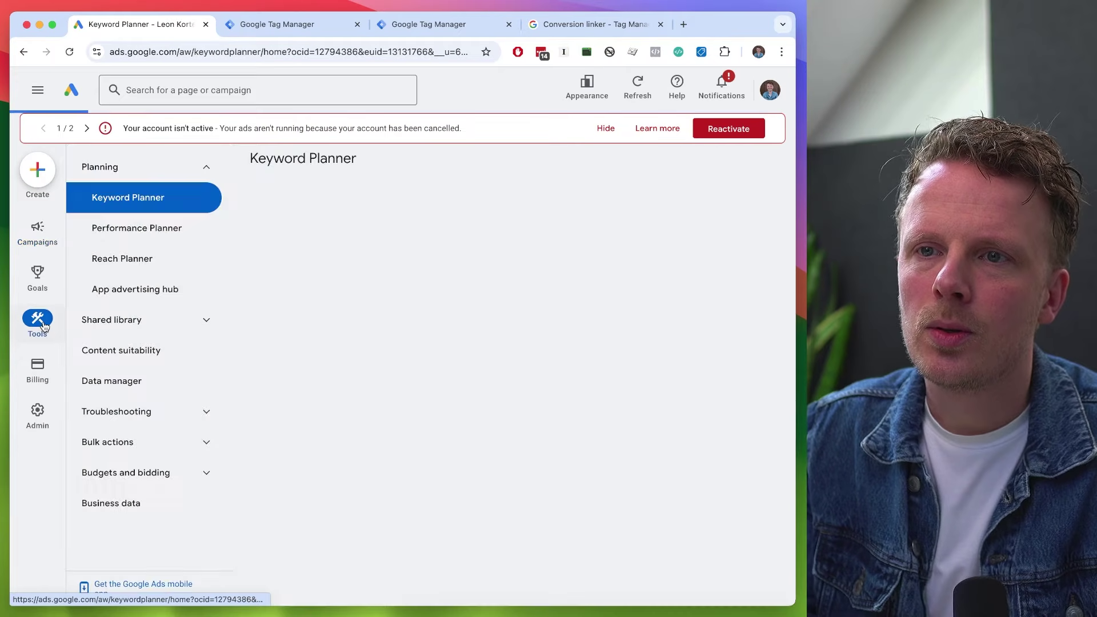
click(170, 317)
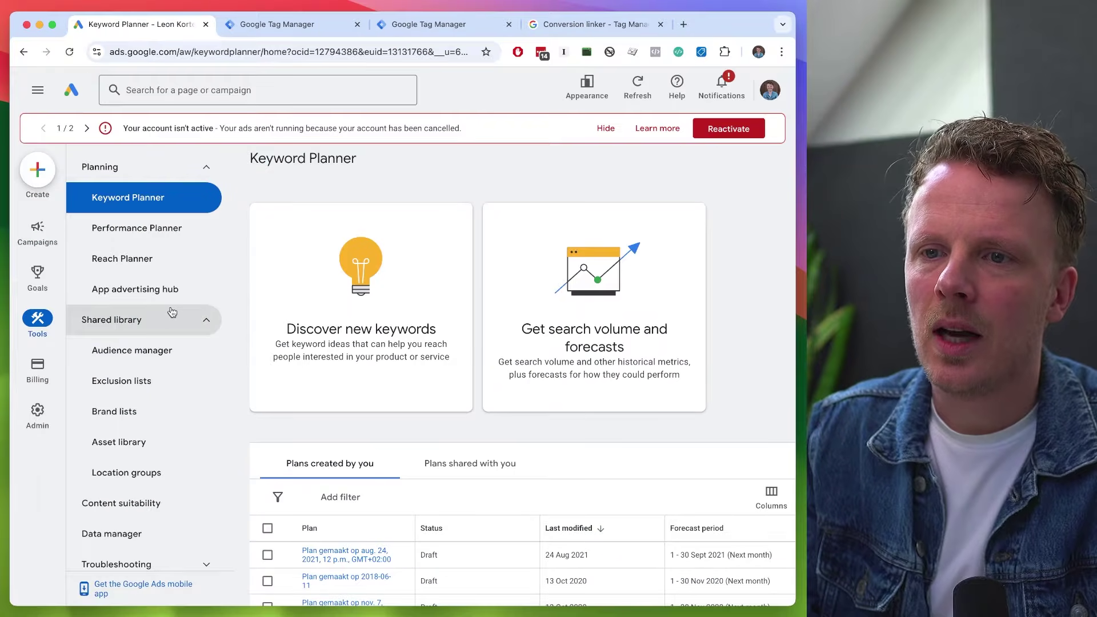
click(166, 352)
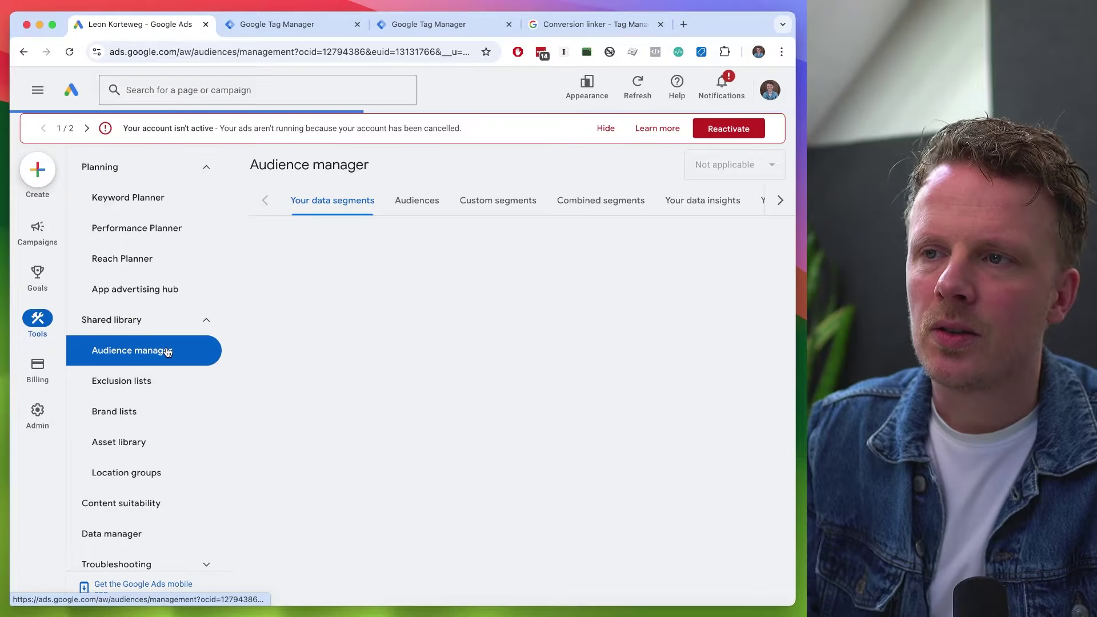
click(776, 200)
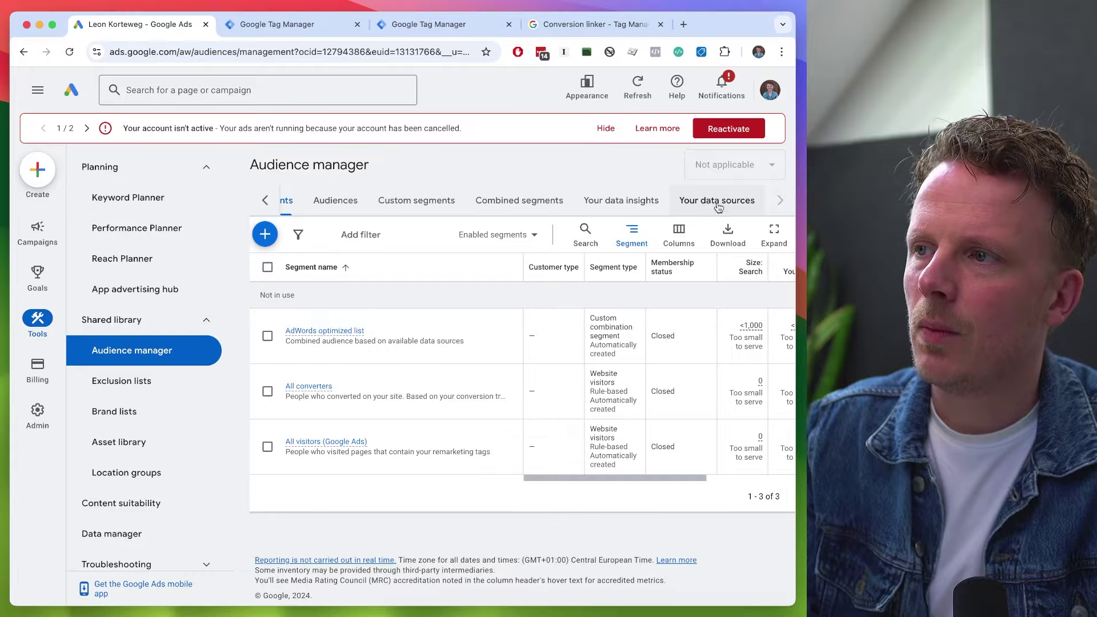
click(698, 206)
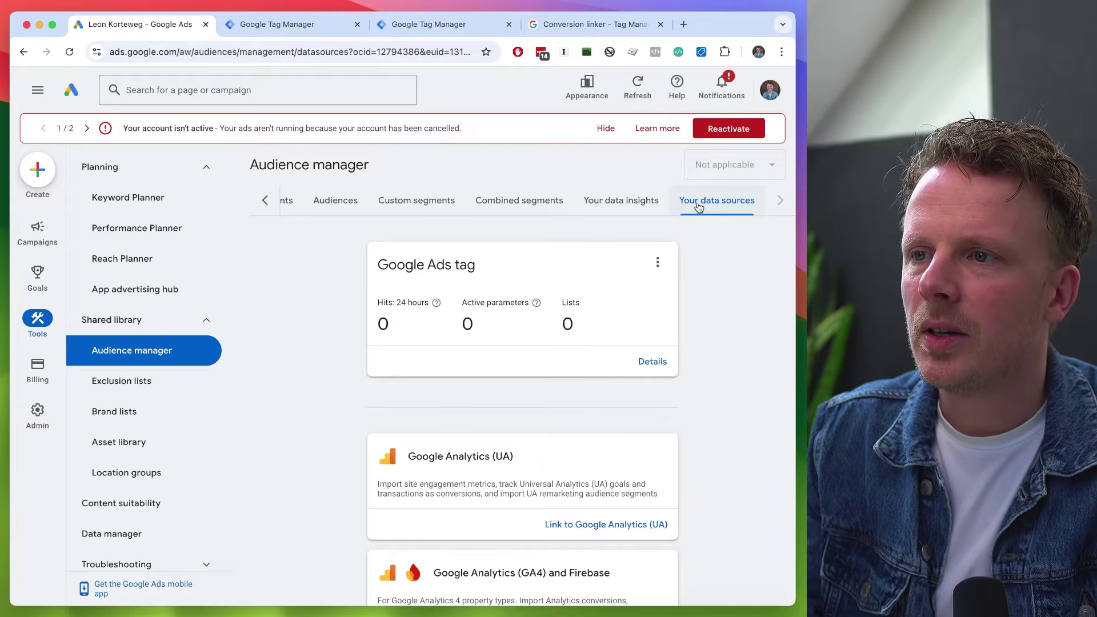
Step: Open the Google Ads tag's Tag Manager setup instructions and copy the Conversion ID
triple_click(393, 267)
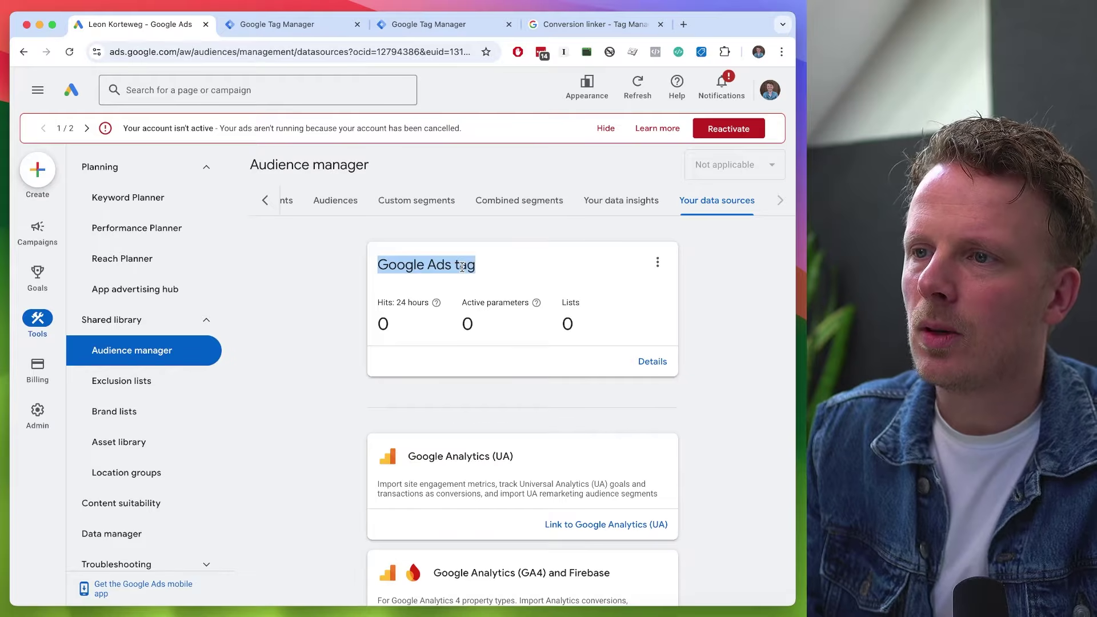
click(653, 362)
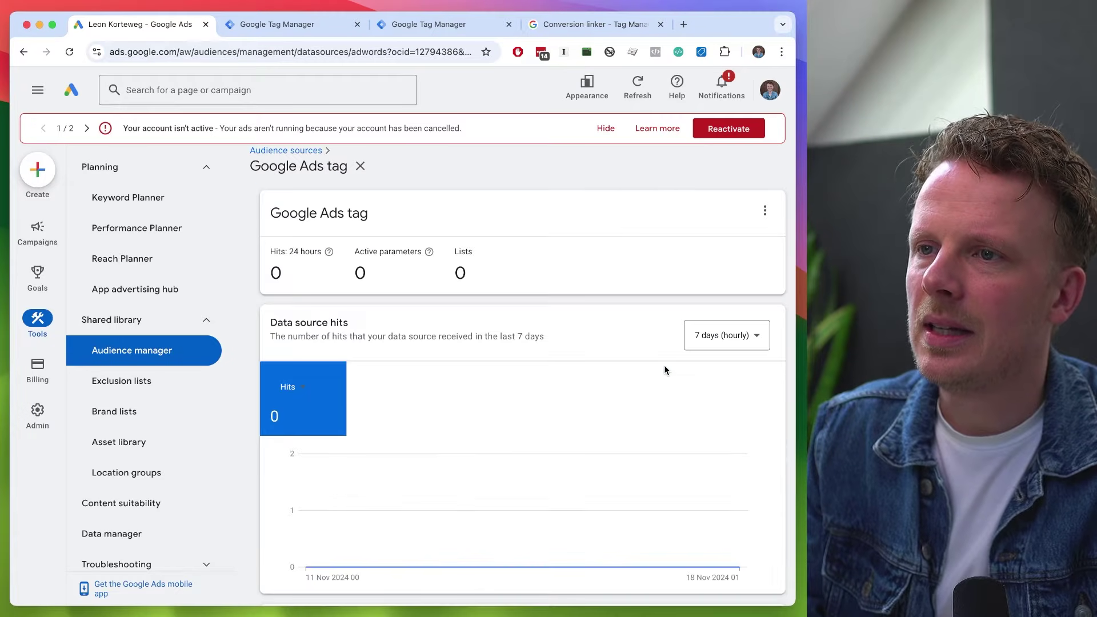
scroll(664, 370, down, 5)
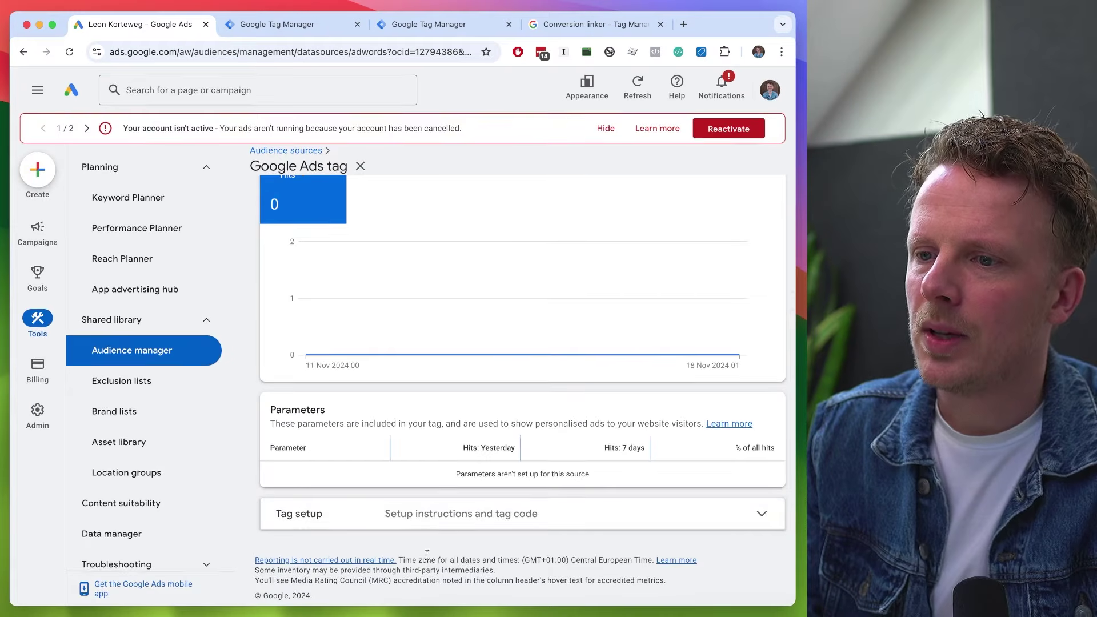
click(290, 519)
scroll(290, 519, down, 3)
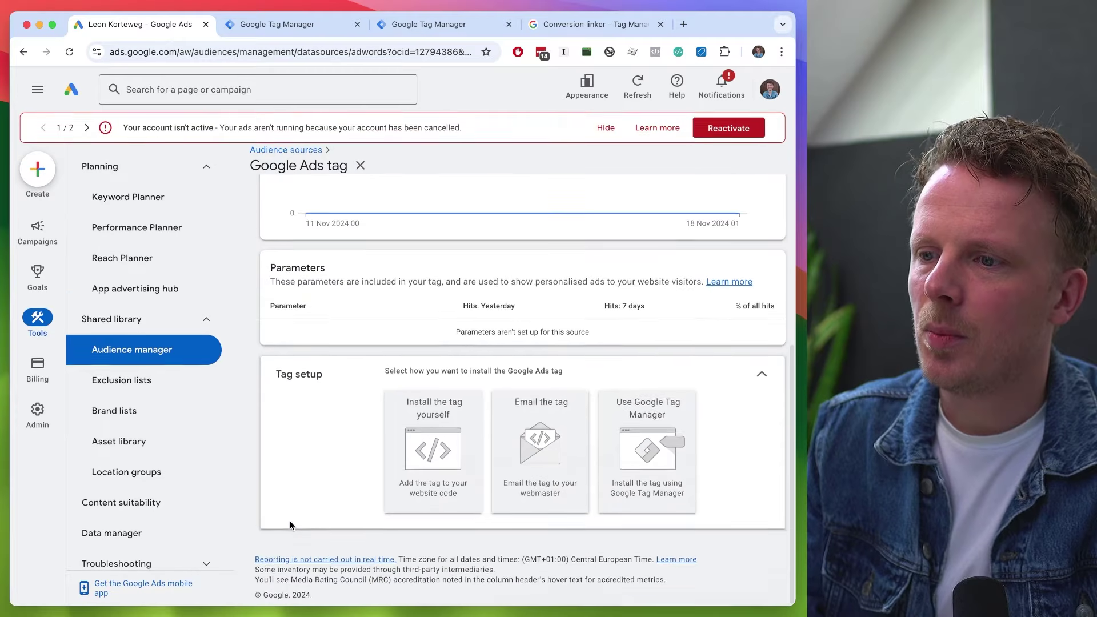
click(653, 416)
scroll(431, 505, down, 2)
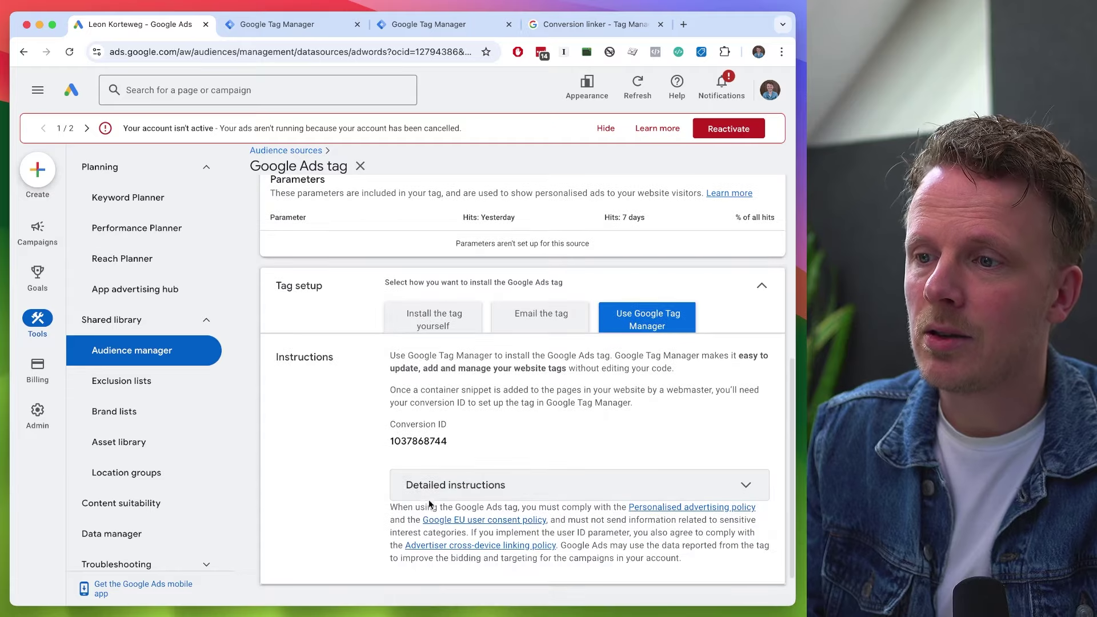
double_click(422, 440)
key(super+c)
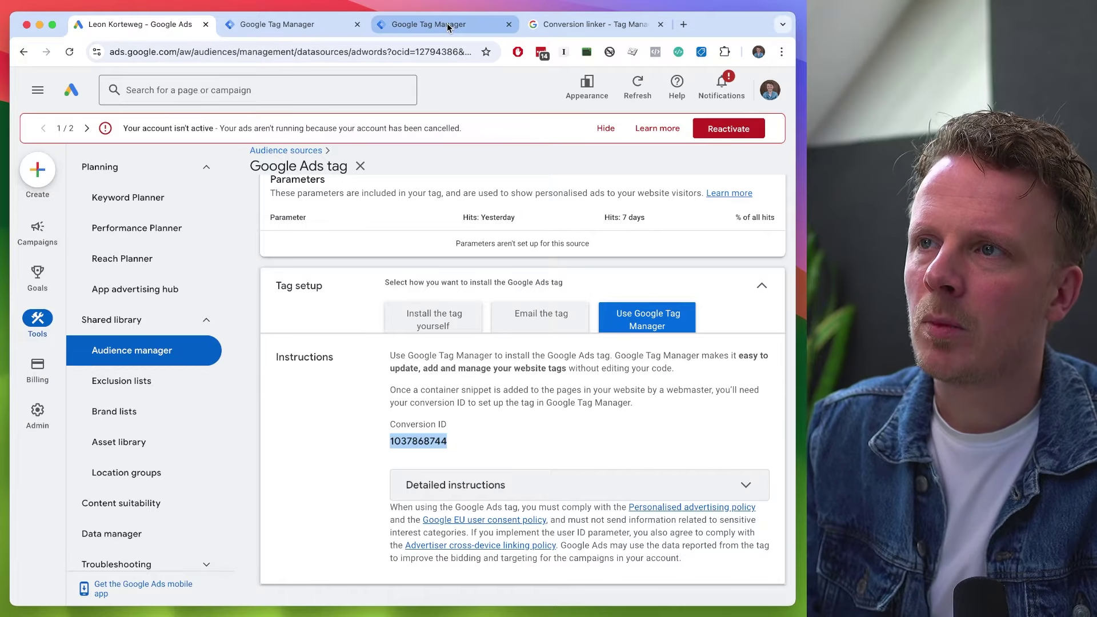
click(449, 26)
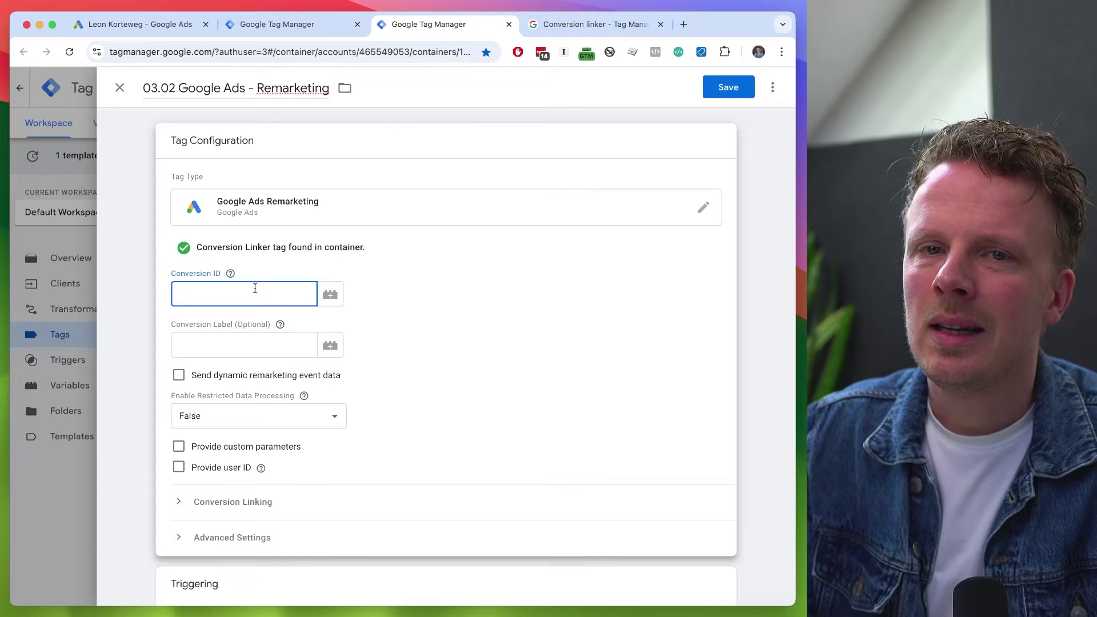
Step: Paste the Conversion ID into the tag, then clear it to use a variable instead
key(super+v)
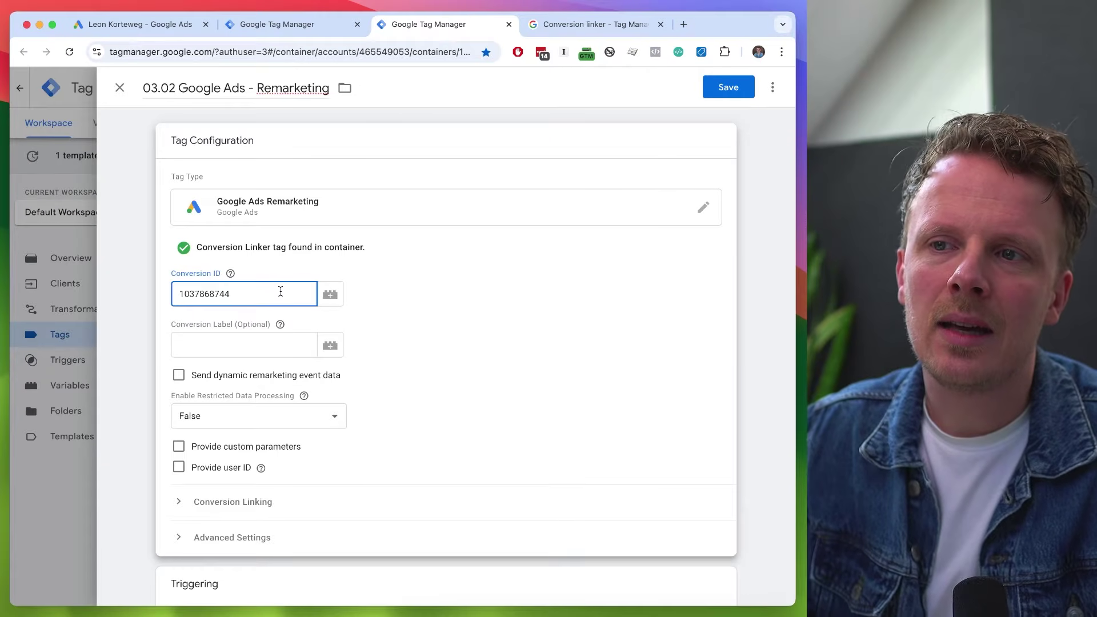
double_click(281, 292)
key(BackSpace)
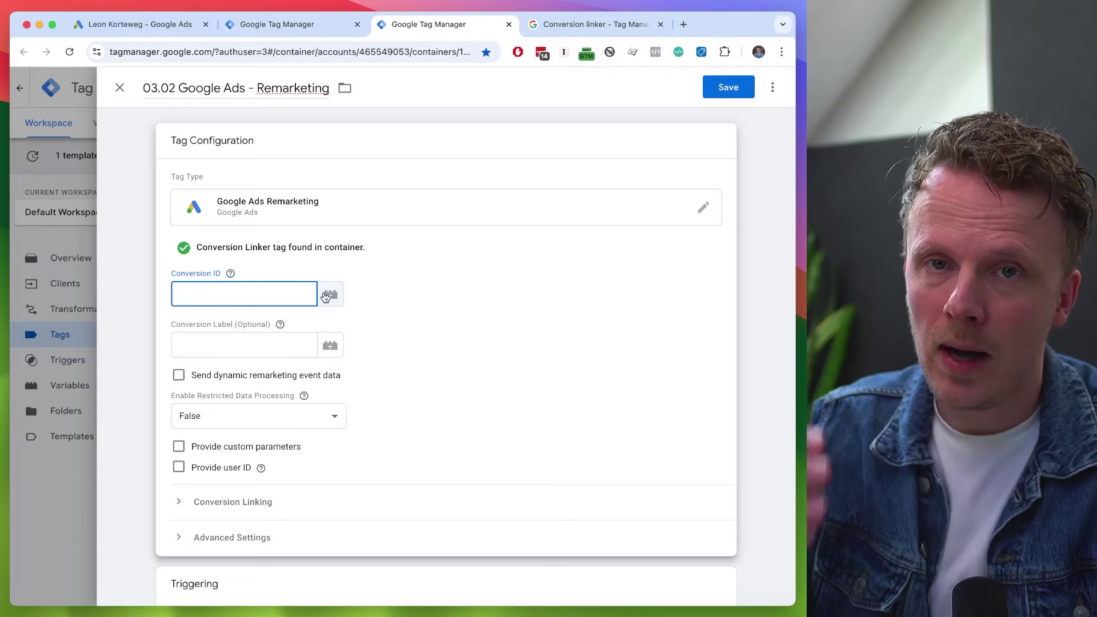
click(331, 294)
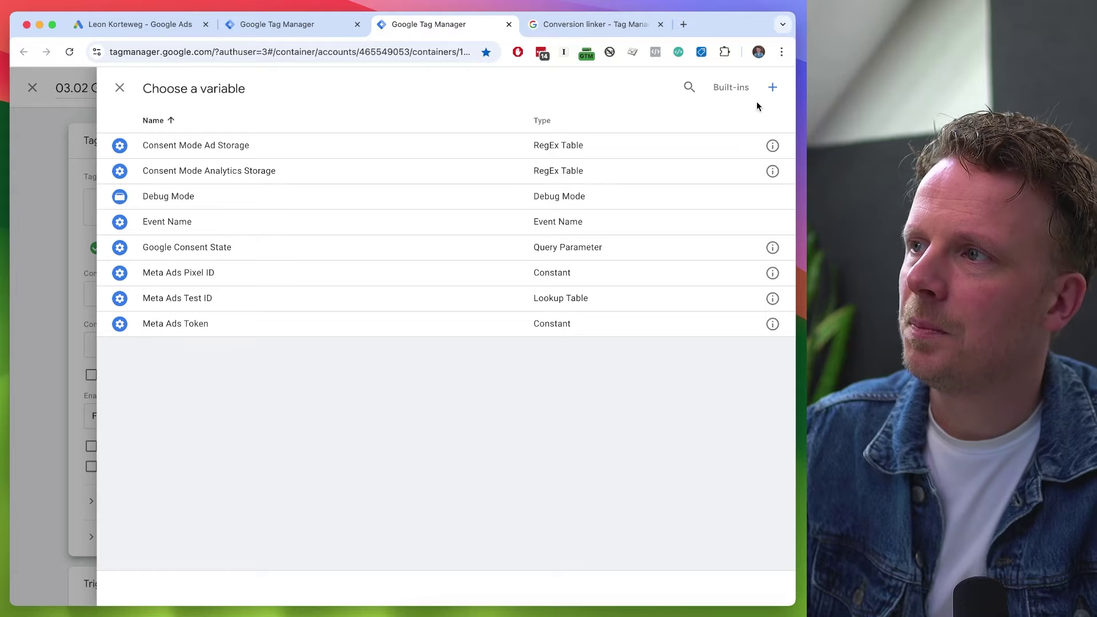
Step: Save a new Constant variable 'Google Ads Conversion ID' with the pasted Conversion ID as its value
click(773, 87)
click(169, 96)
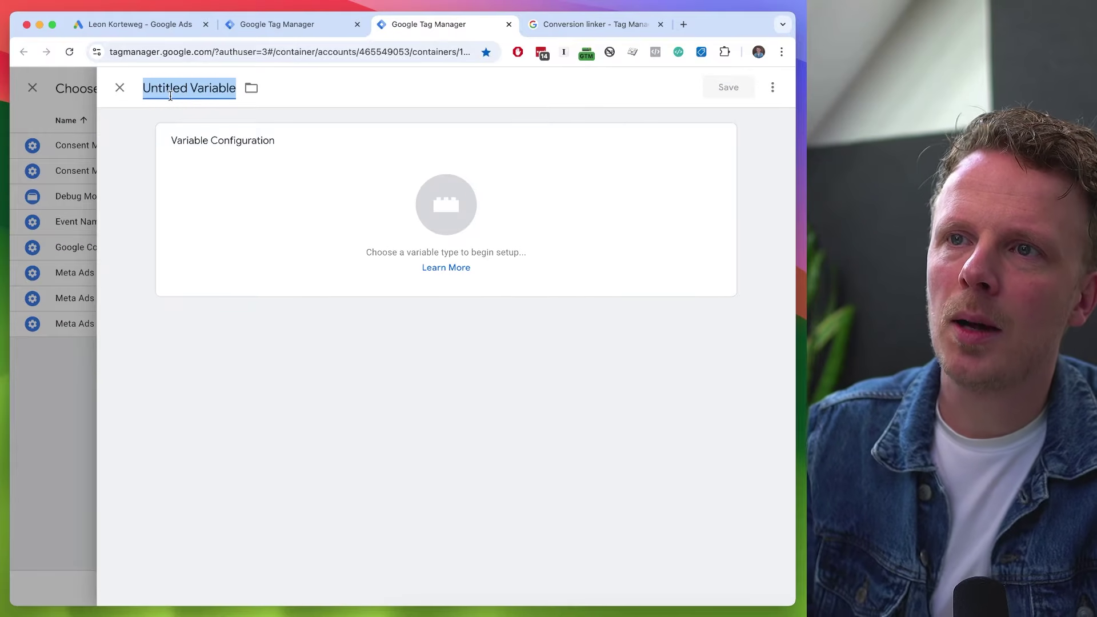
text(Google Ads)
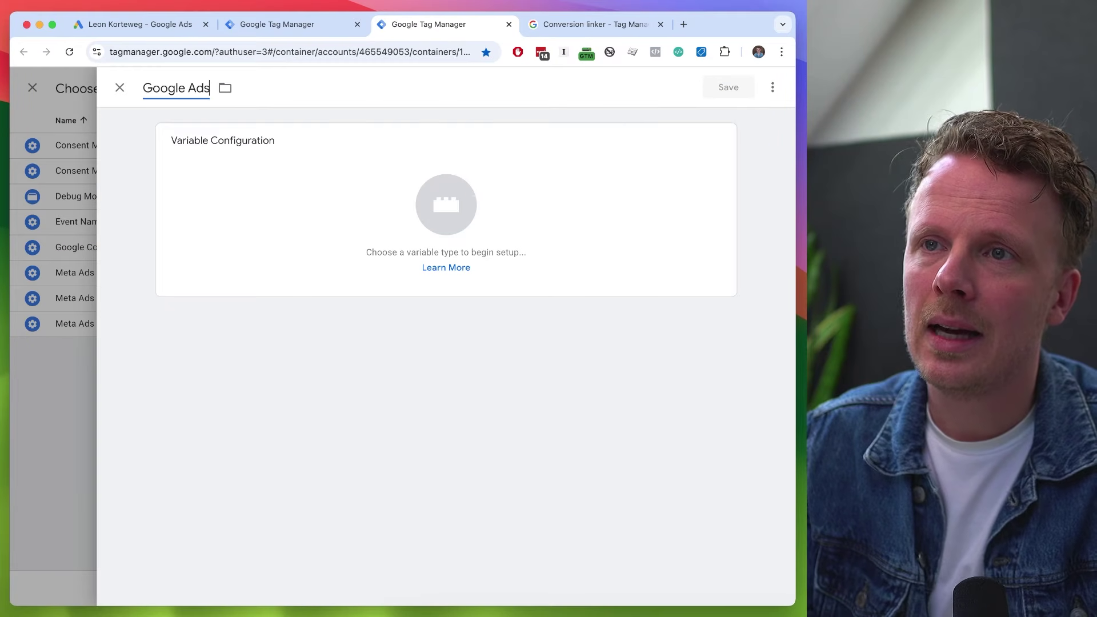
text( Conversion ID)
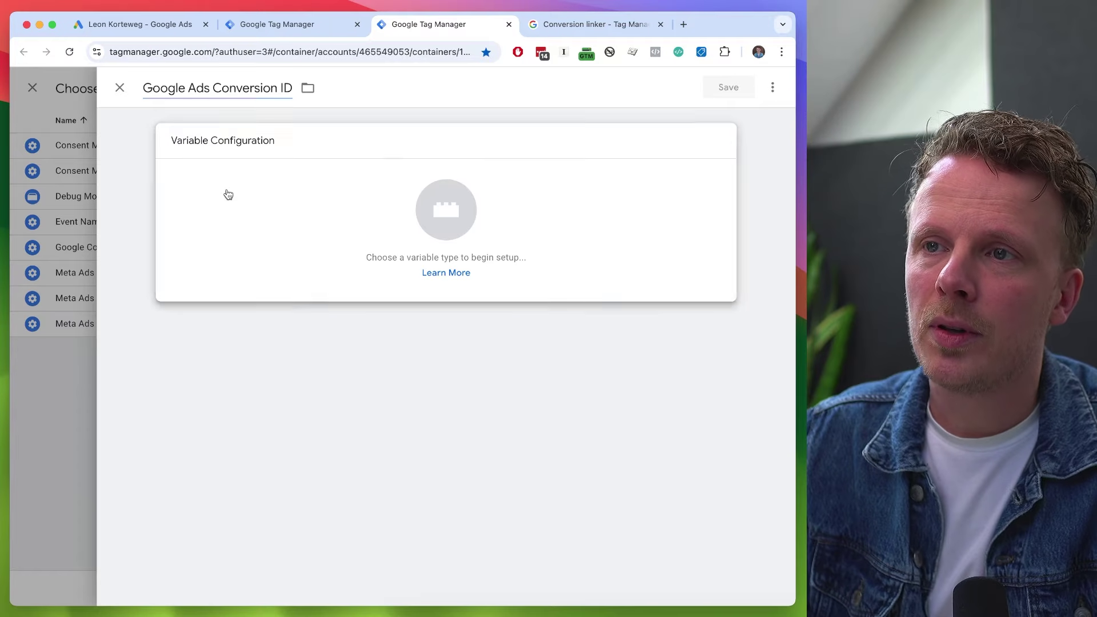
click(227, 195)
click(509, 499)
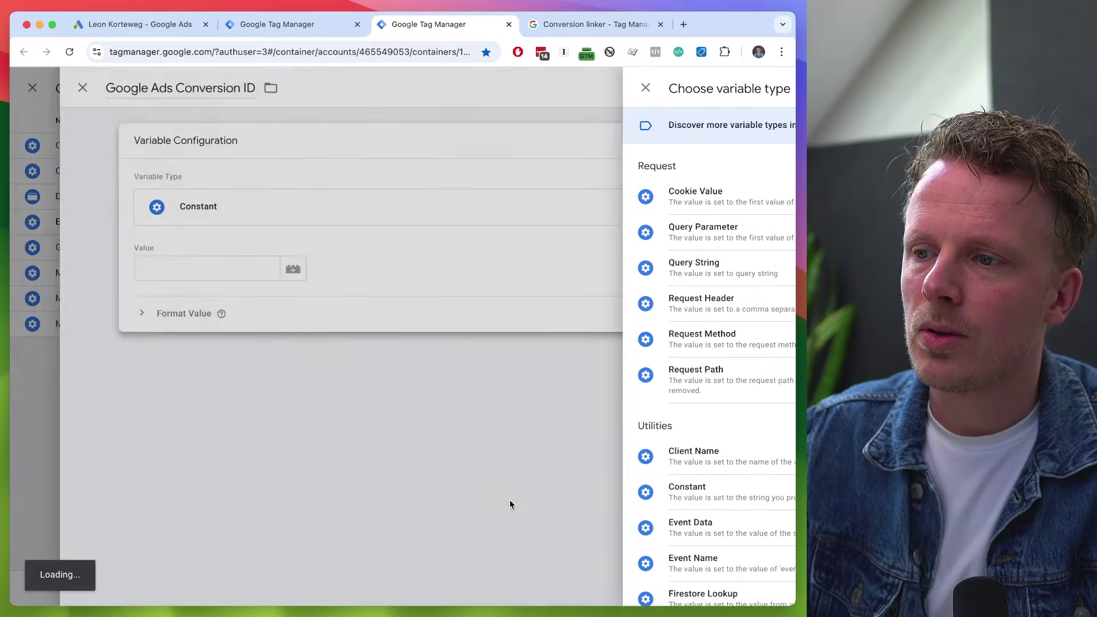
click(229, 273)
key(super+v)
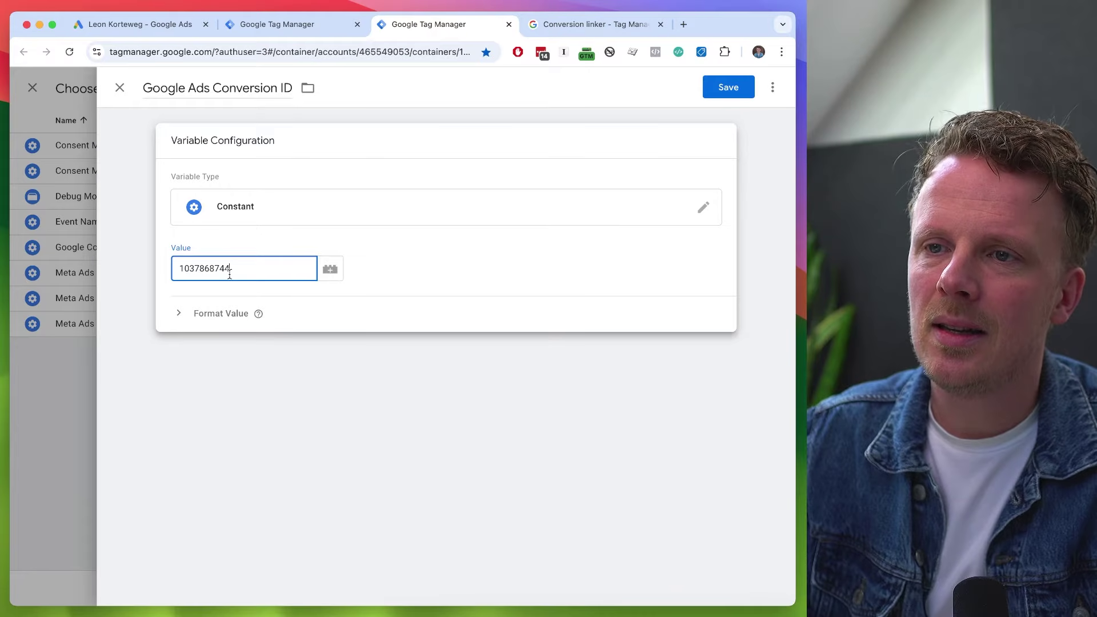
double_click(211, 265)
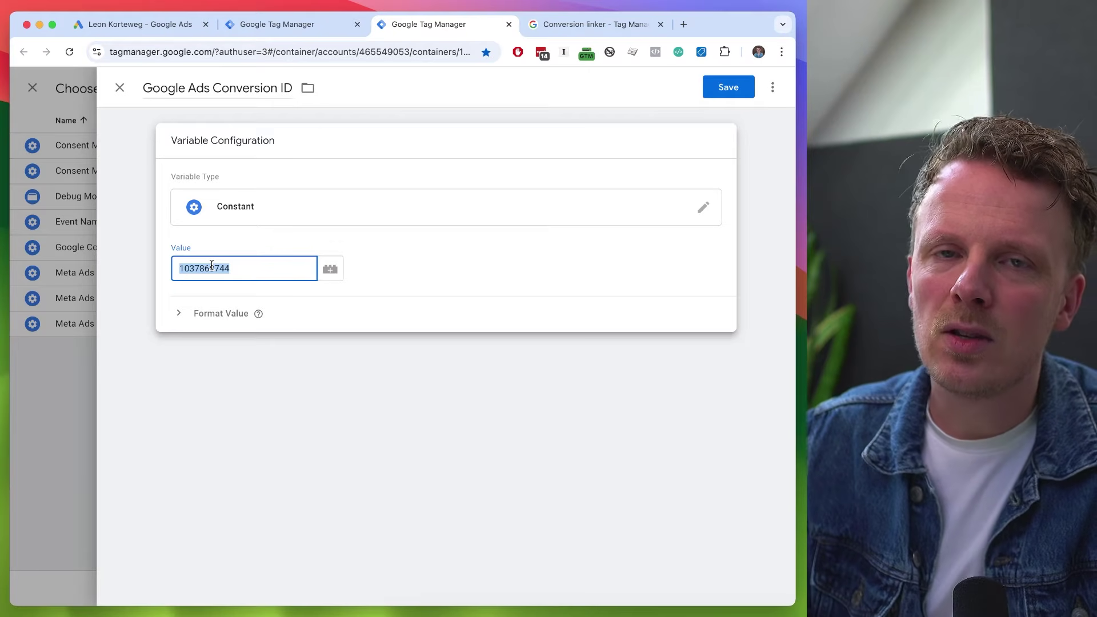
click(193, 89)
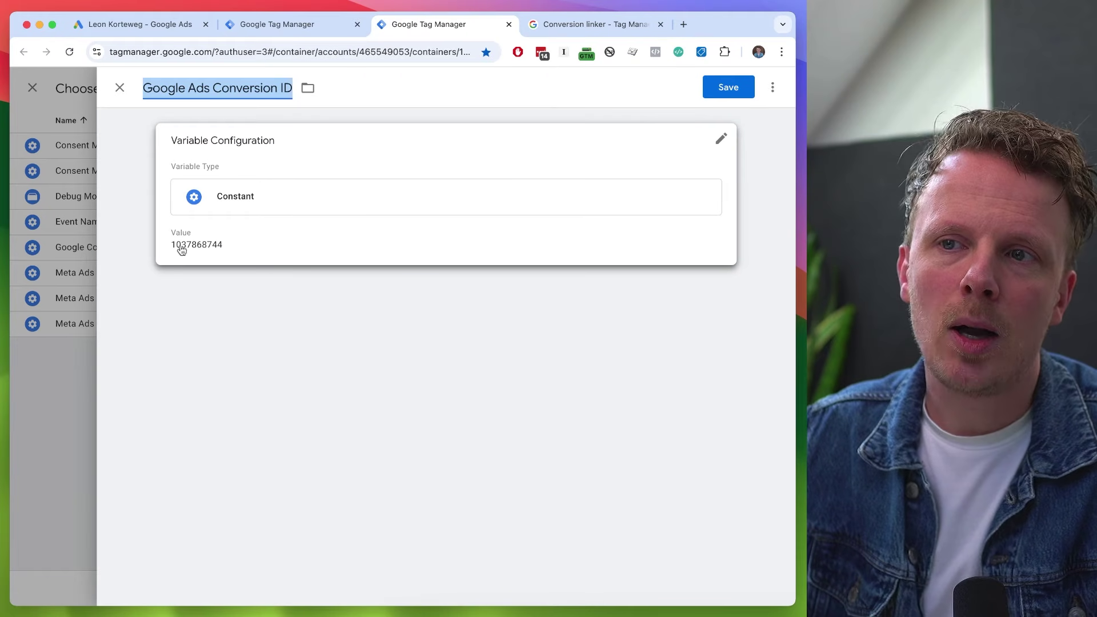
click(744, 91)
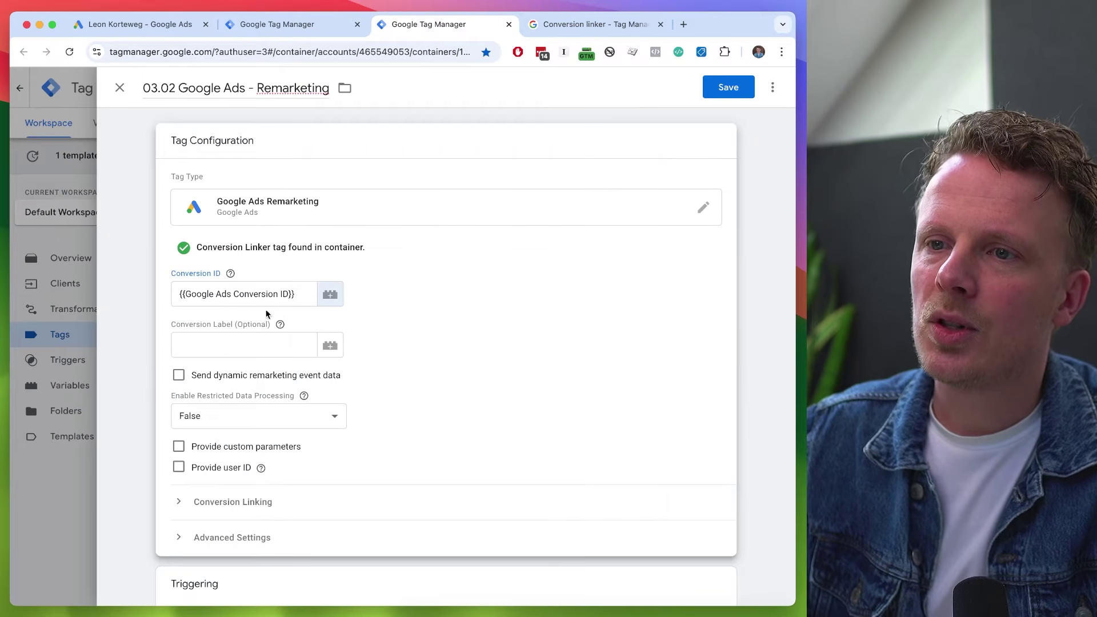
Step: Confirm {{Google Ads Conversion ID}} as Conversion ID, set the All Pages trigger, and save the Remarketing tag
mouse_move(185, 295)
mouse_down()
mouse_move(305, 294)
mouse_move(178, 280)
mouse_up()
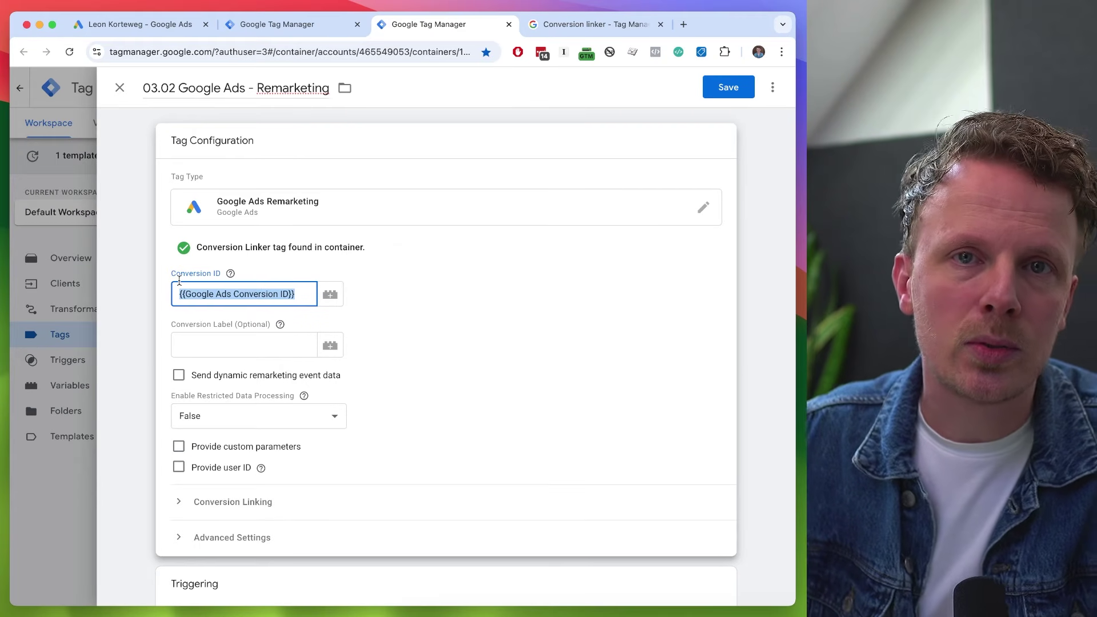
click(445, 310)
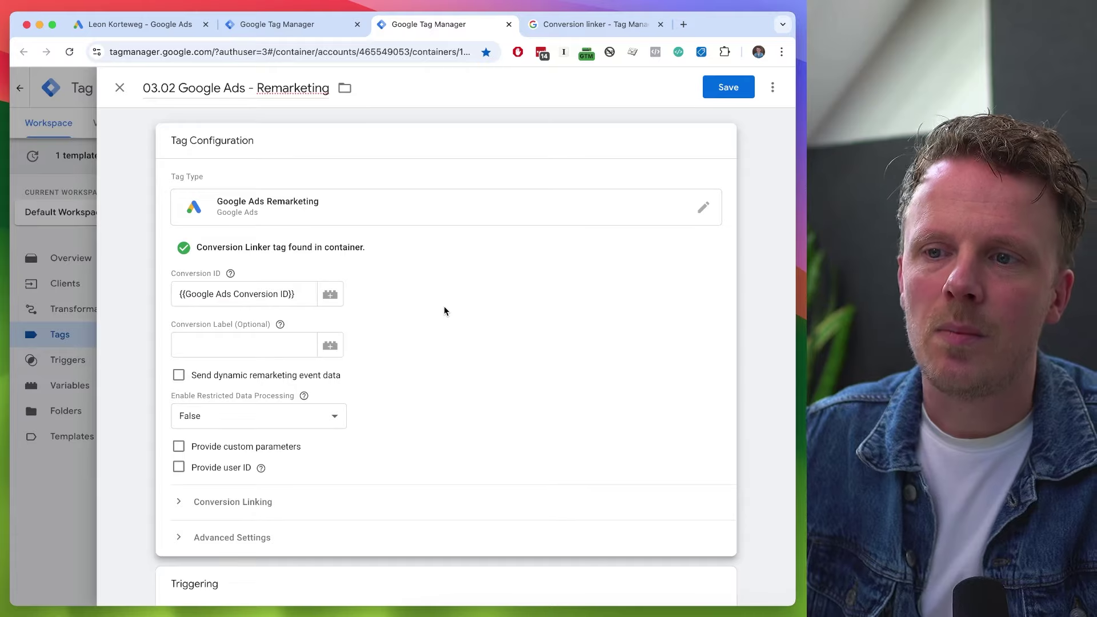
scroll(445, 310, down, 3)
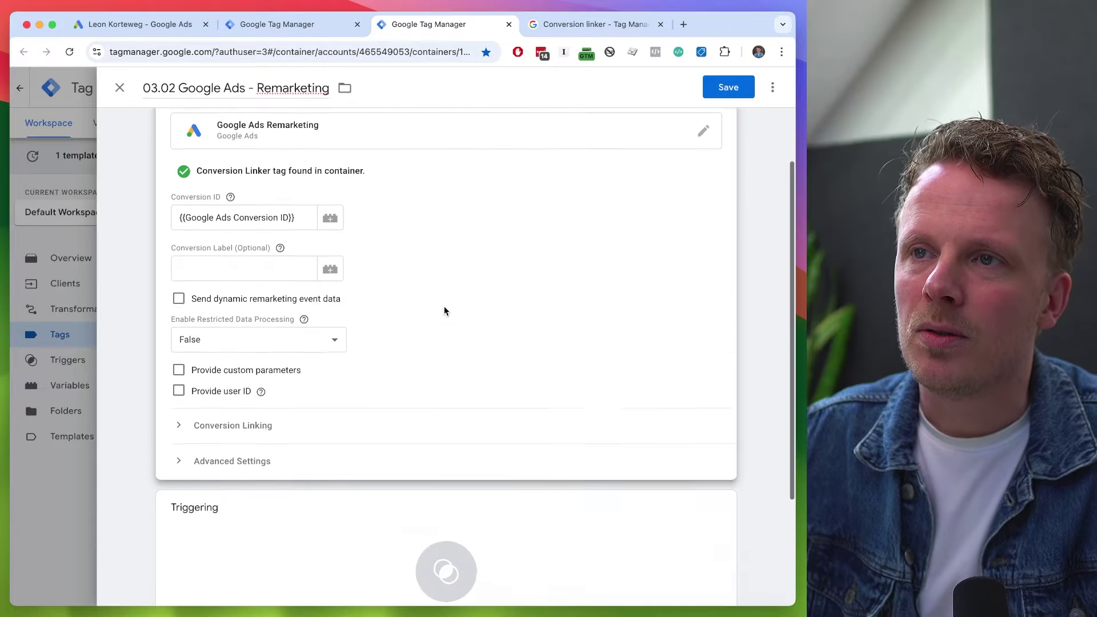
scroll(445, 311, up, 3)
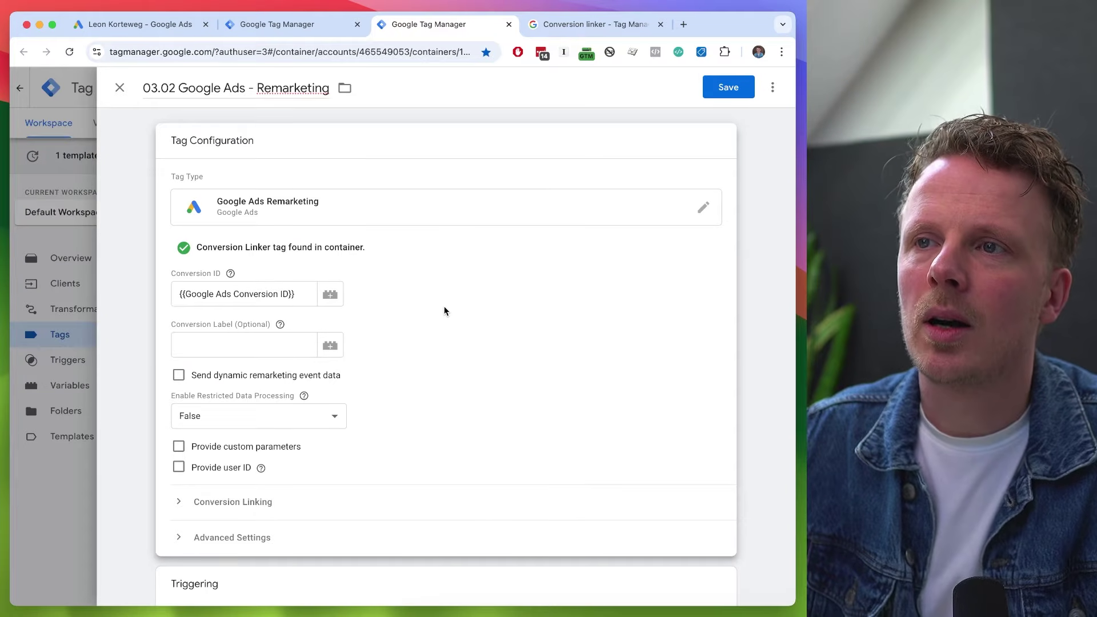
scroll(445, 310, down, 5)
click(287, 438)
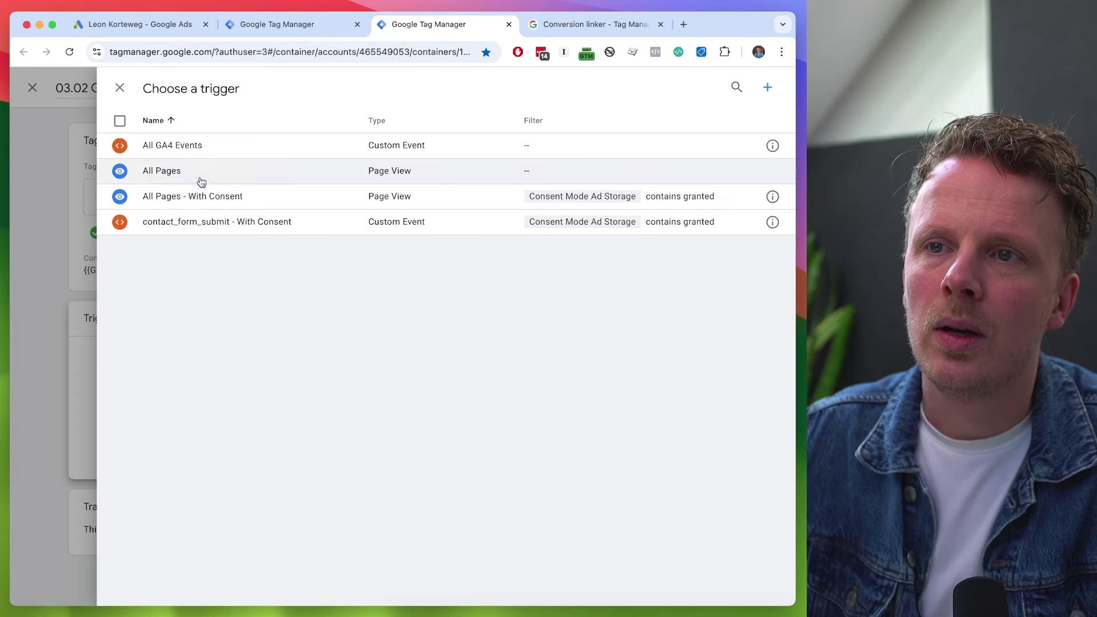
click(201, 183)
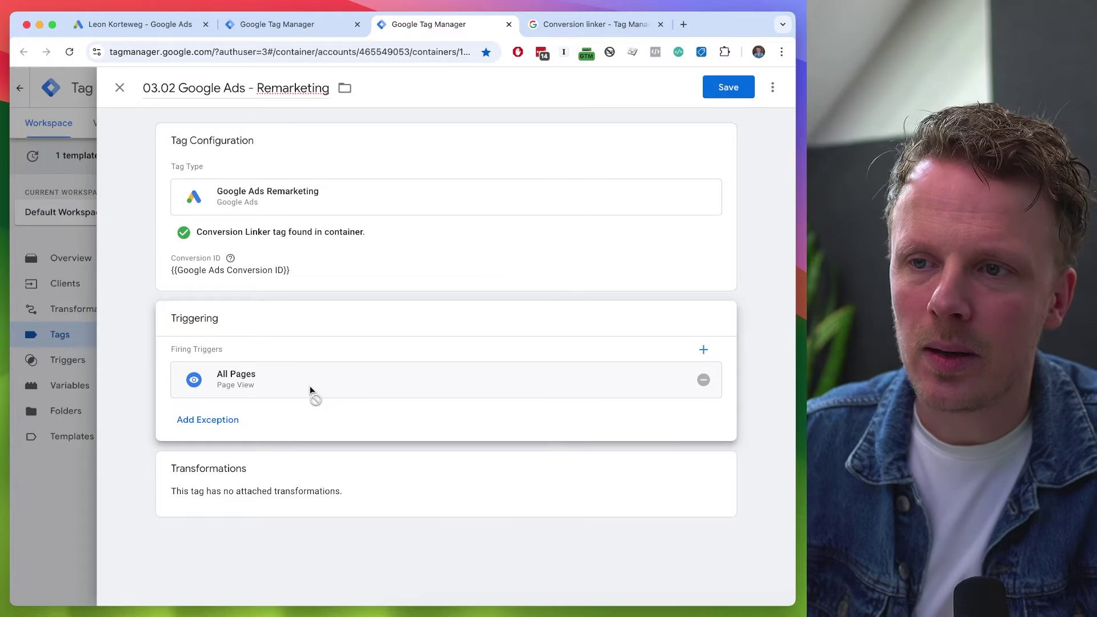
click(733, 88)
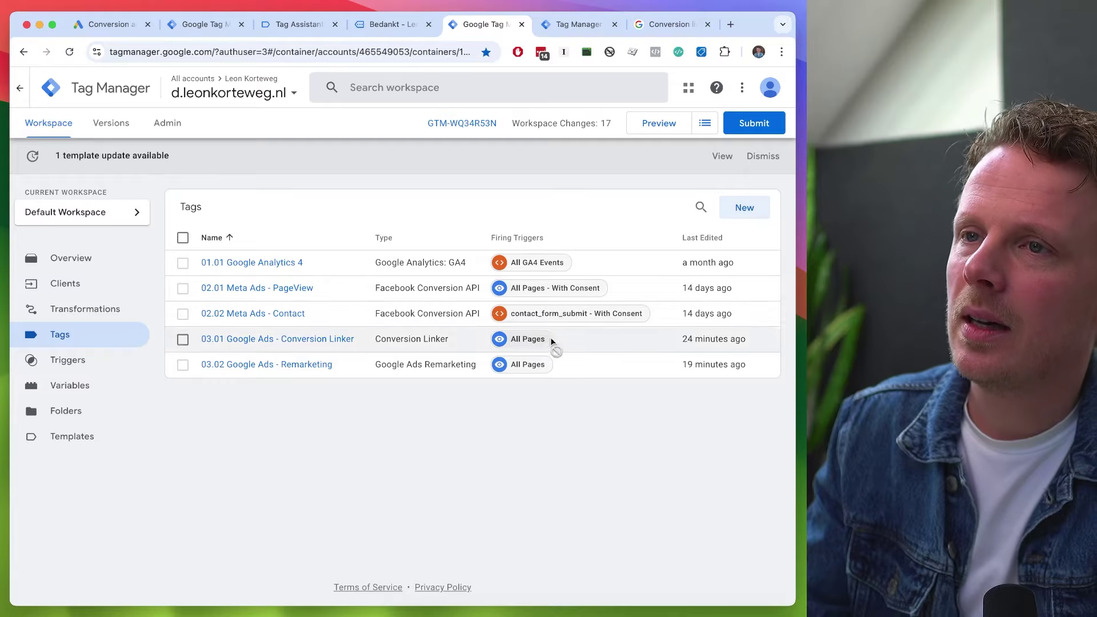
Step: Create a Google Ads Conversion Tracking tag named '03.03 Google Ads - Conversion - Contact Form'
click(743, 215)
click(169, 88)
text(03.03)
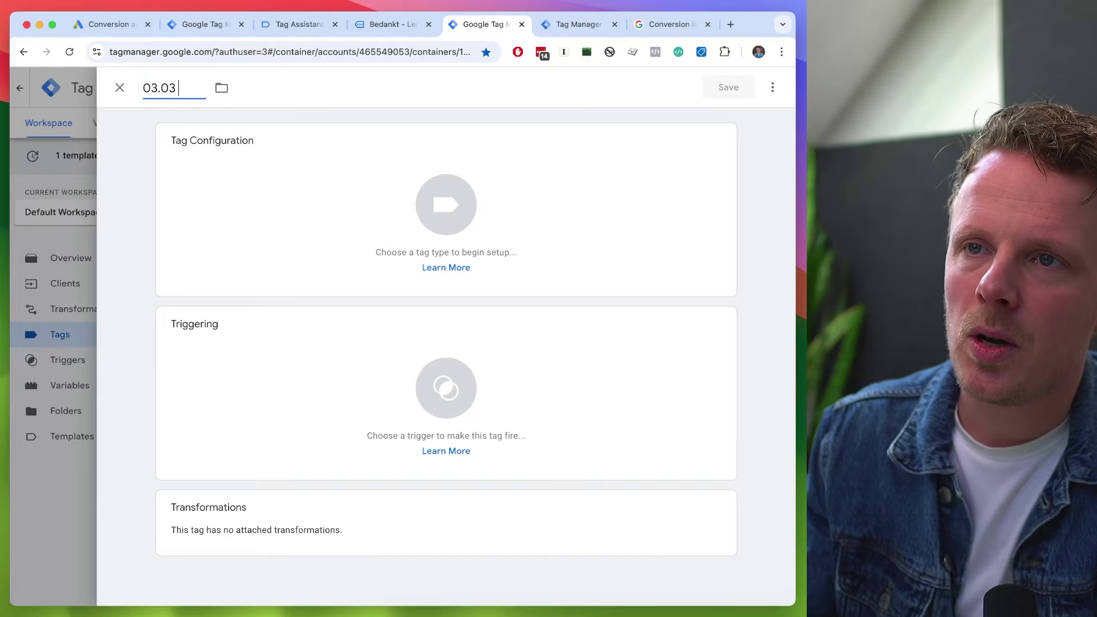
text( Google Ad)
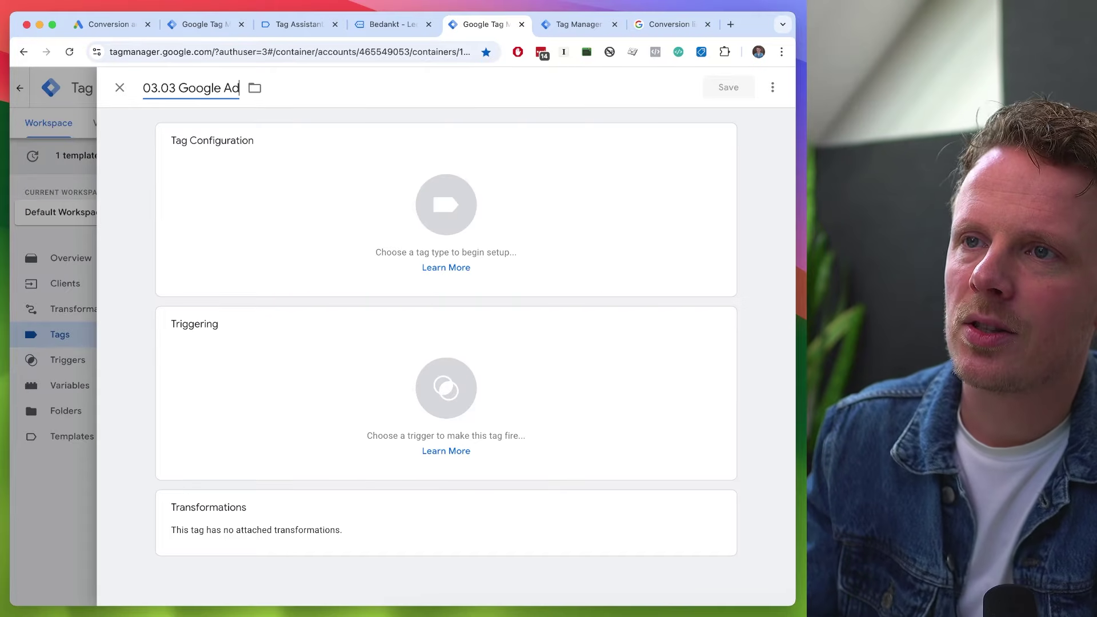
text(s - Conversion -)
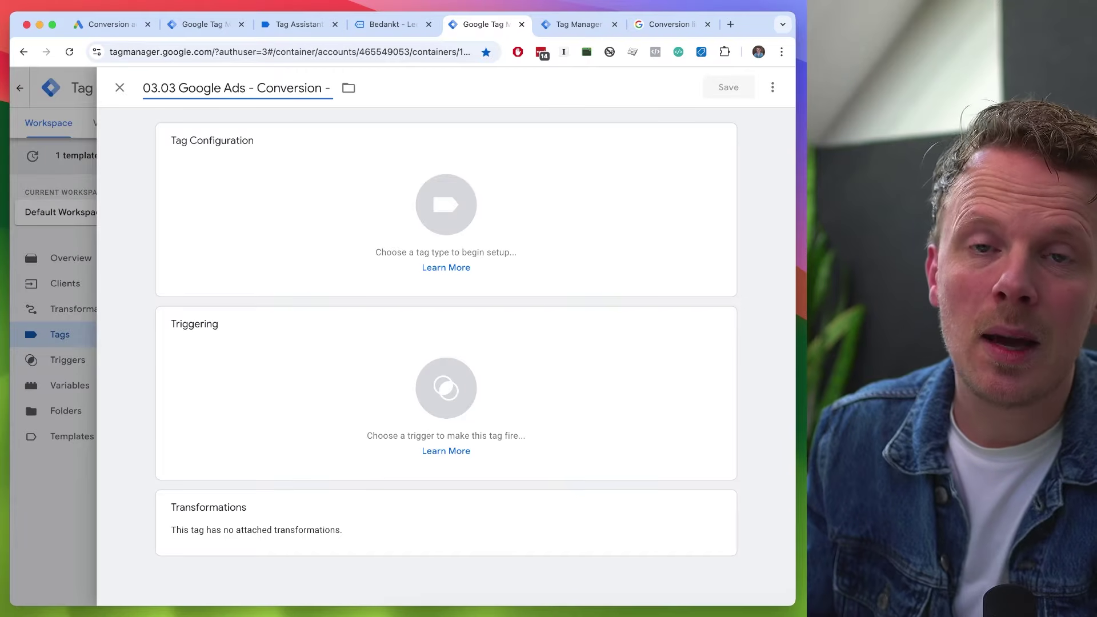
text( Contact Form)
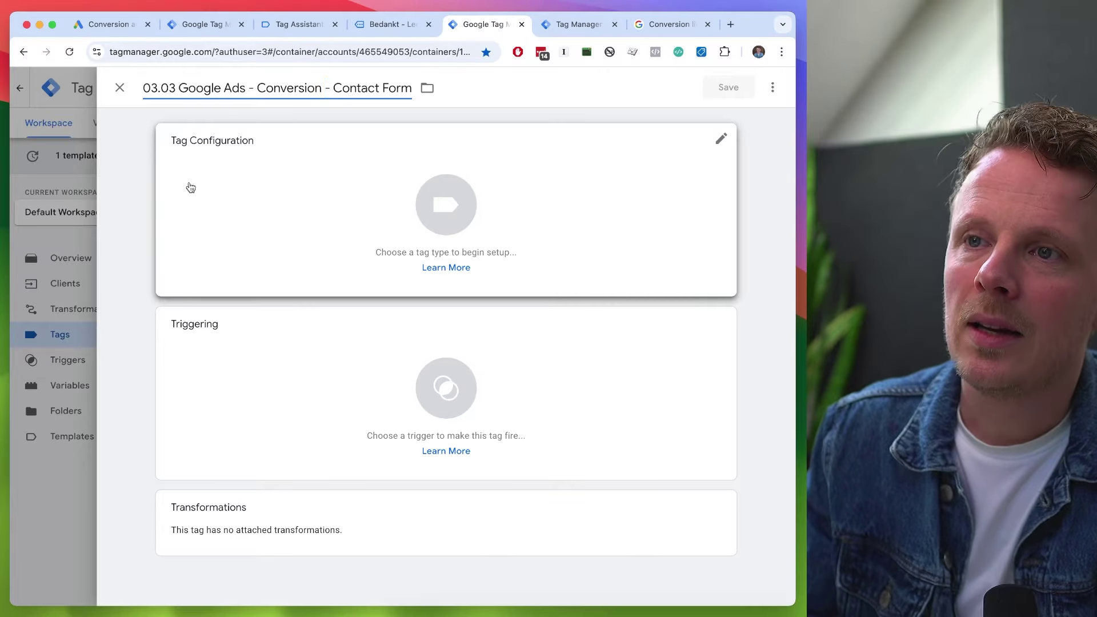
click(190, 185)
click(501, 237)
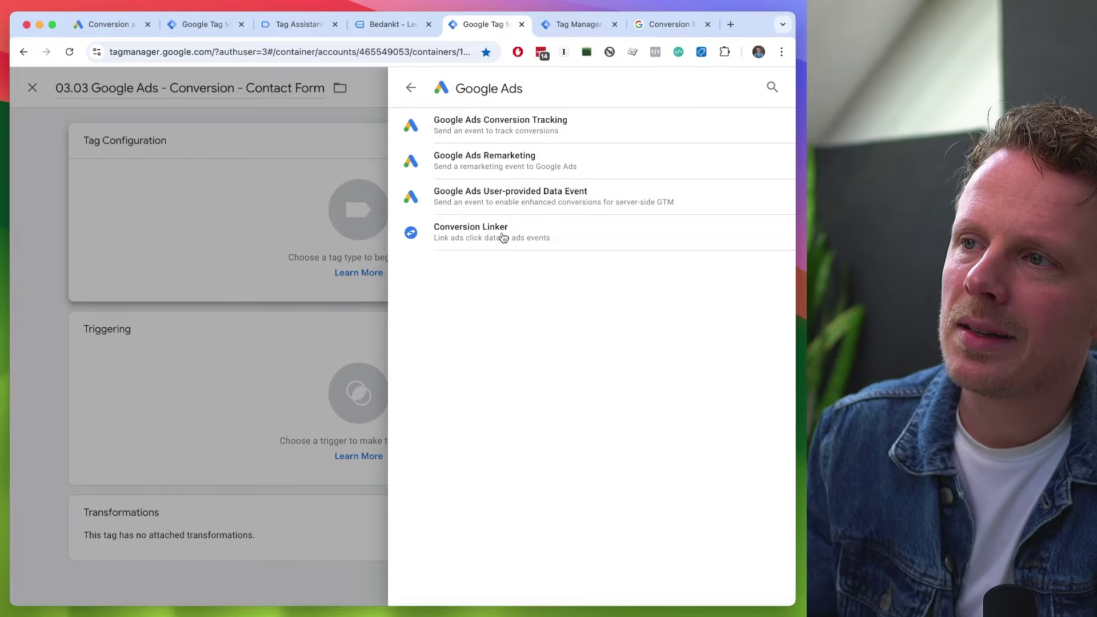
click(528, 128)
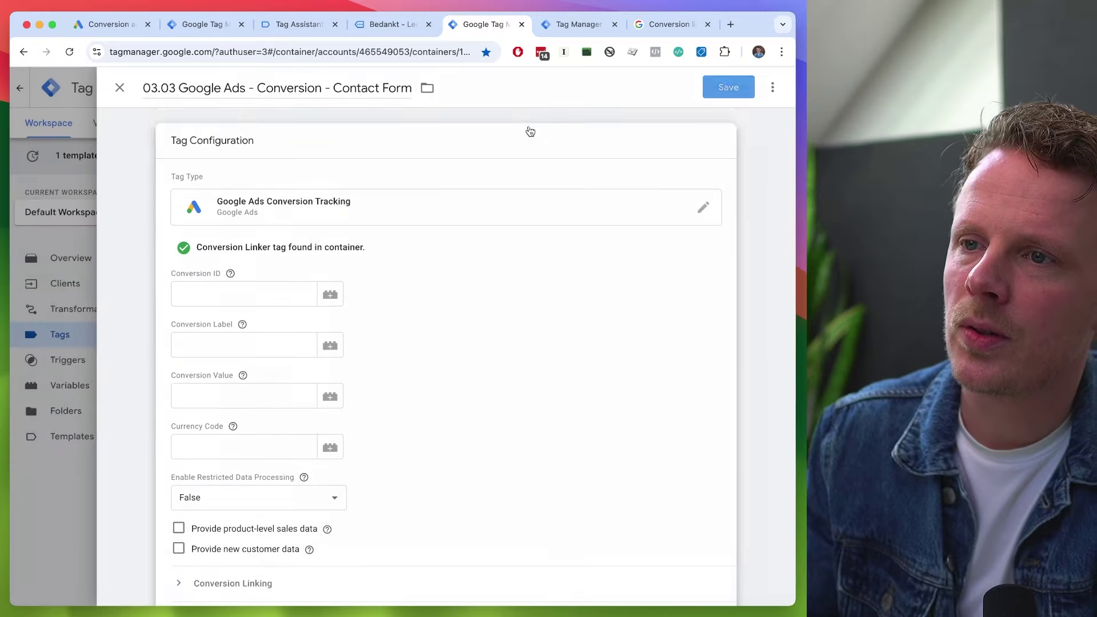
Step: Select the Conversion ID field and switch over to the Google Ads account
click(260, 270)
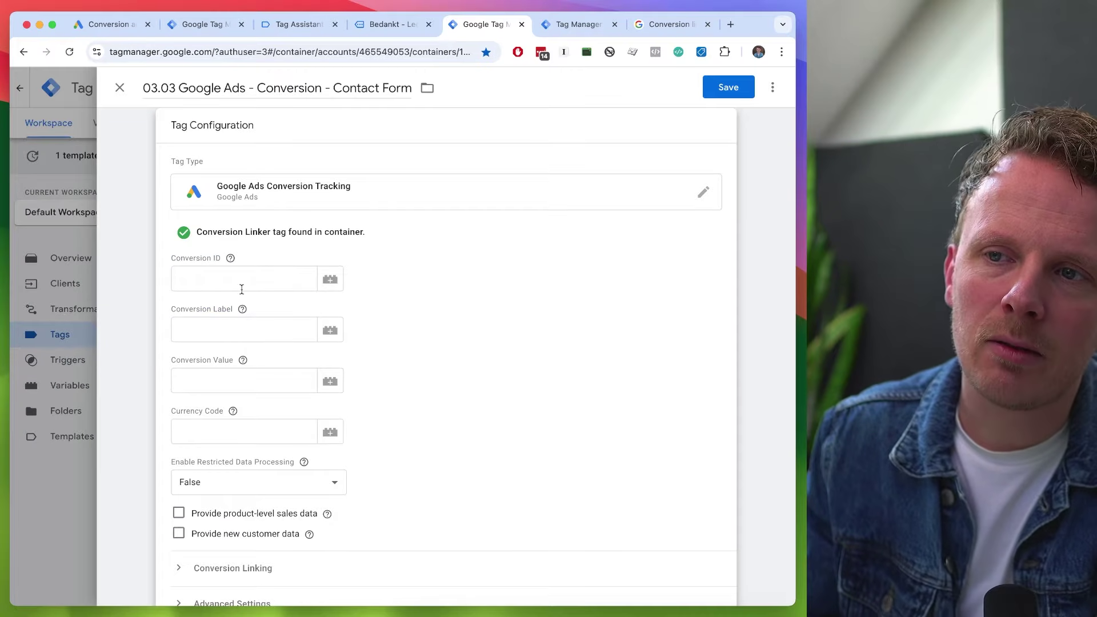
click(244, 282)
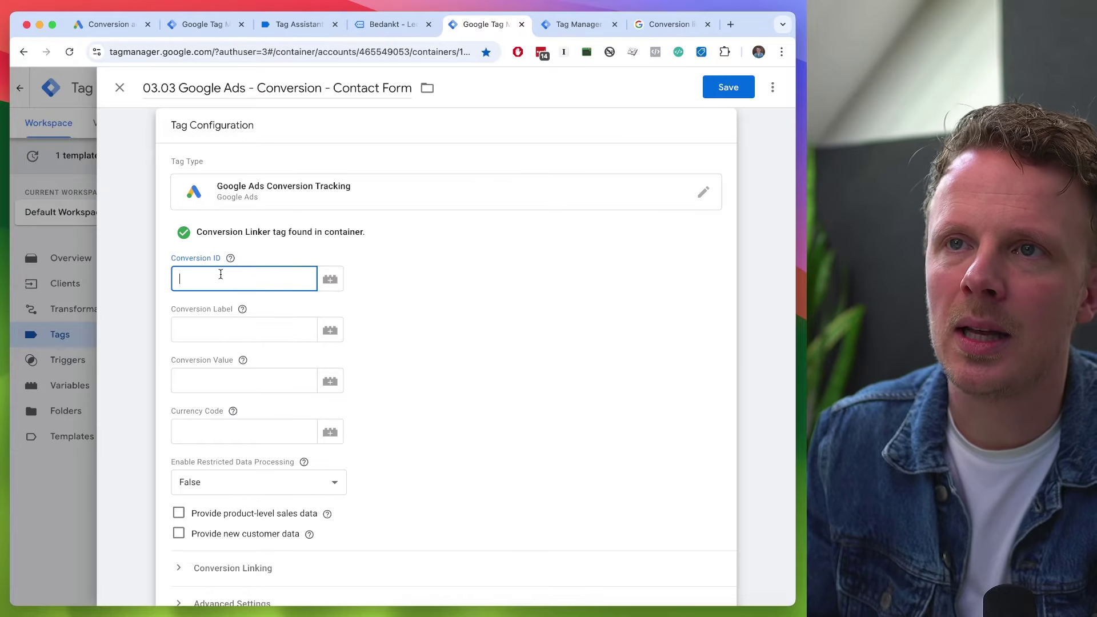
click(108, 24)
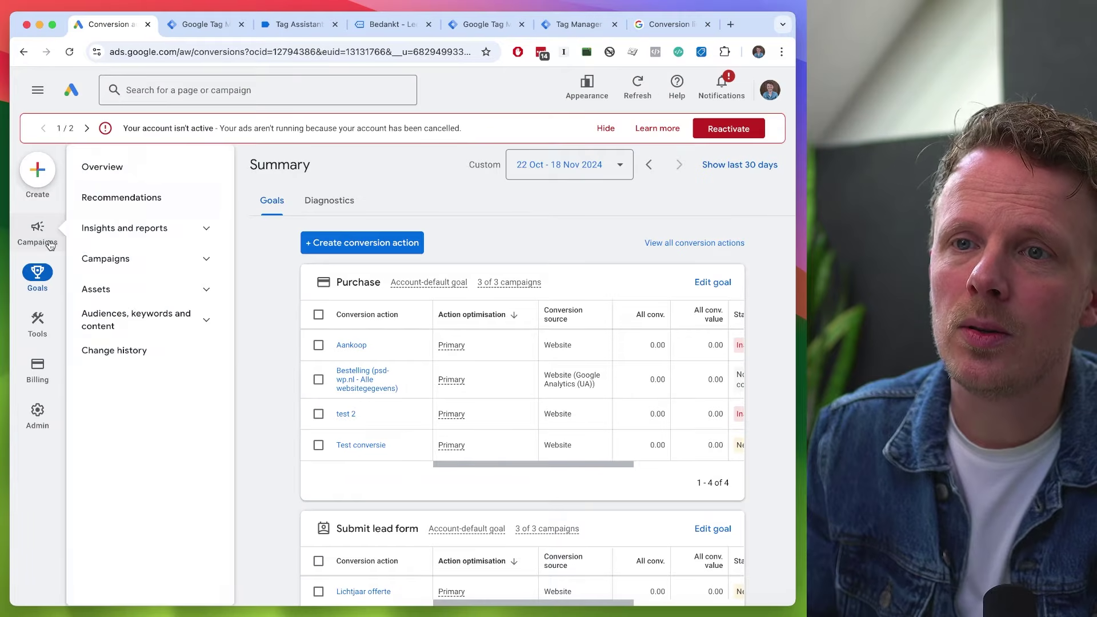
click(37, 227)
click(38, 288)
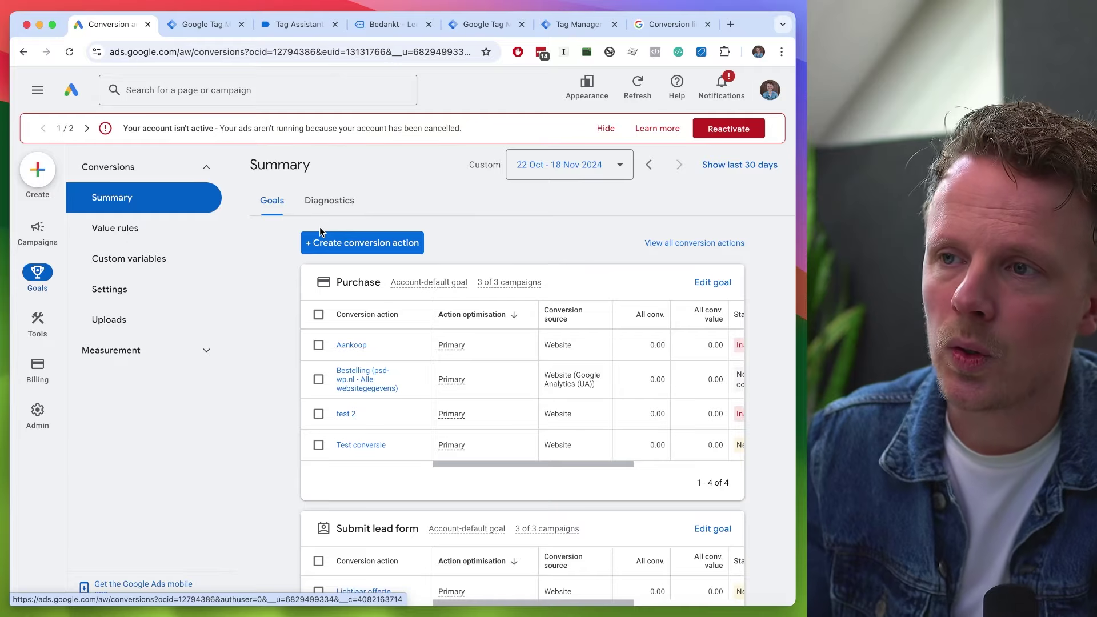
click(350, 236)
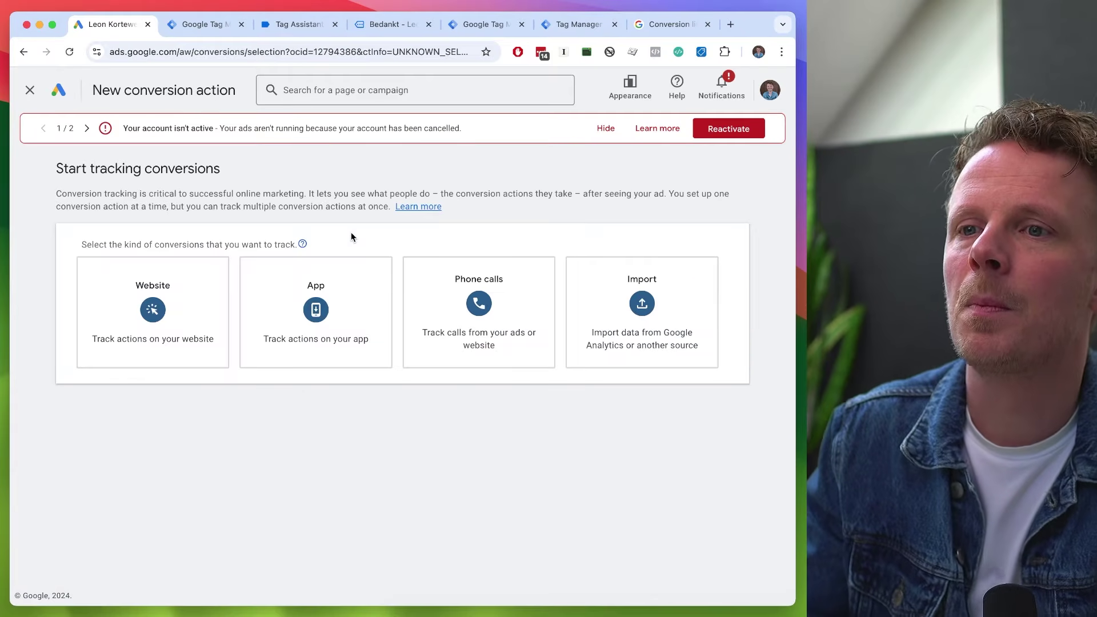
click(164, 293)
click(169, 302)
text(www.leonkorteweg.nl)
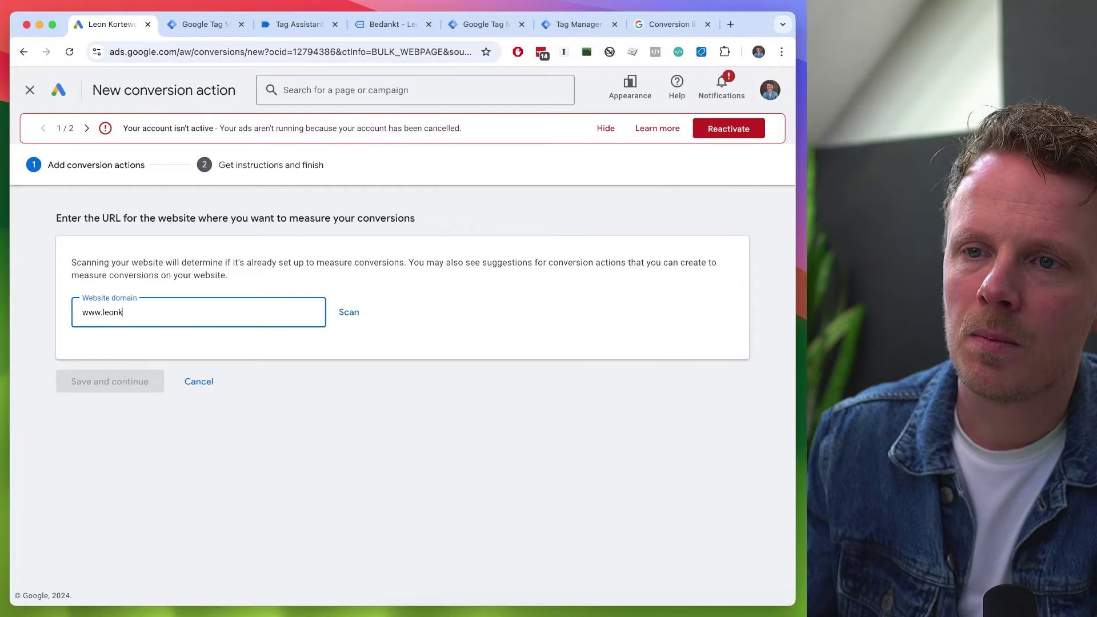
click(348, 312)
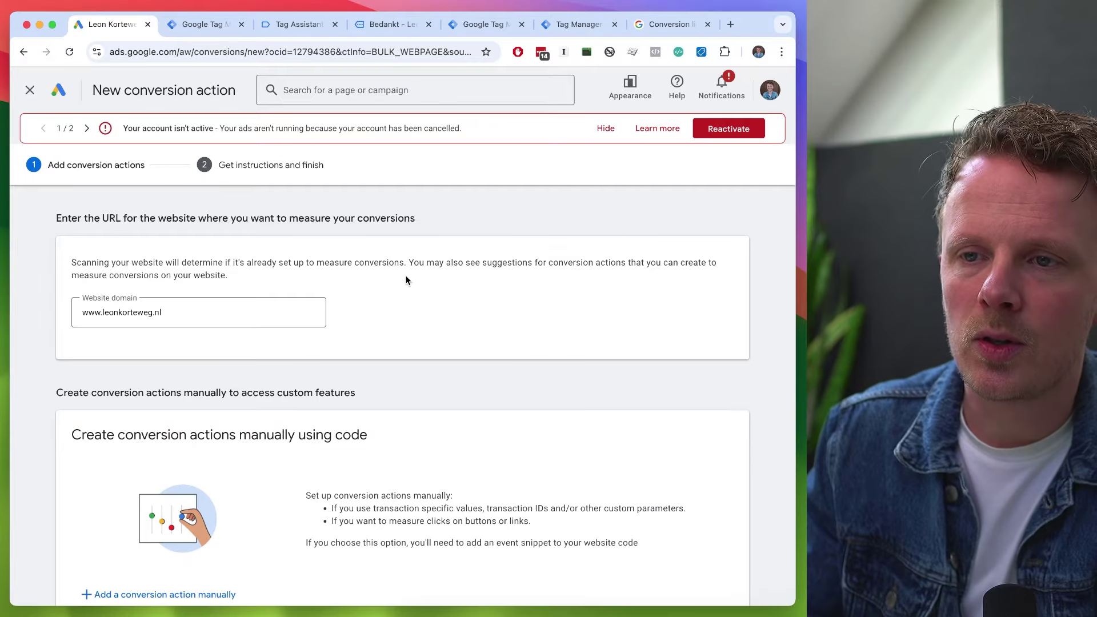
scroll(406, 277, down, 2)
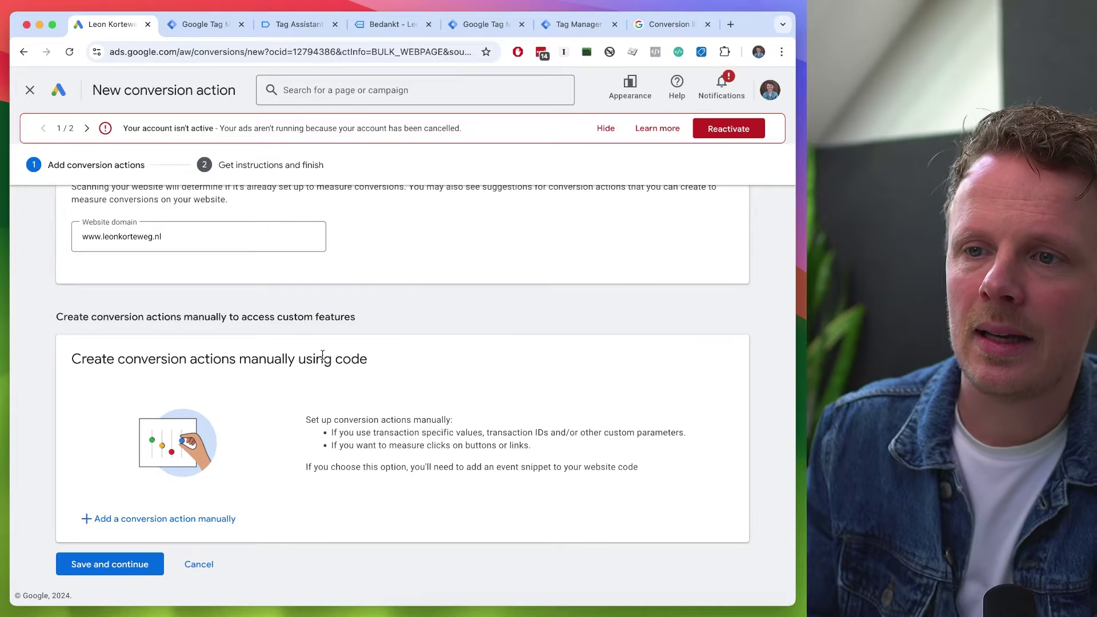
Step: Add a conversion action manually with category Contact and name 'Contact Form (server-side)'
click(171, 525)
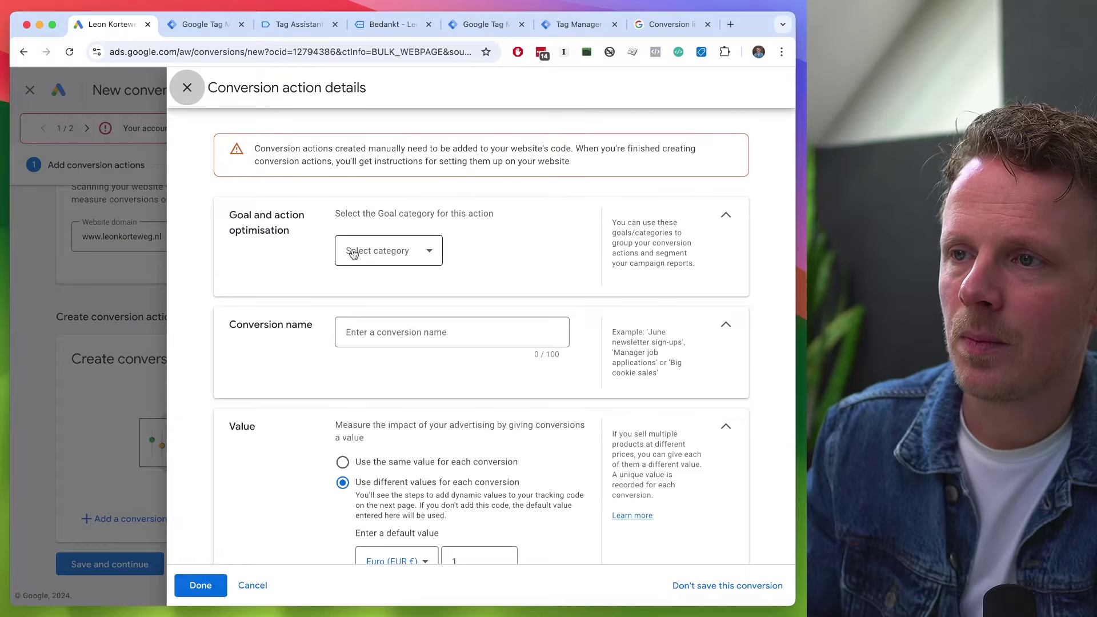
click(369, 253)
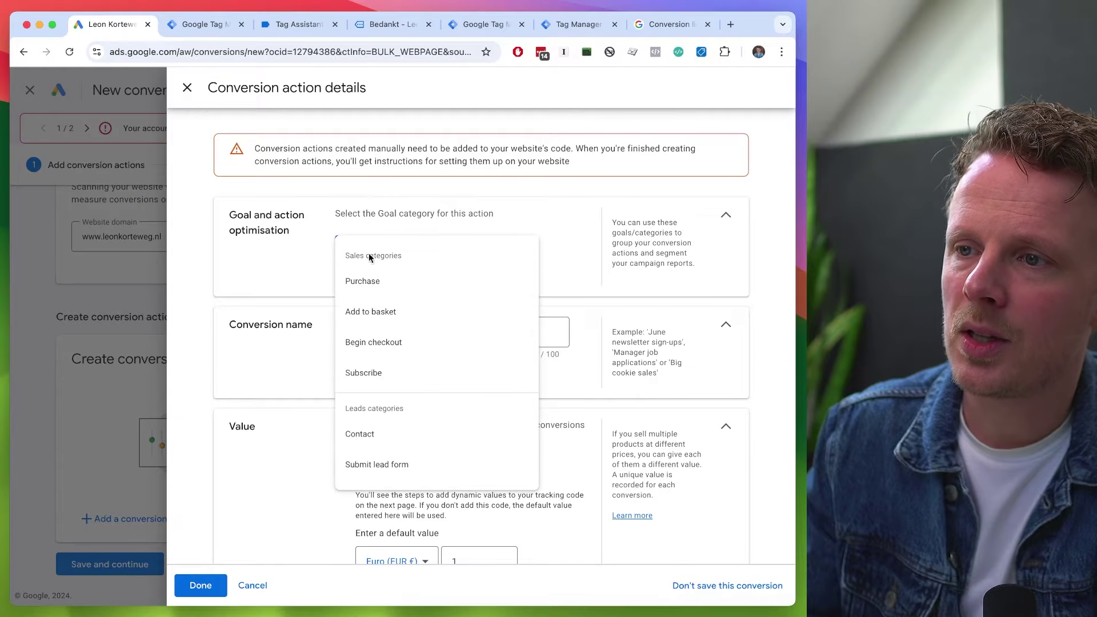
click(380, 438)
scroll(490, 245, down, 1)
click(426, 363)
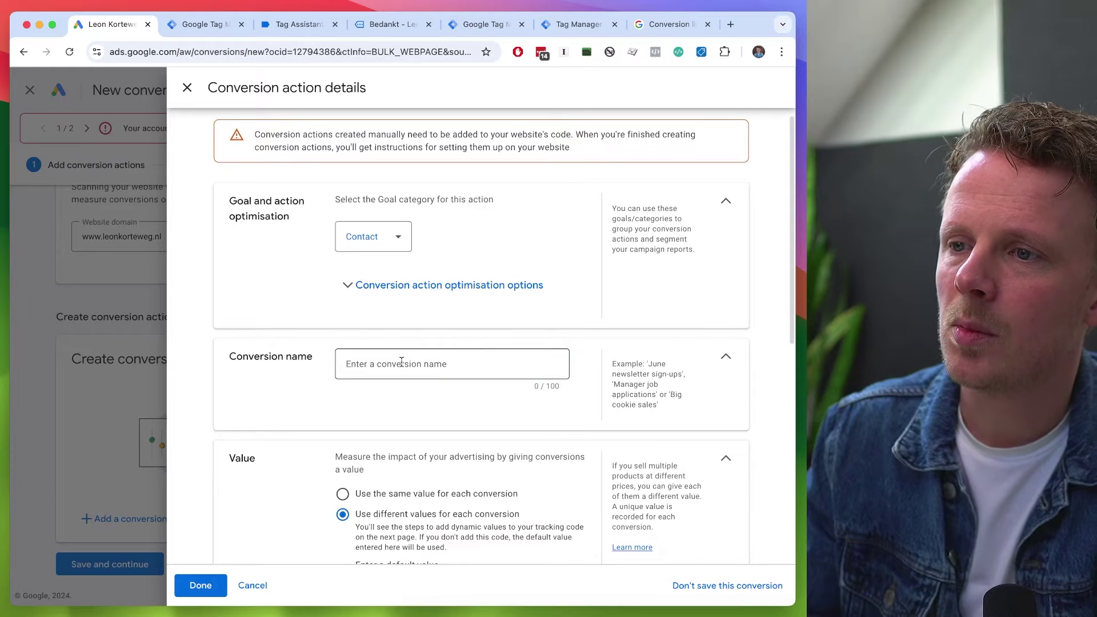
text(Contact Form ()
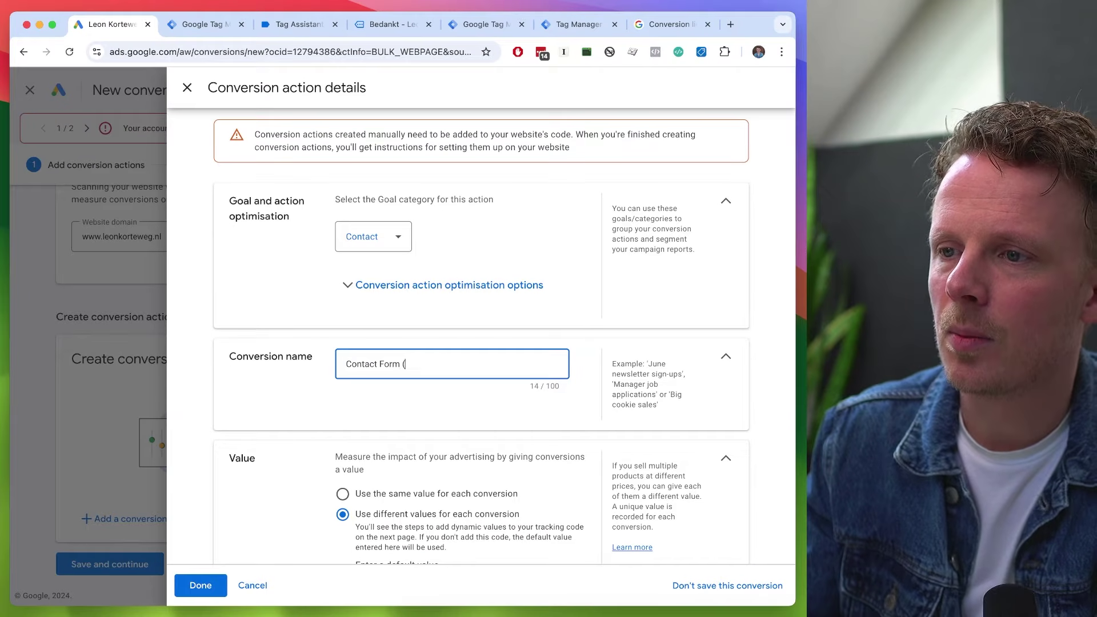
text(server-side)
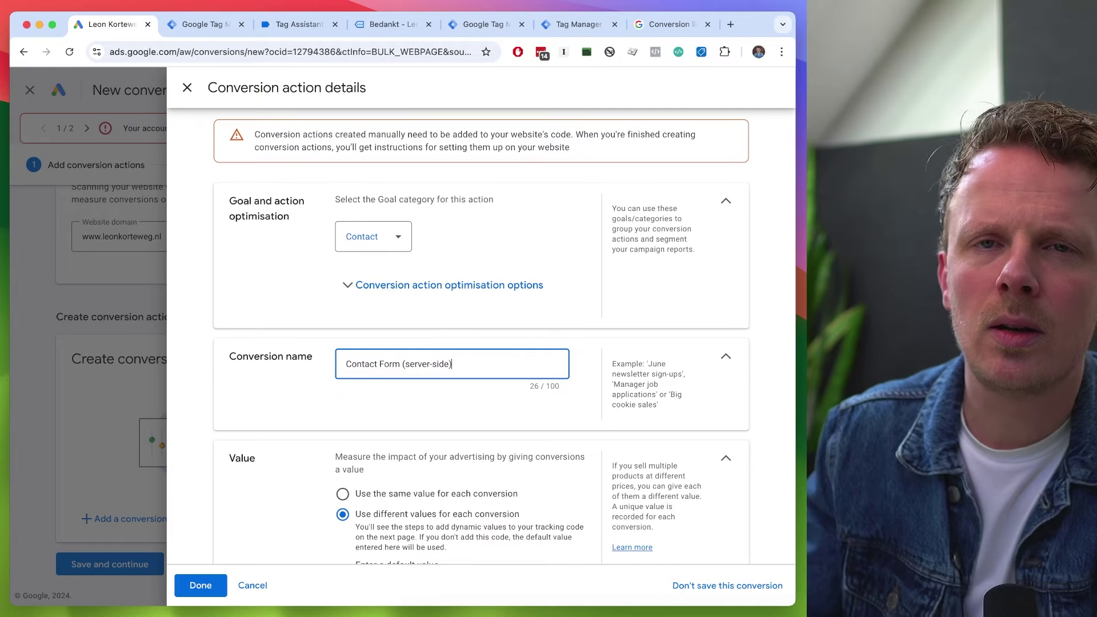
text())
drag(405, 364, 467, 365)
click(469, 366)
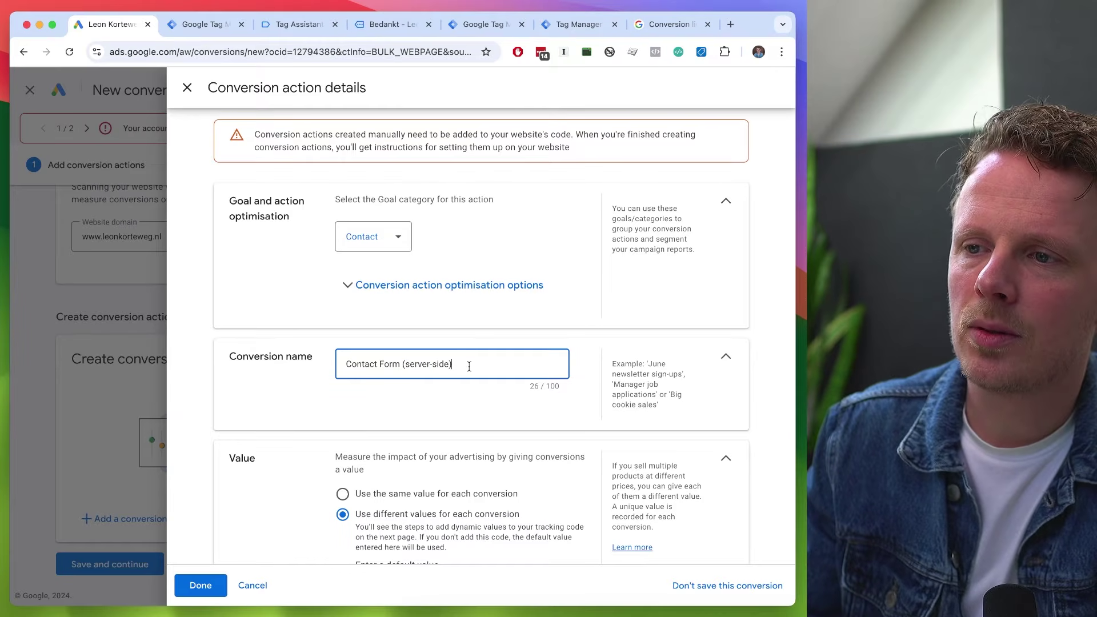
scroll(469, 366, down, 3)
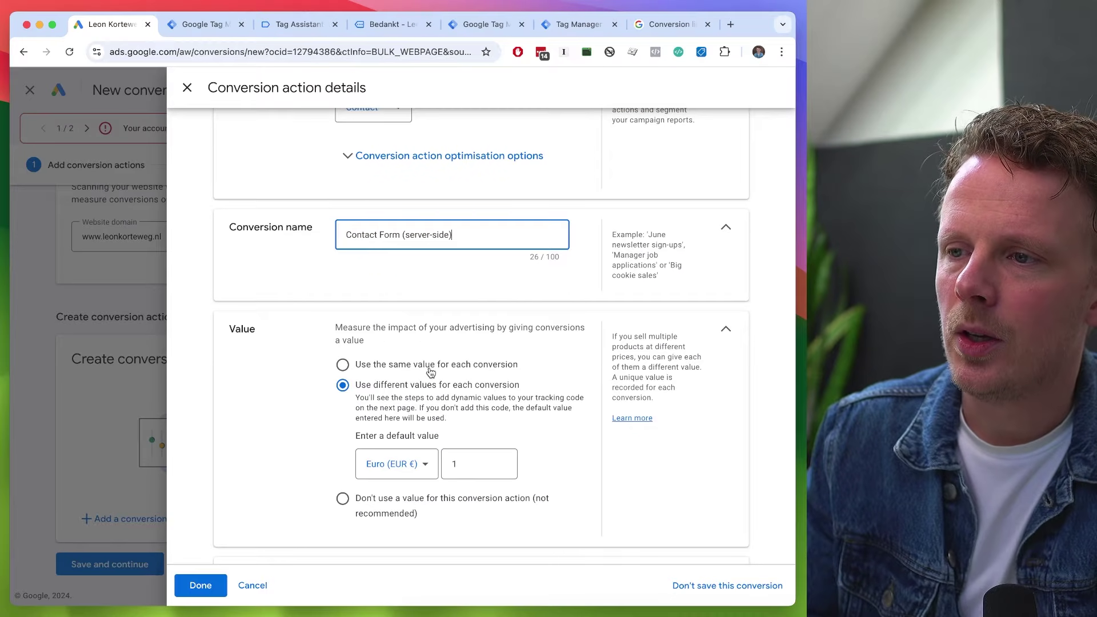
Step: Give every conversion the same value of 60 and count One conversion per click
click(431, 369)
click(461, 447)
double_click(462, 445)
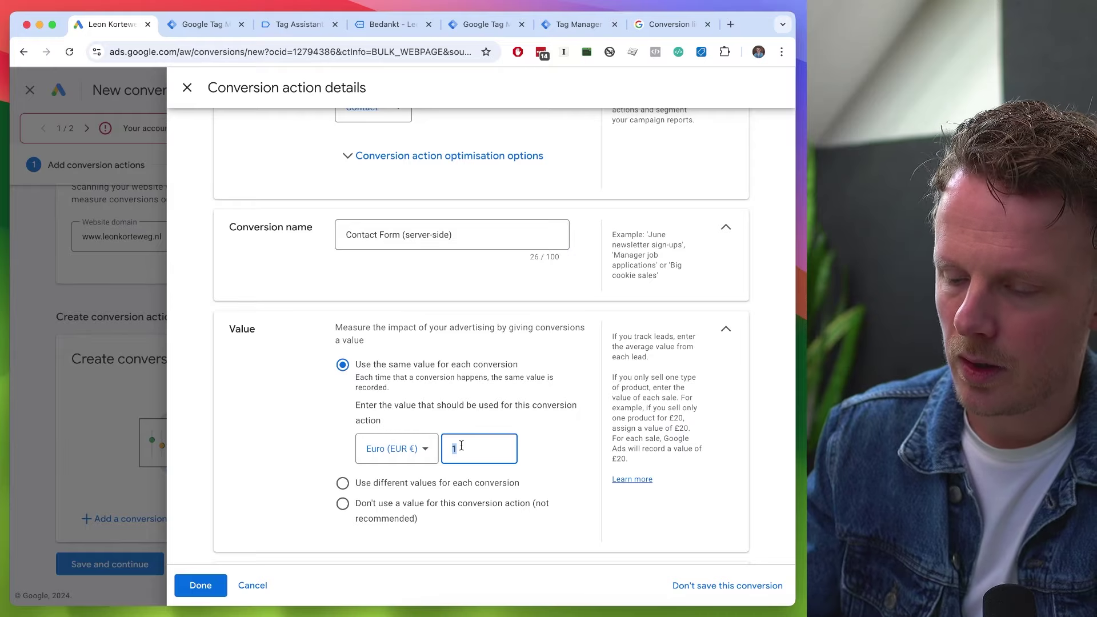
text(60)
click(266, 430)
scroll(266, 430, down, 3)
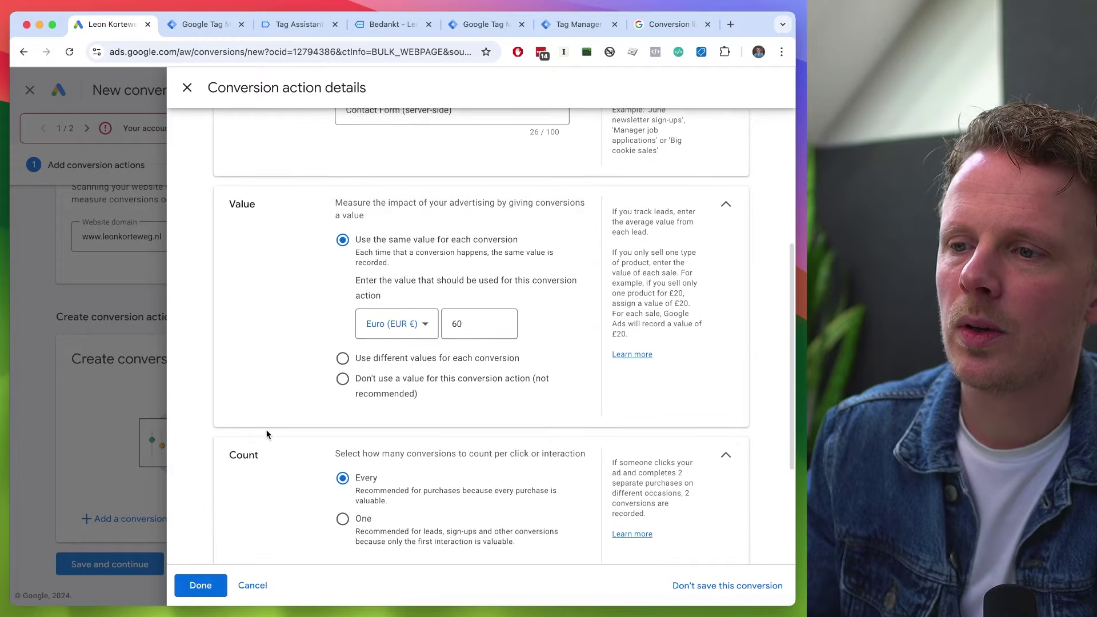
scroll(266, 434, down, 2)
click(343, 414)
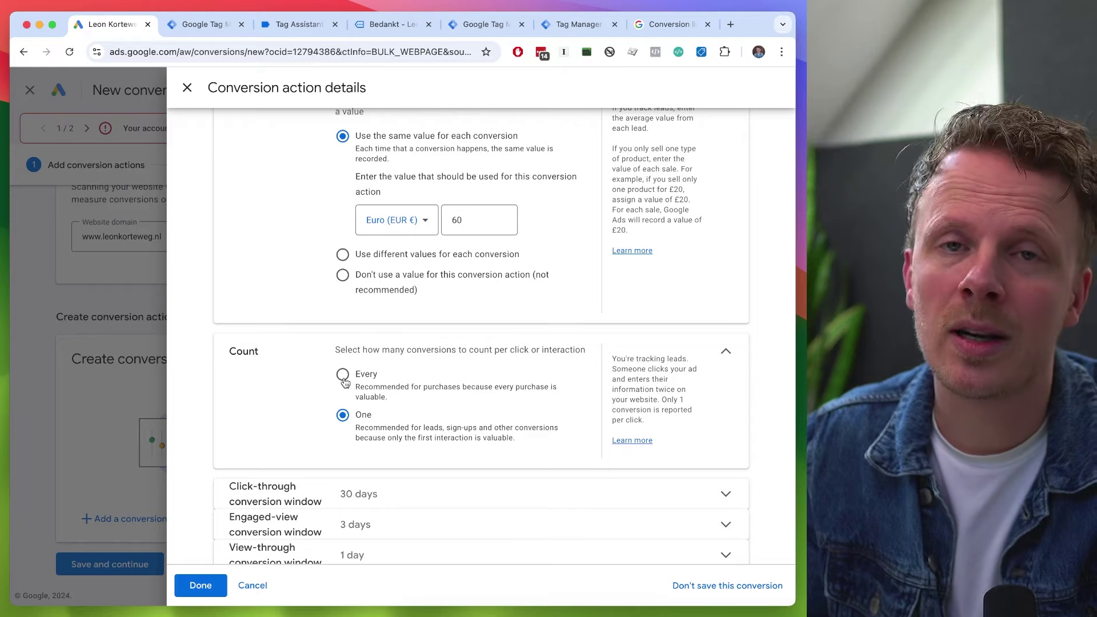
click(343, 376)
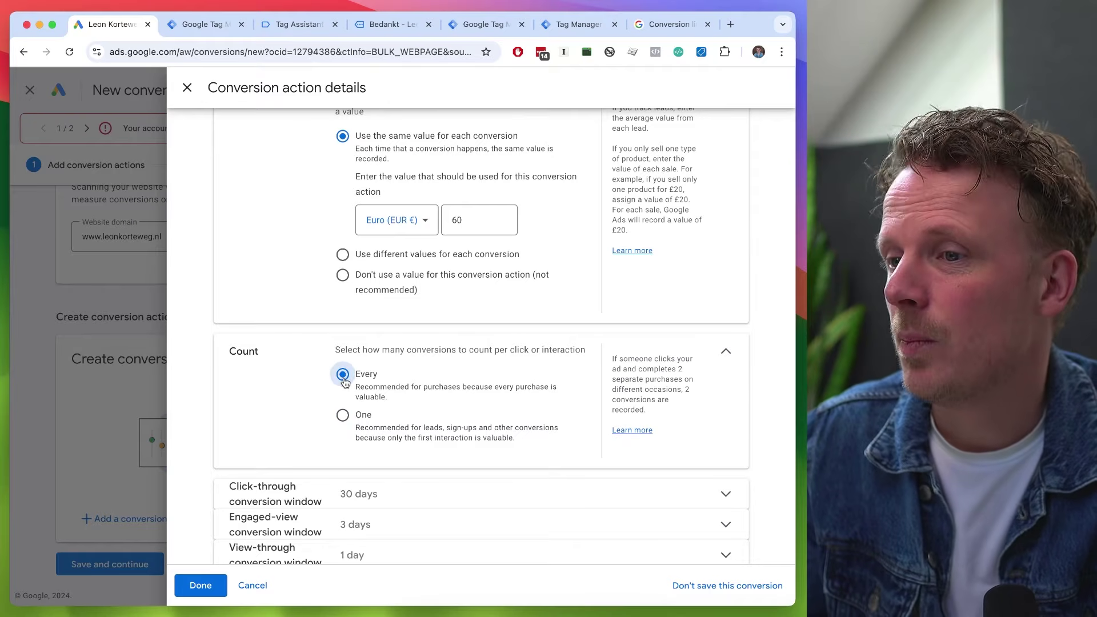
click(342, 417)
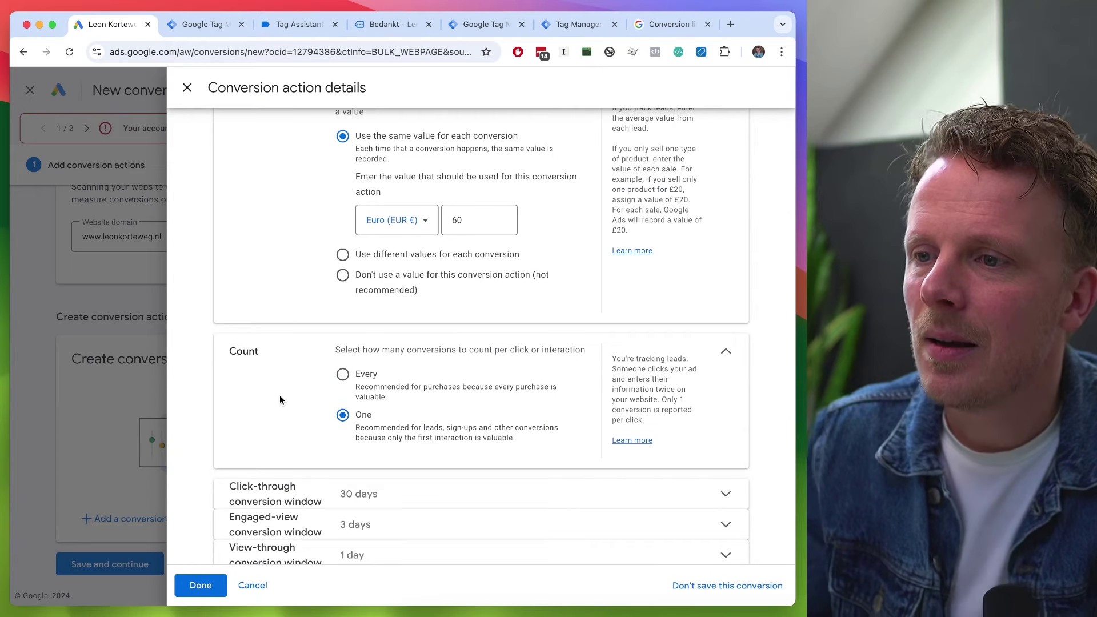
scroll(280, 400, down, 1)
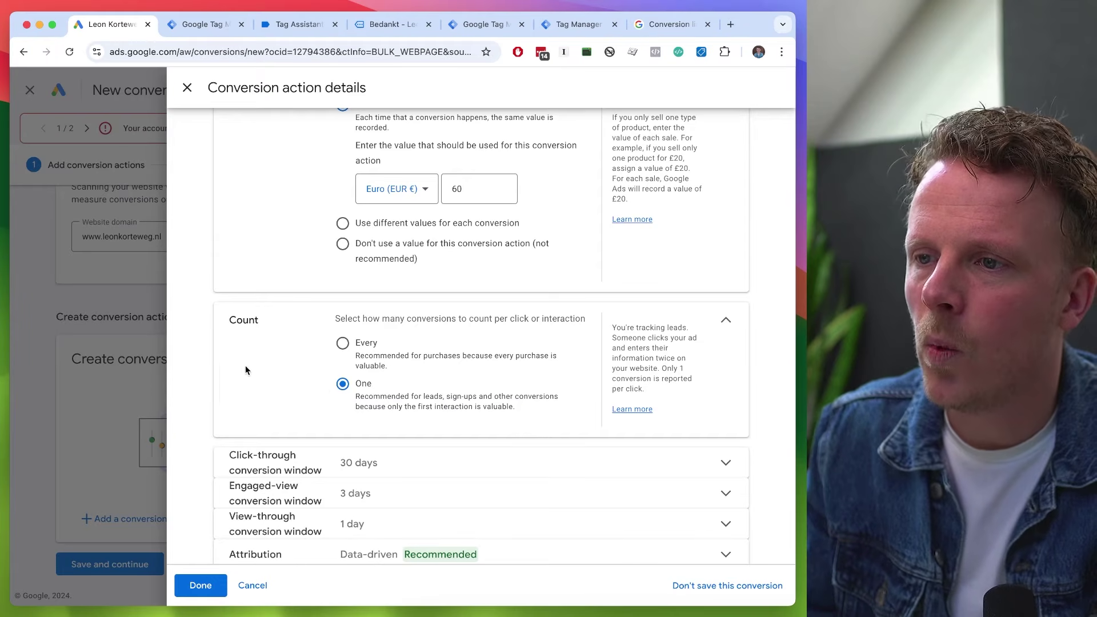
scroll(252, 370, down, 1)
scroll(226, 411, down, 1)
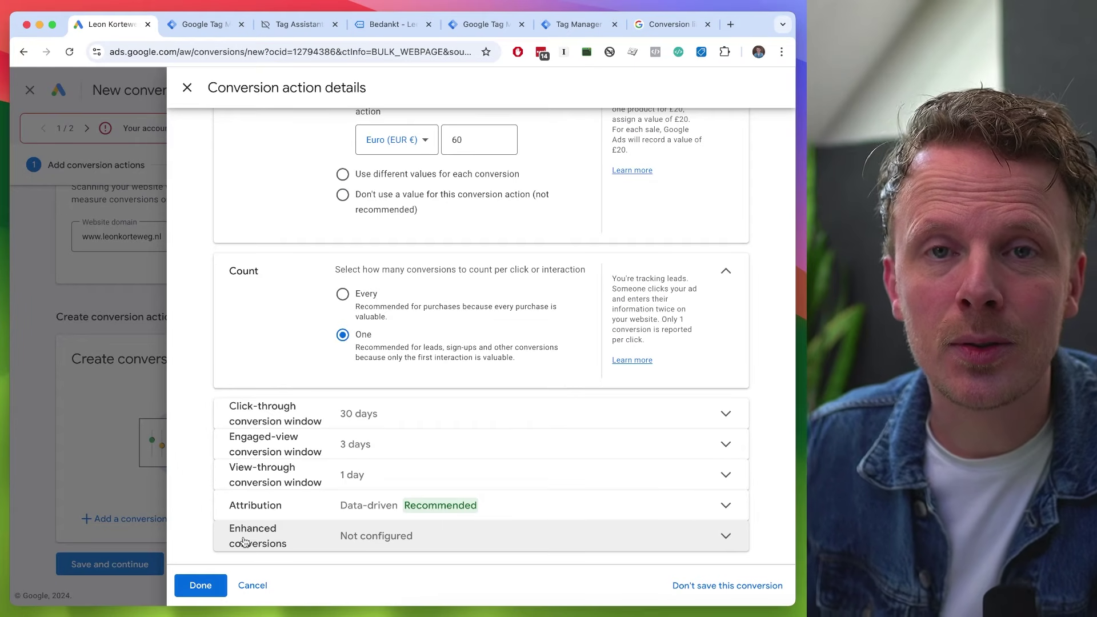
Step: Save the conversion action details and continue to the setup instructions
click(201, 585)
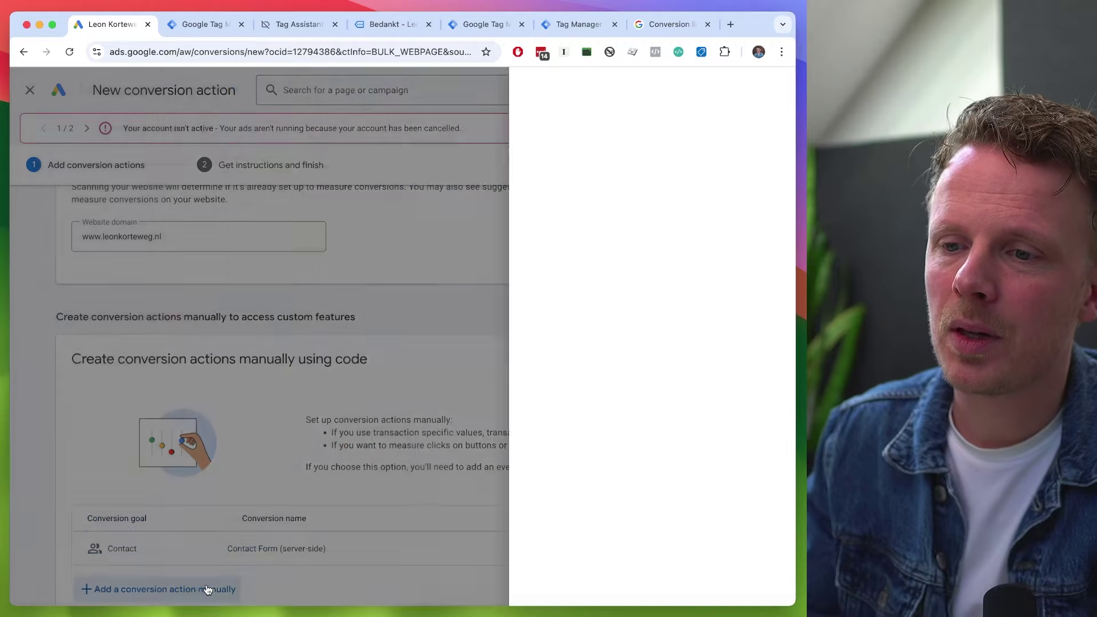
scroll(206, 589, down, 2)
click(140, 567)
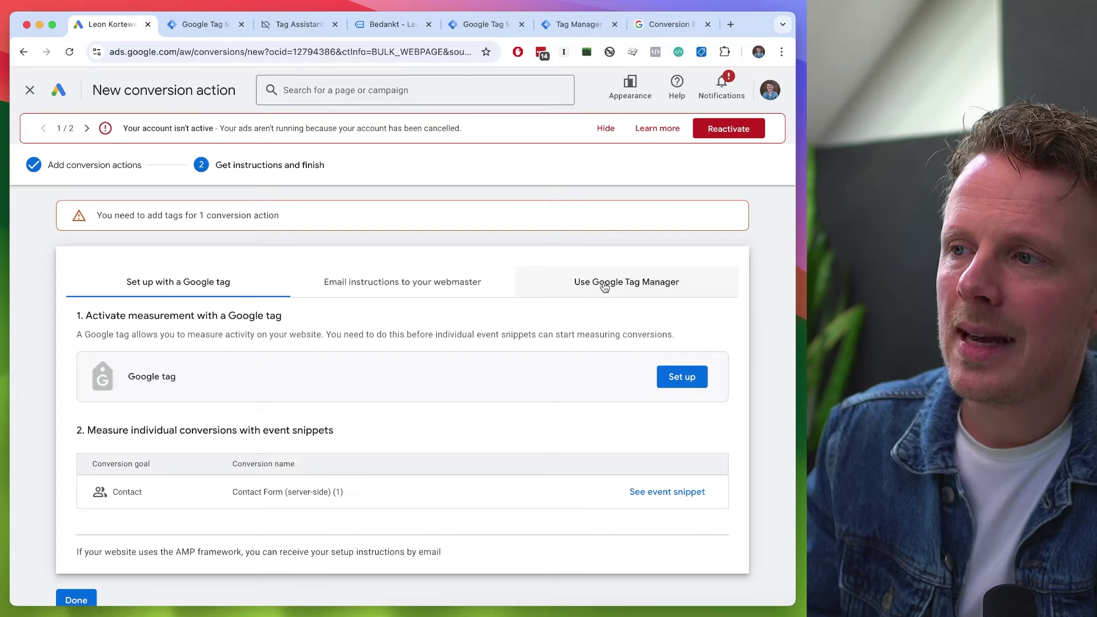
Step: Show the Google Tag Manager instructions and copy the Conversion ID and Contact Form conversion label
click(604, 285)
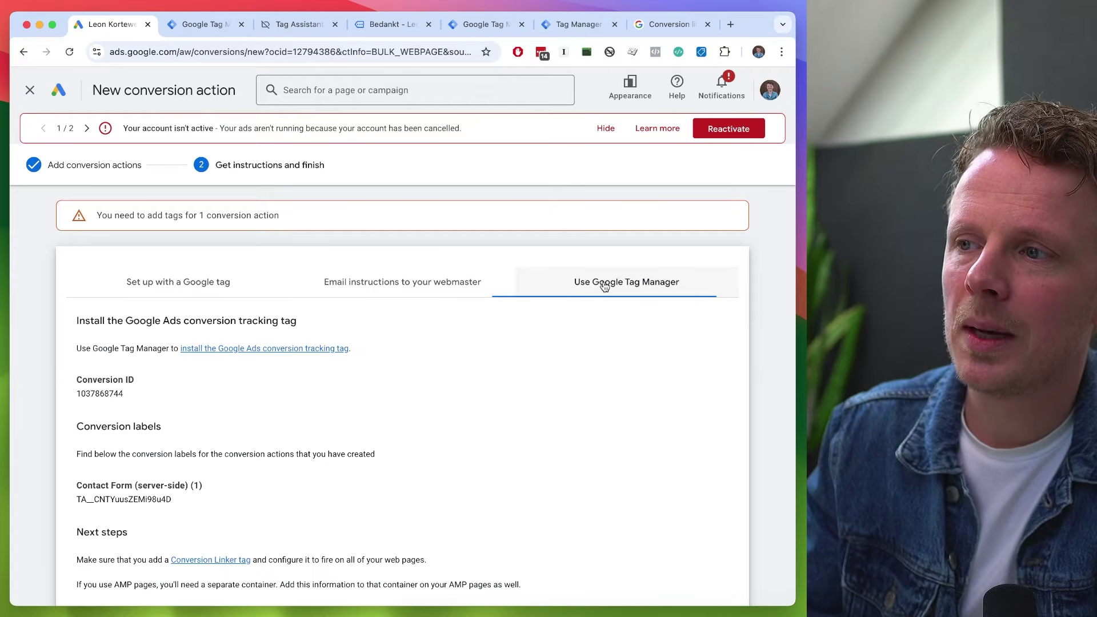
scroll(603, 286, down, 3)
double_click(106, 314)
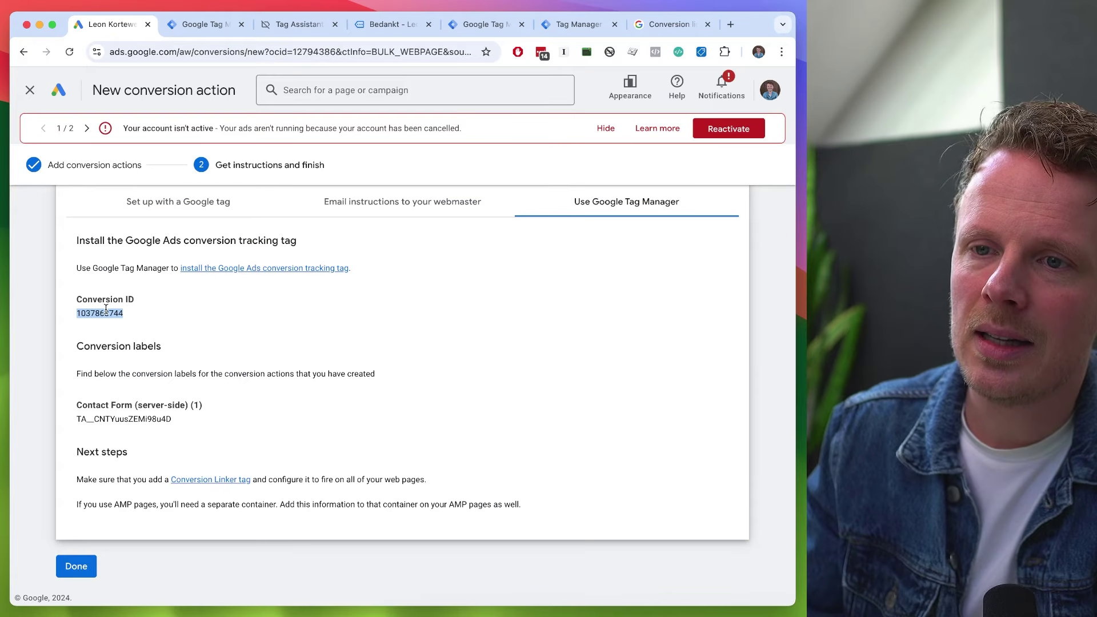
double_click(105, 417)
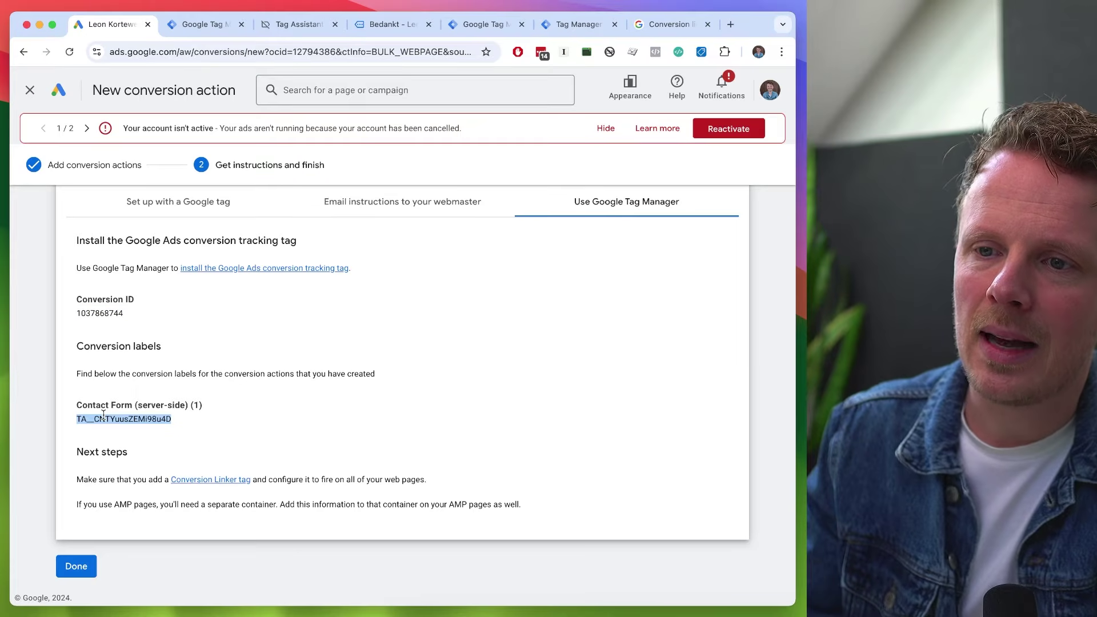
scroll(104, 414, up, 2)
double_click(96, 381)
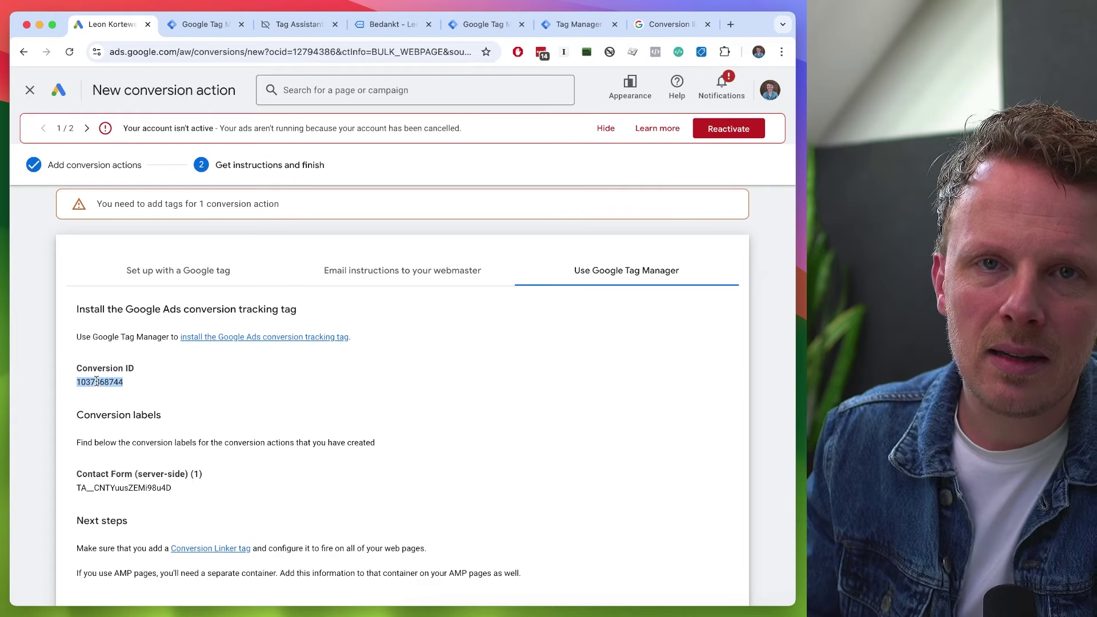
double_click(93, 486)
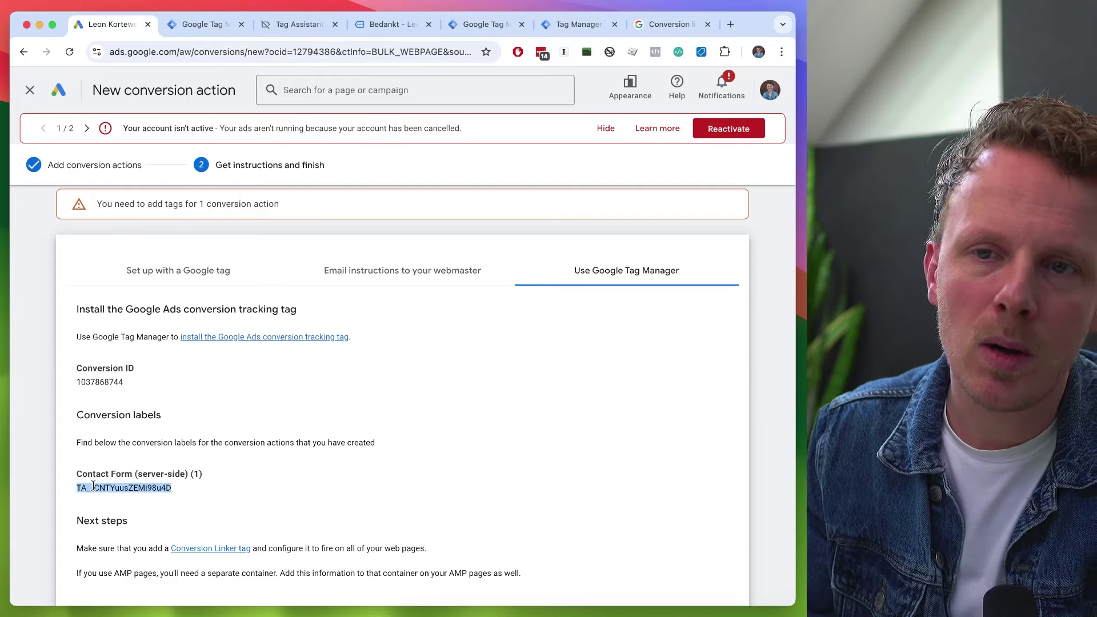
scroll(115, 422, down, 1)
scroll(115, 423, up, 2)
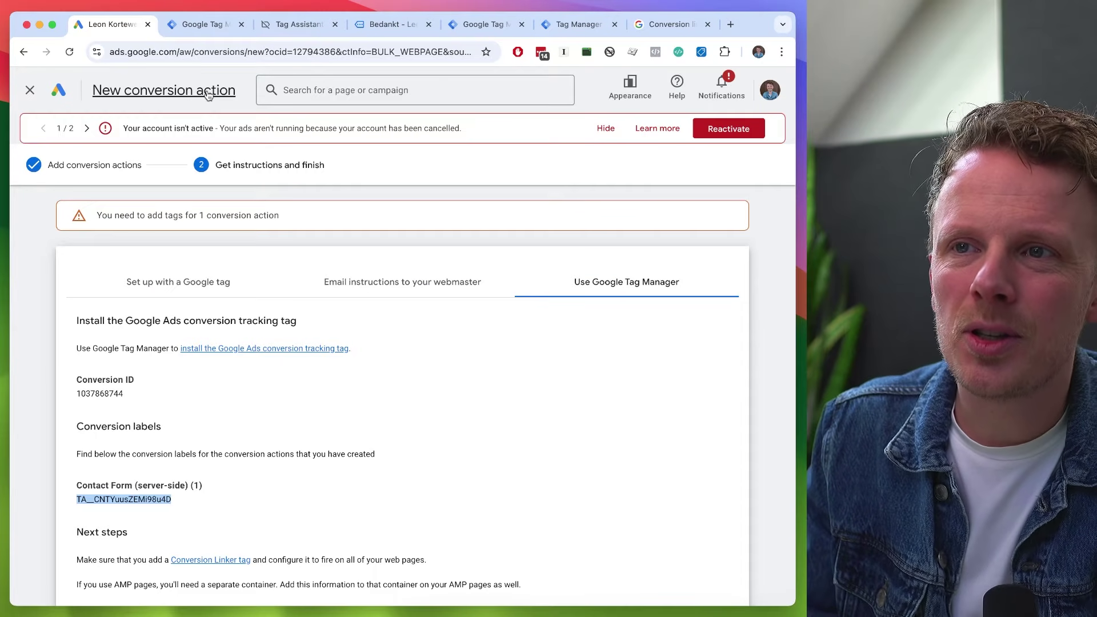
Step: Close the new conversion wizard and open the Contact Form (server-side) (1) conversion action
click(28, 92)
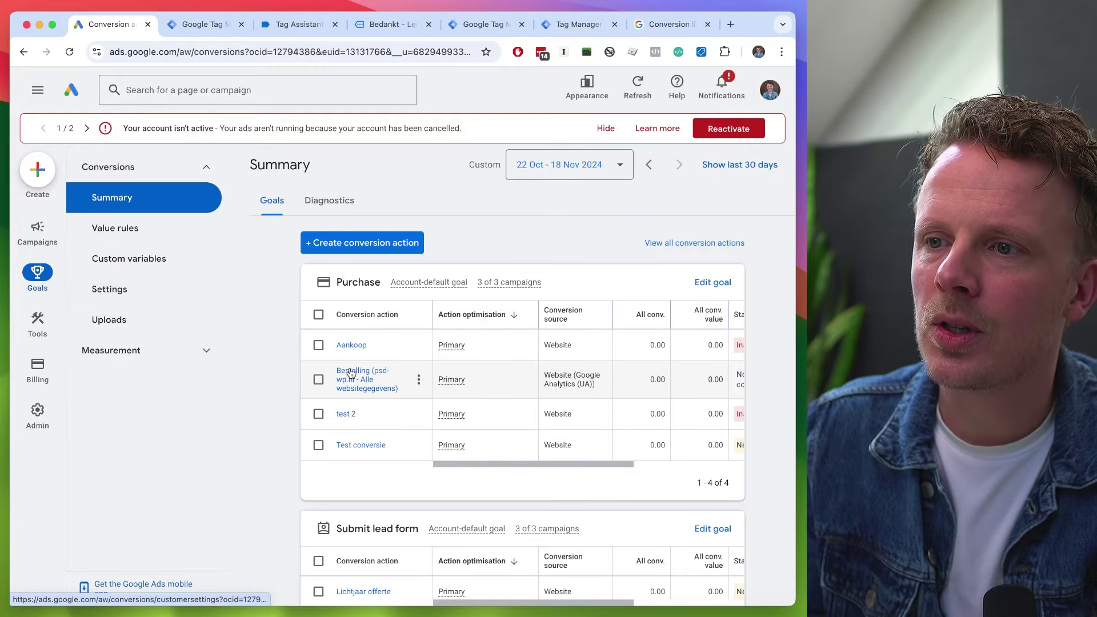
scroll(350, 371, down, 8)
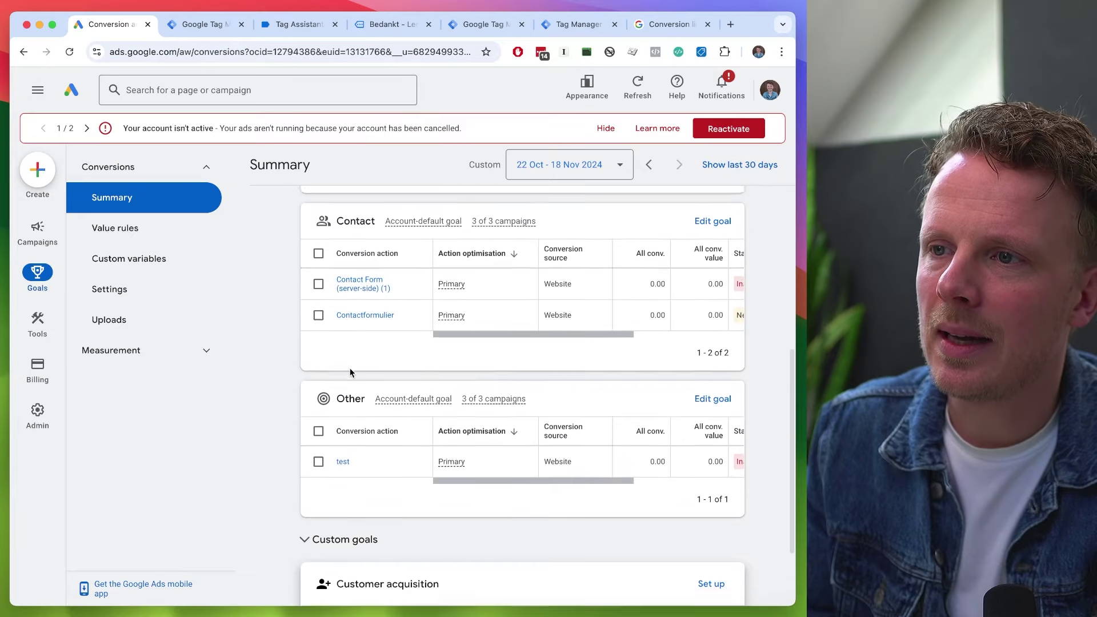
scroll(350, 370, up, 1)
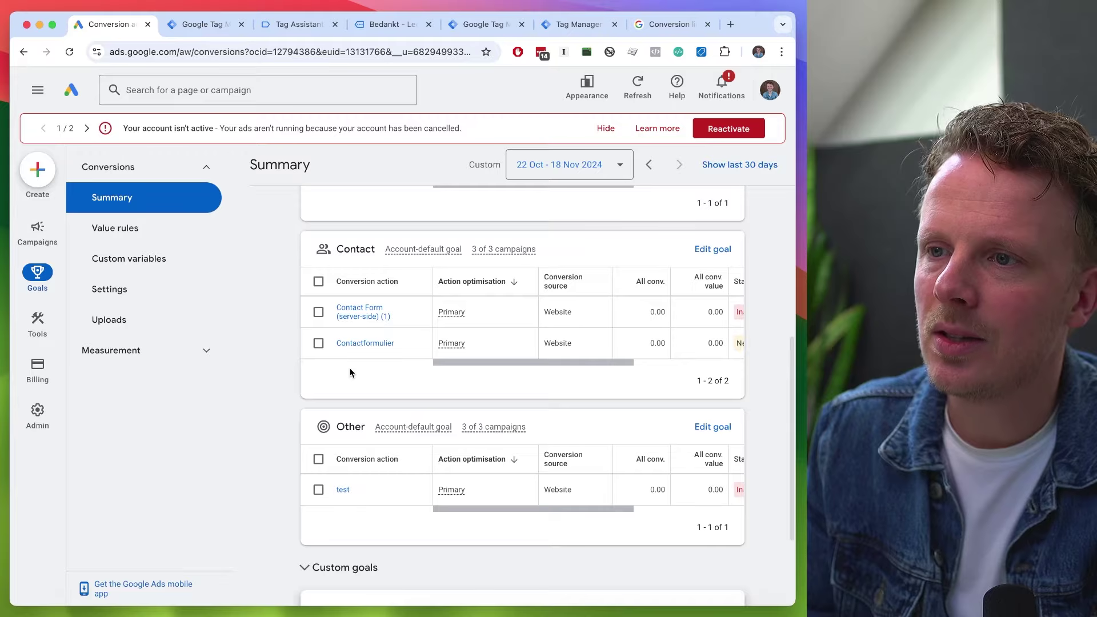
click(369, 318)
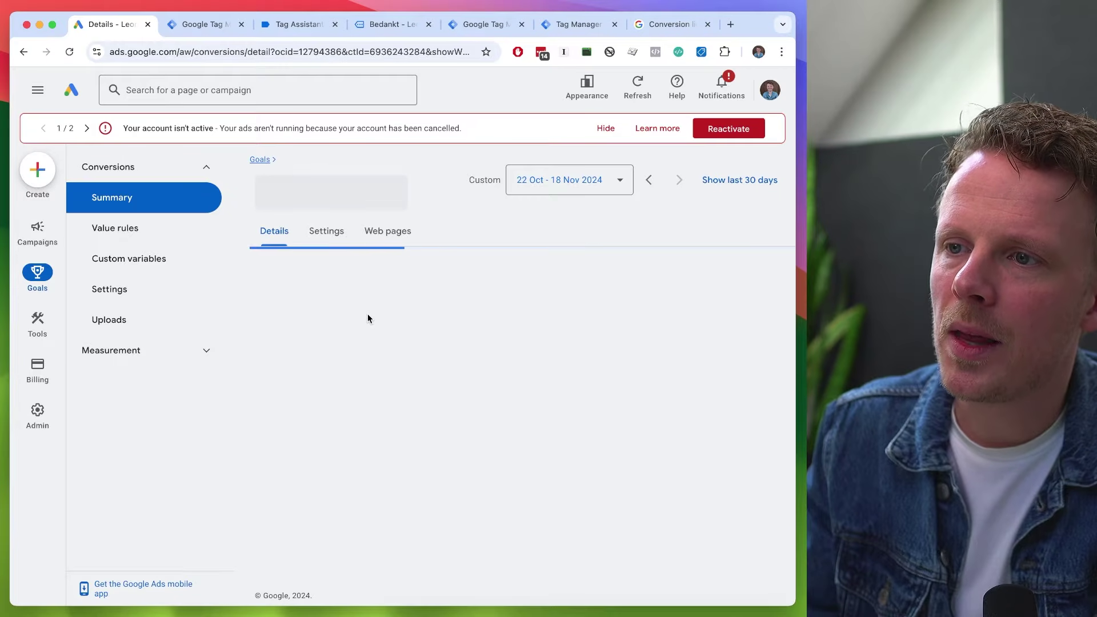
Step: Show its Google Tag Manager setup and select the conversion label and Conversion ID
scroll(368, 318, down, 2)
scroll(348, 371, down, 1)
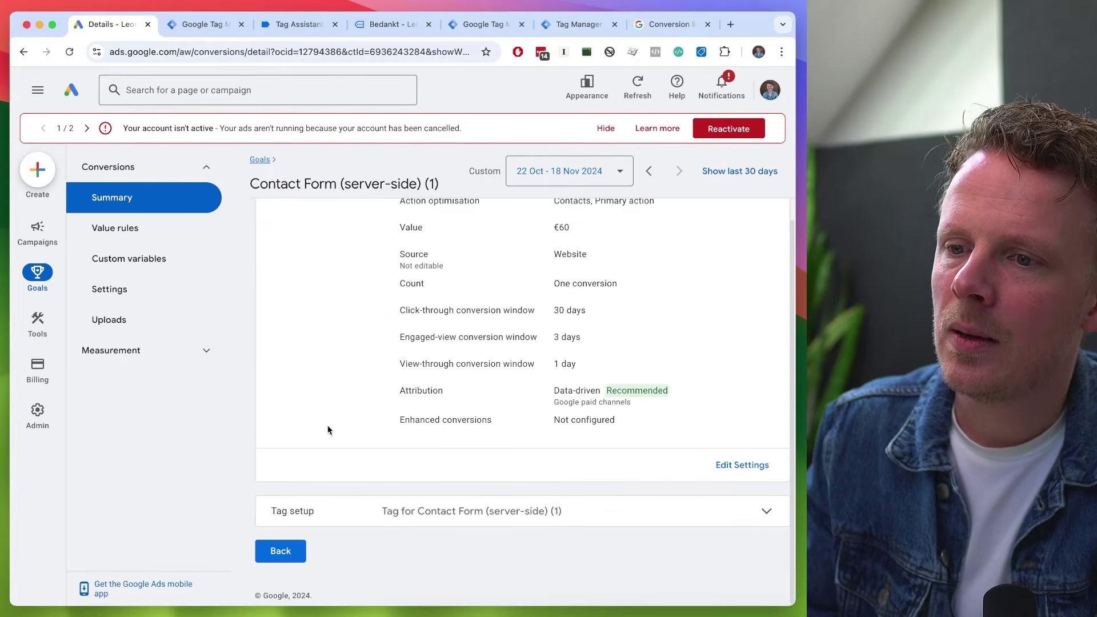
click(293, 510)
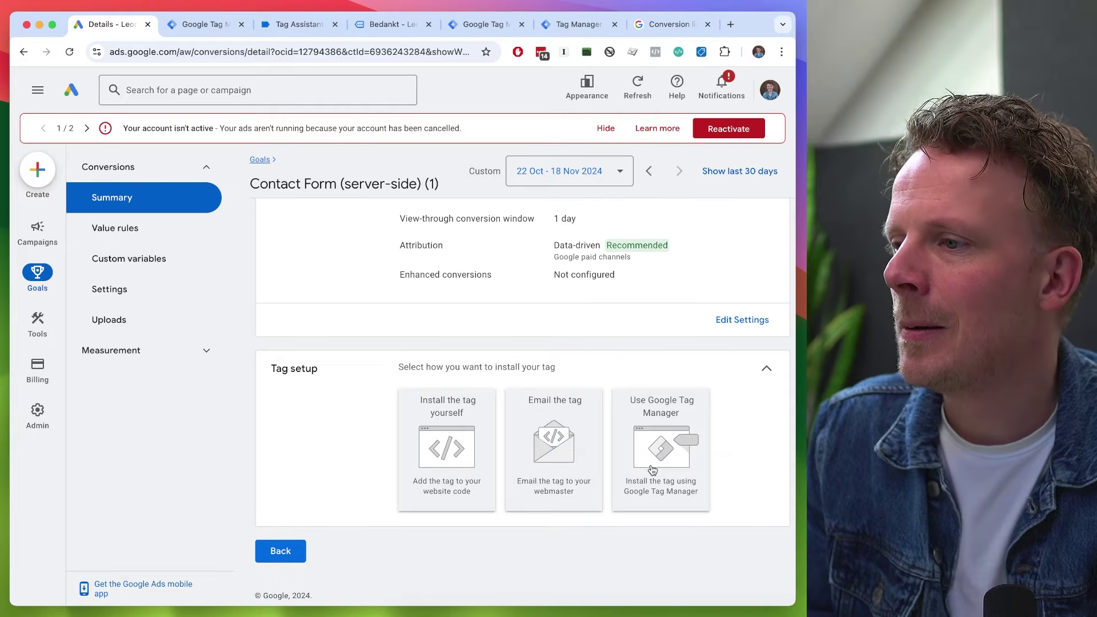
click(652, 470)
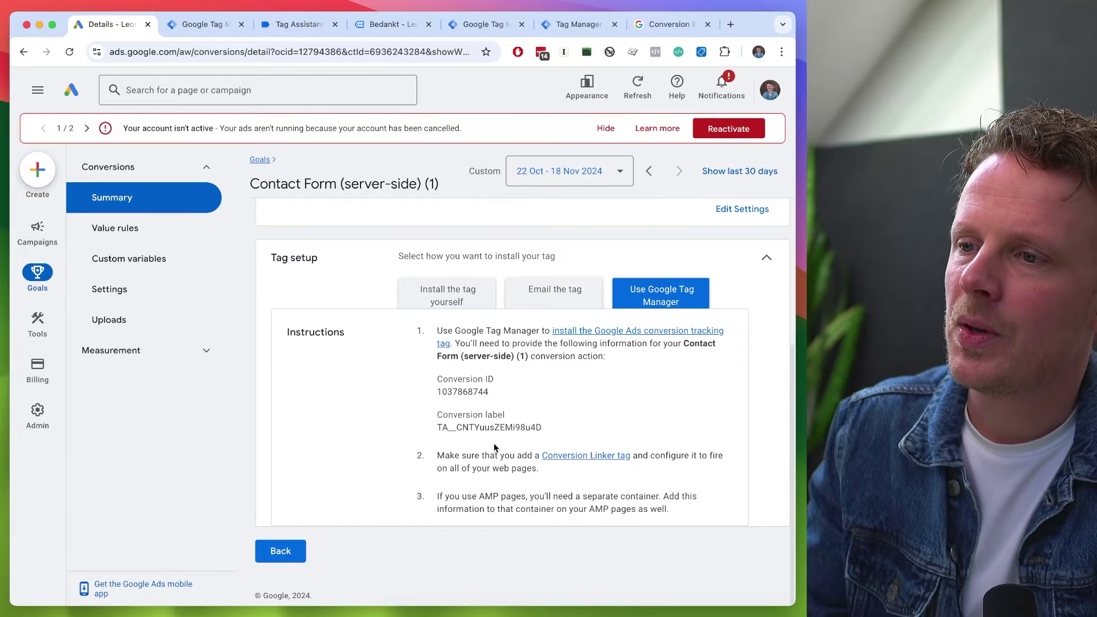
double_click(480, 427)
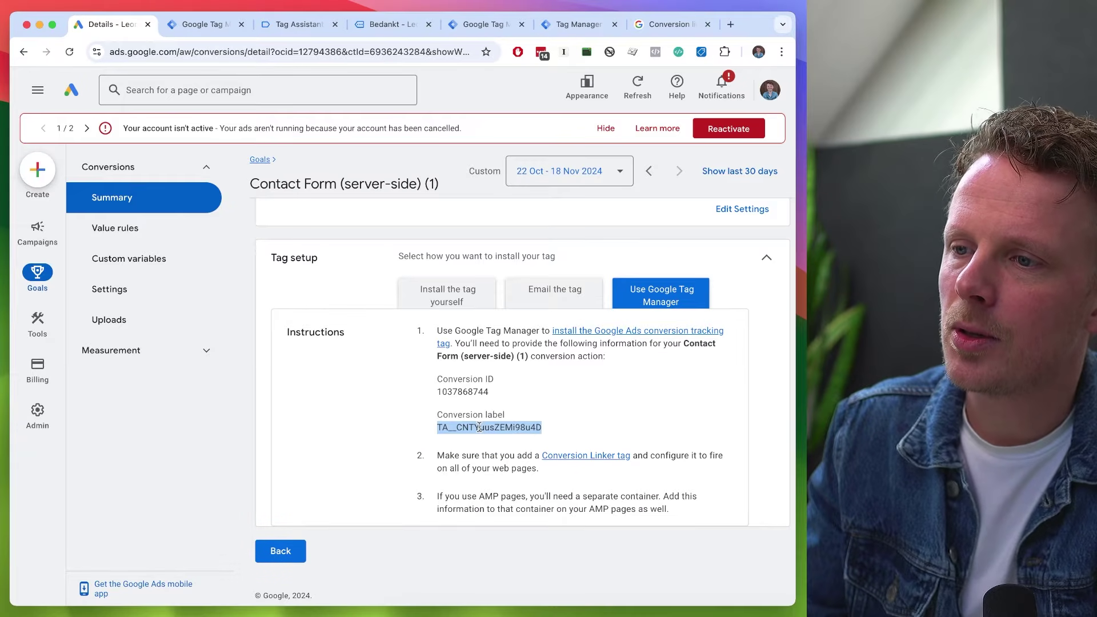
double_click(478, 393)
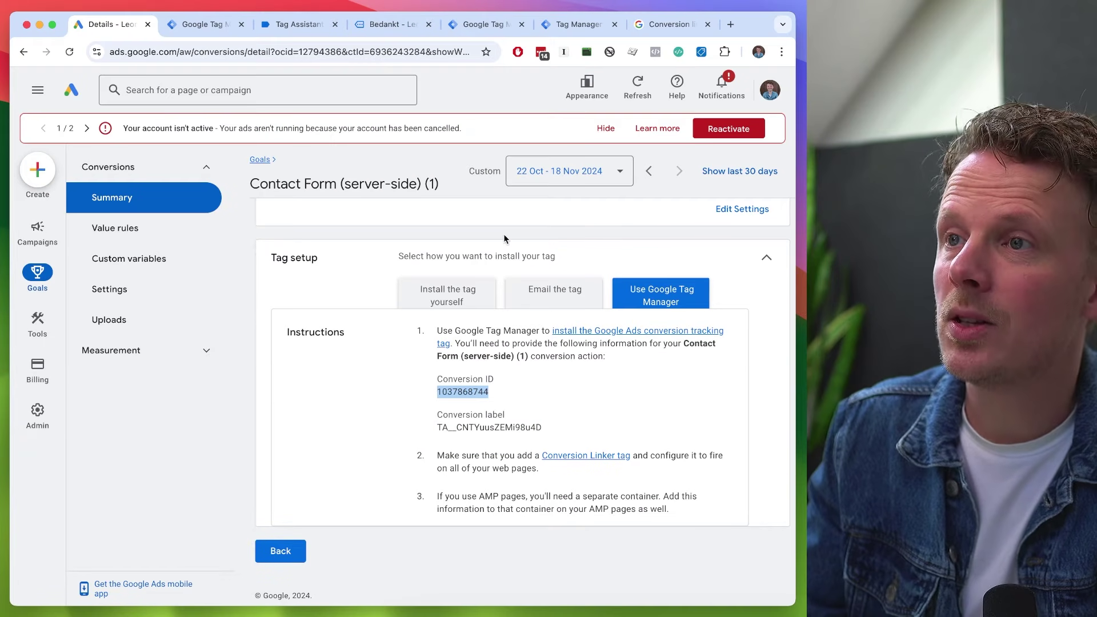
Step: Set the tag's Conversion ID to the Google Ads Conversion ID variable
click(490, 29)
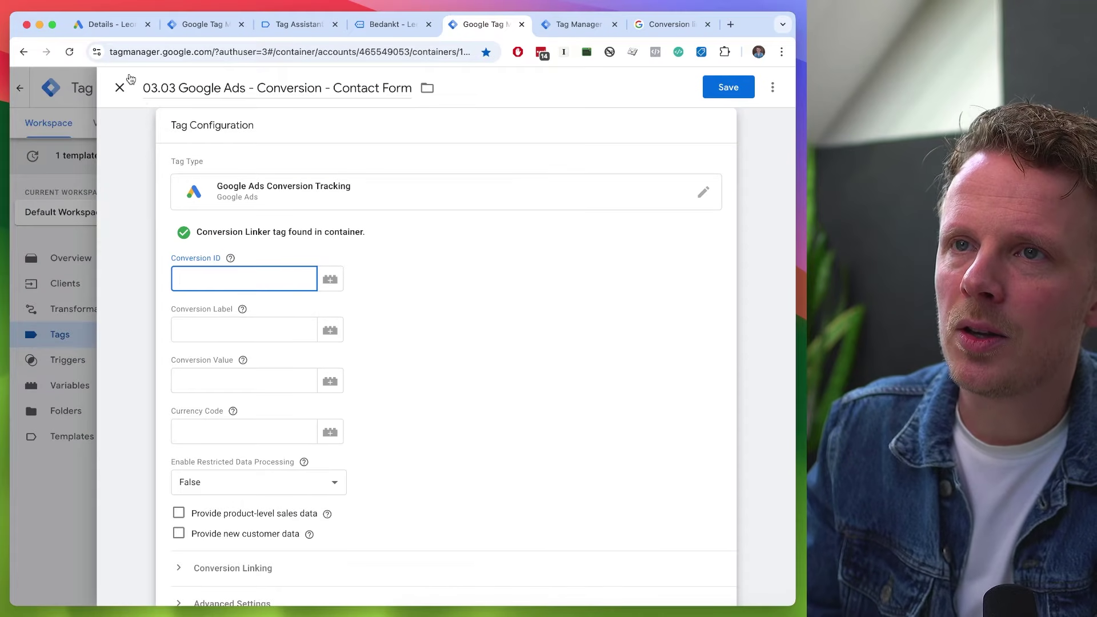
key(super+1)
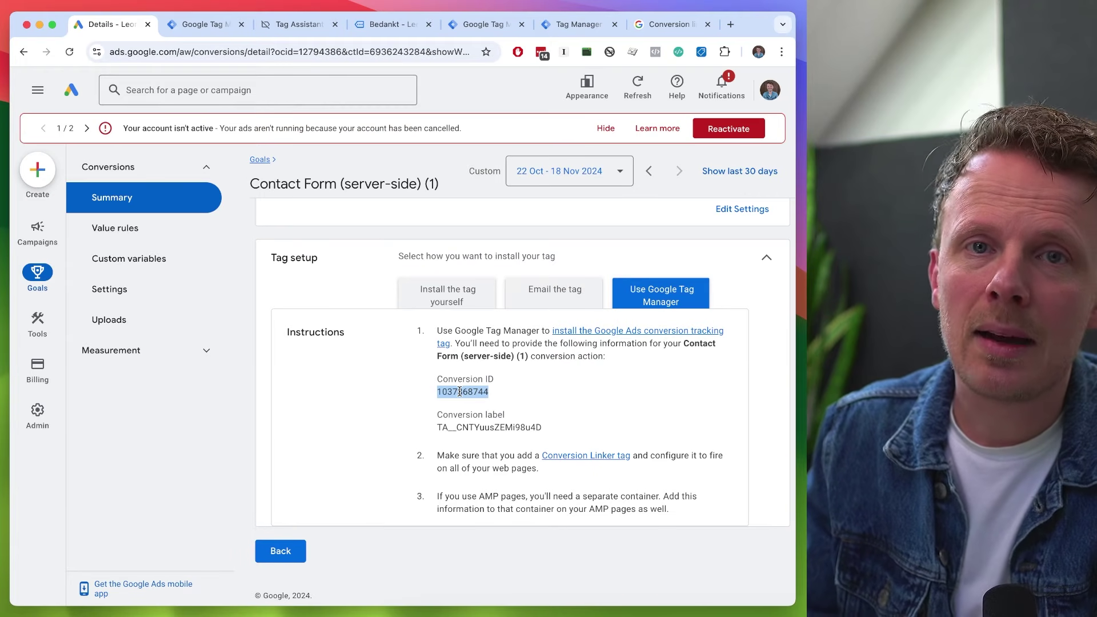
click(572, 25)
click(485, 25)
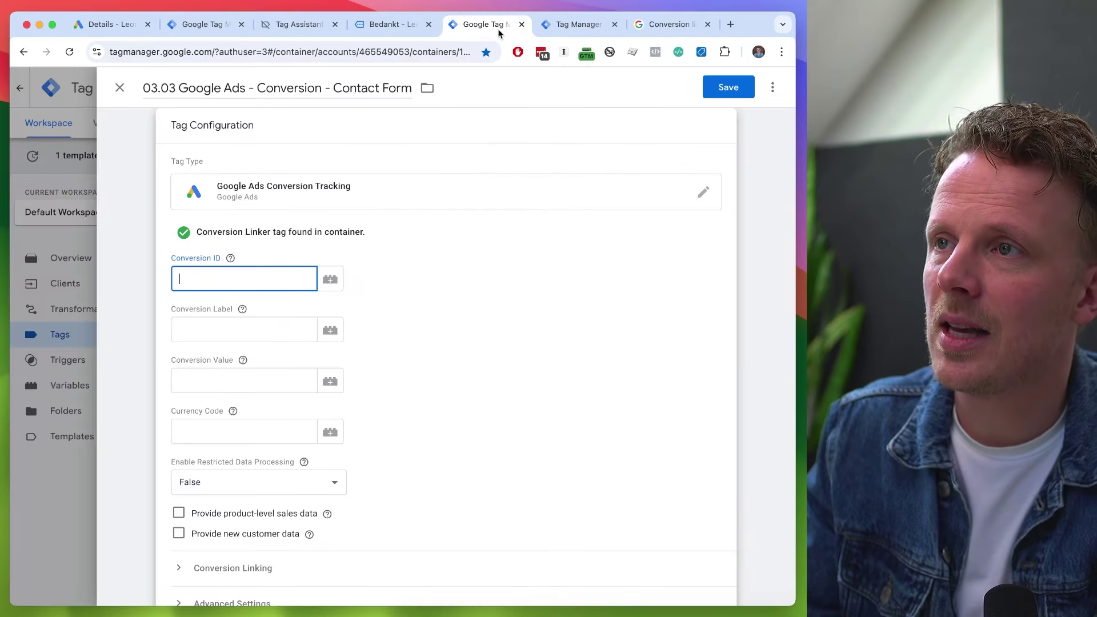
click(330, 280)
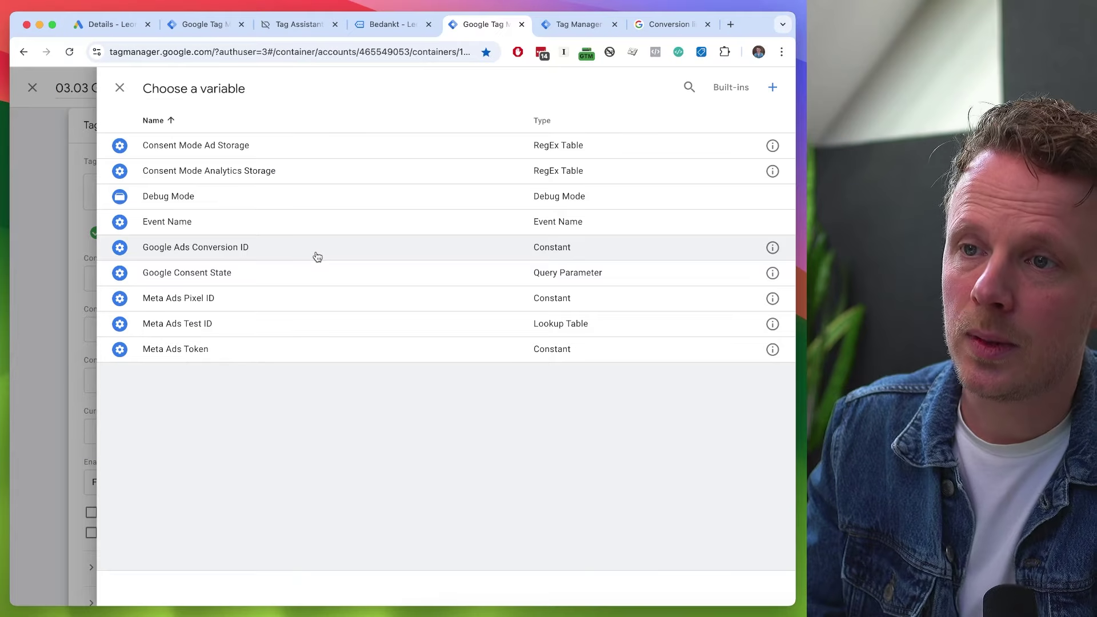
click(246, 251)
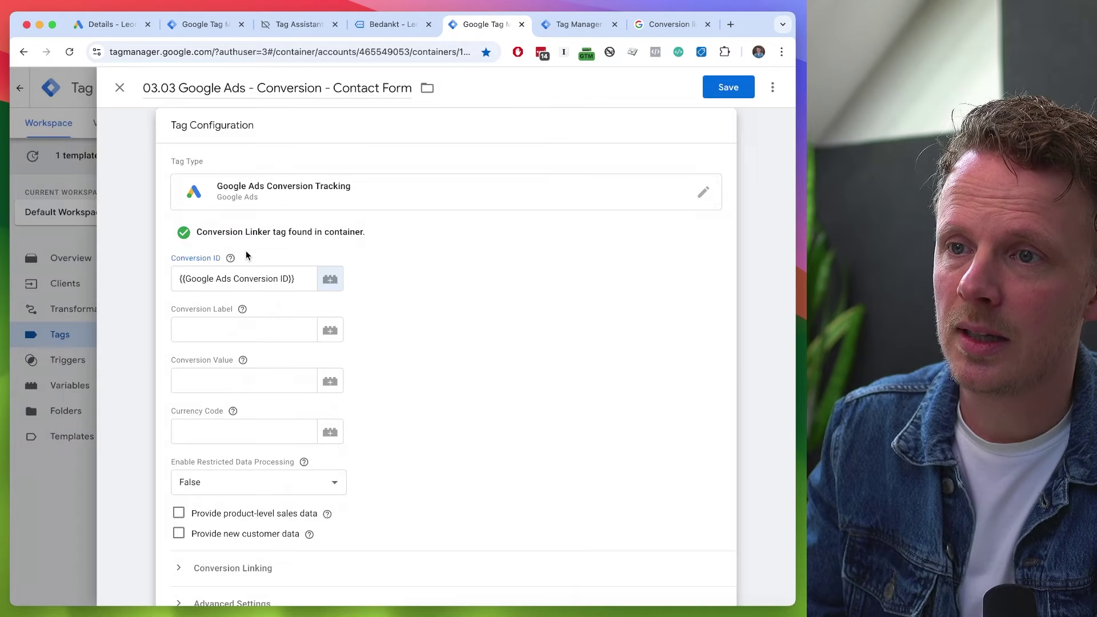
Step: Copy the conversion label from Google Ads and paste it into Conversion Label
click(123, 26)
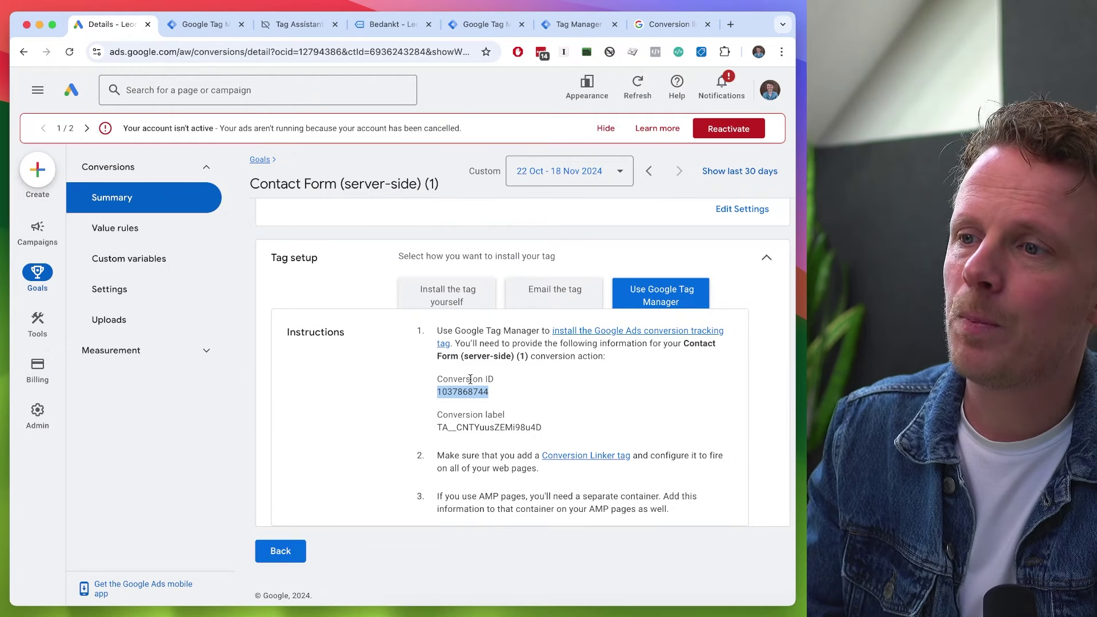
double_click(460, 426)
key(cmd+c)
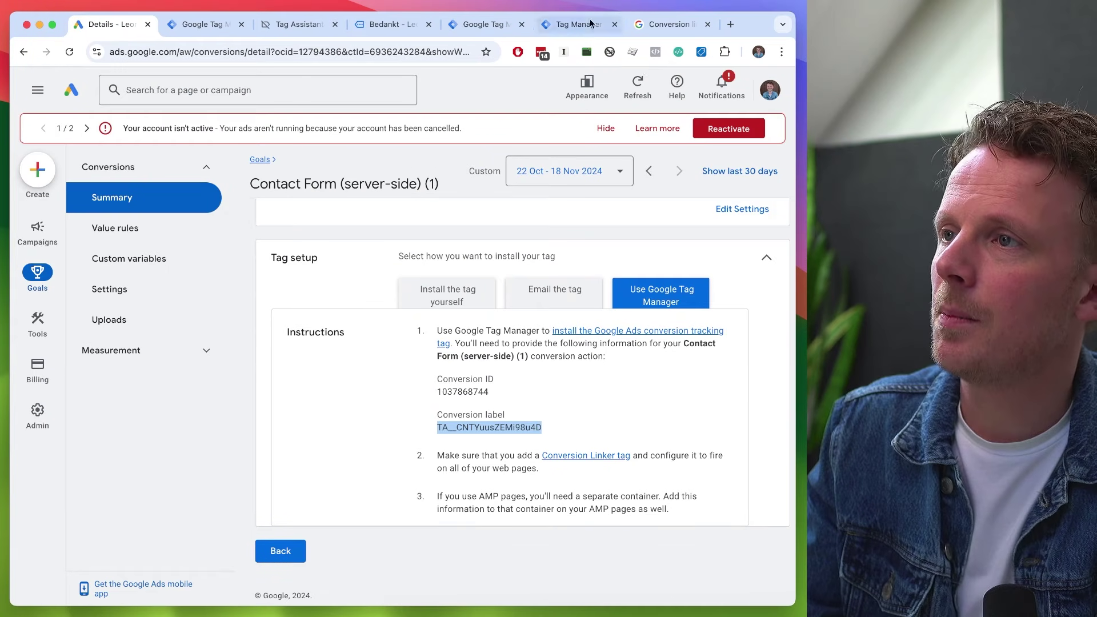
click(528, 24)
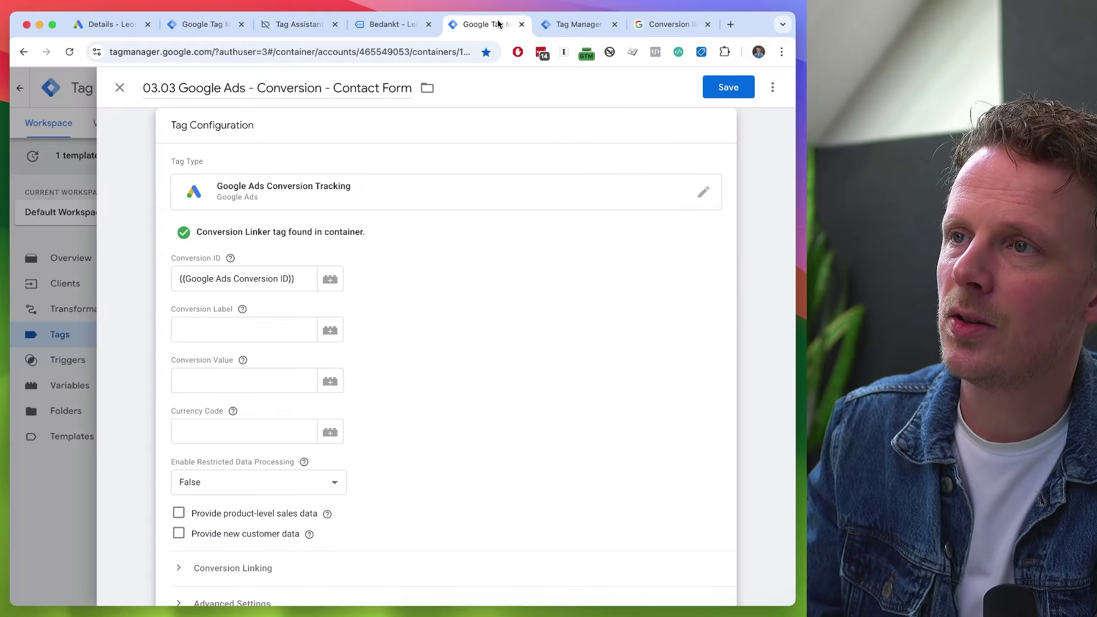
click(180, 334)
key(cmd+v)
double_click(187, 331)
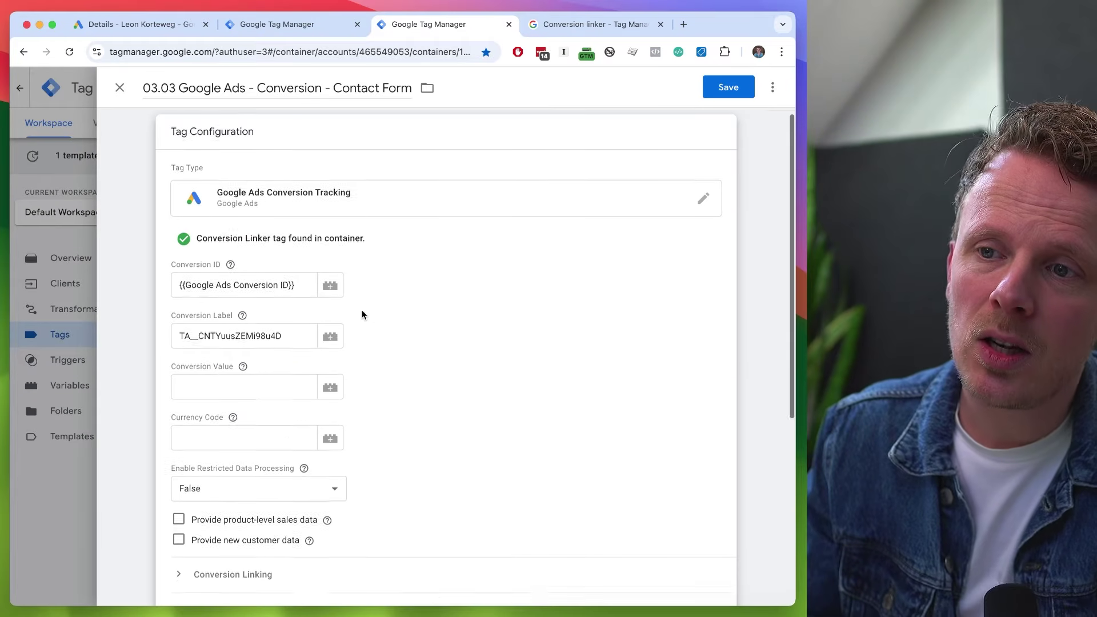
Step: Start a Tag Assistant preview of the leonkorteweg.nl container and view the site in debug mode
scroll(362, 313, down, 5)
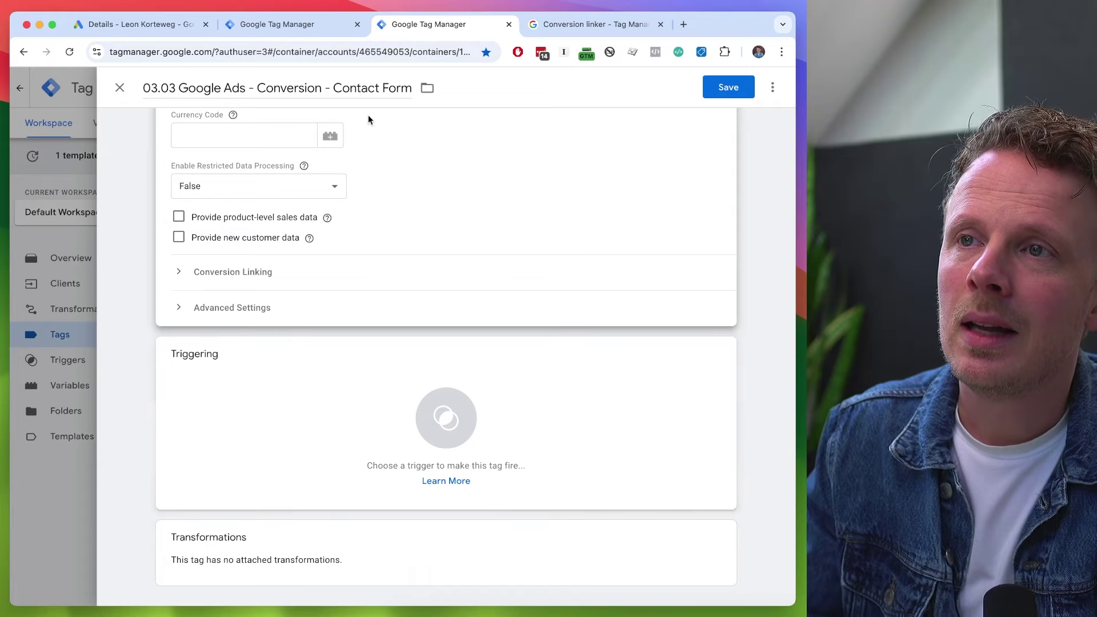
click(319, 26)
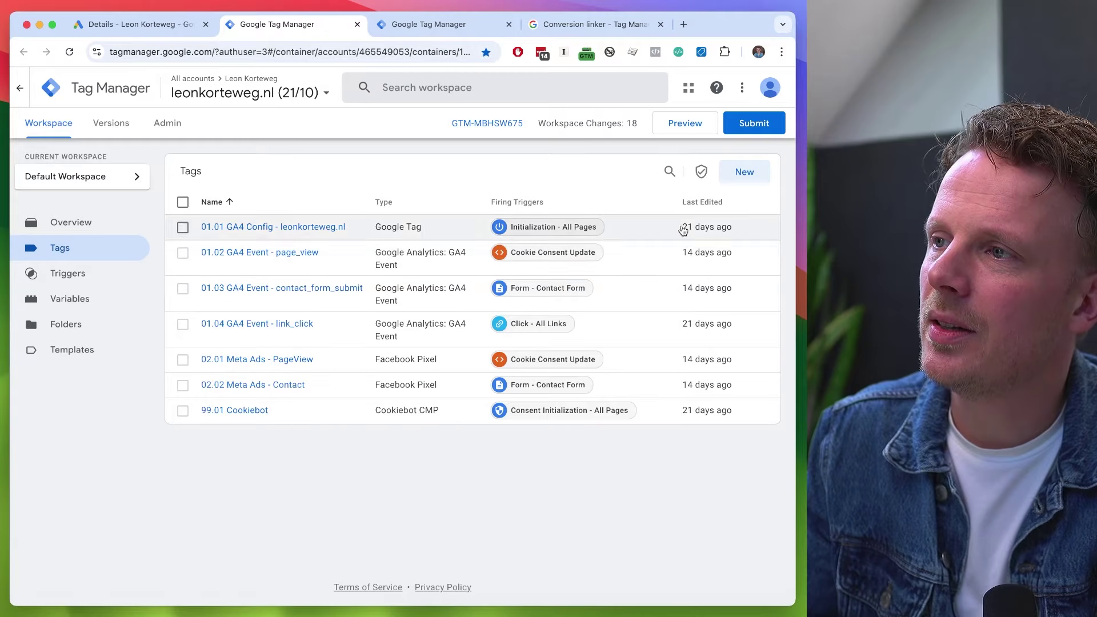
click(706, 126)
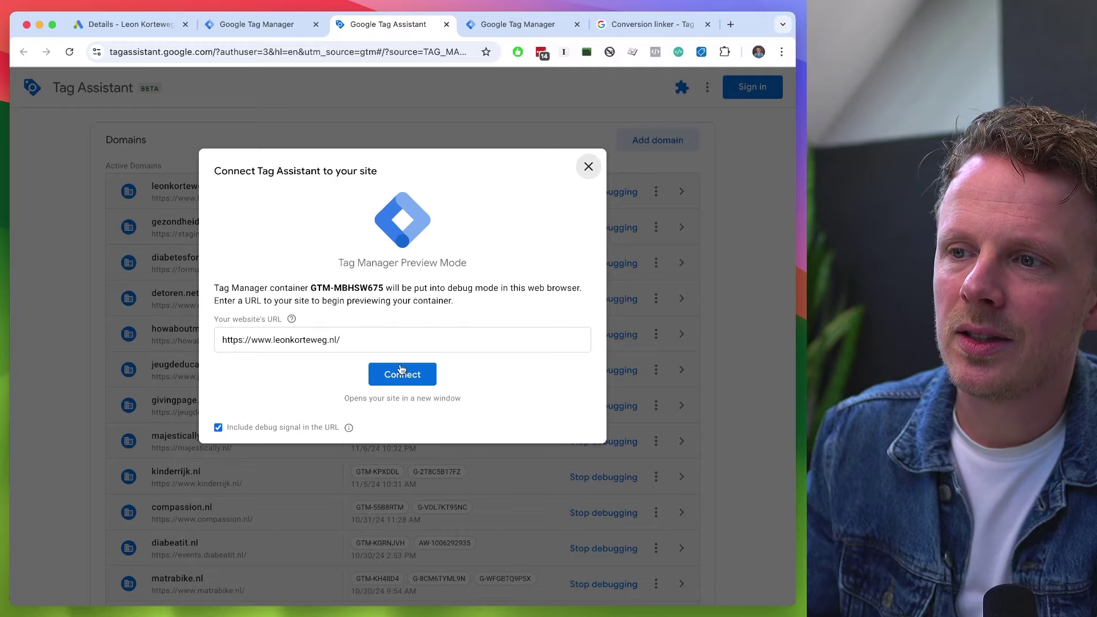
click(401, 371)
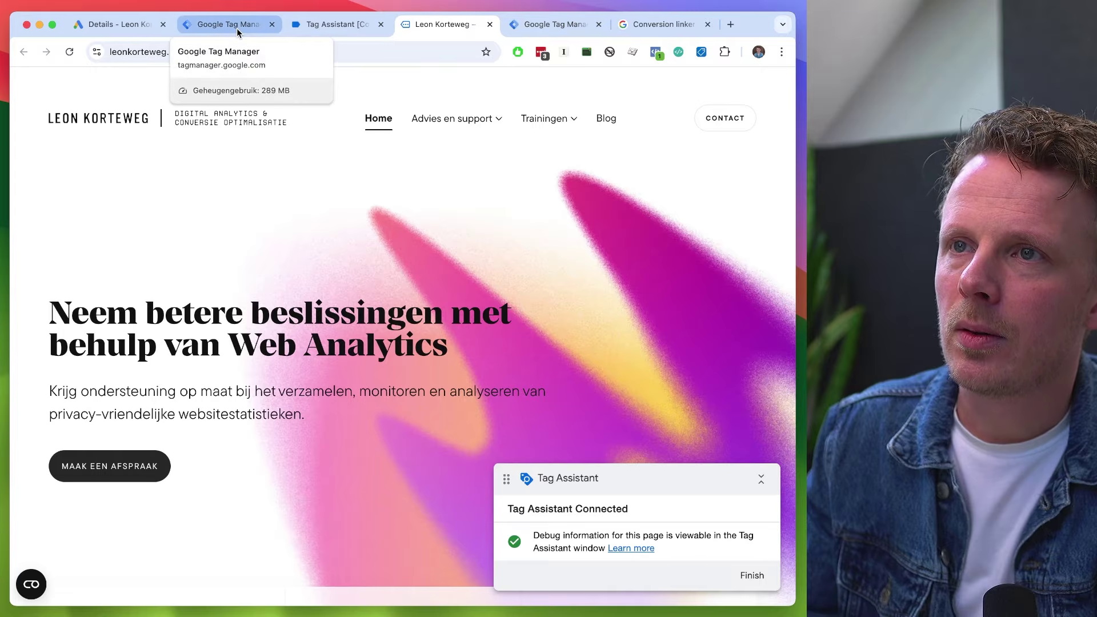
click(263, 28)
click(326, 28)
click(418, 26)
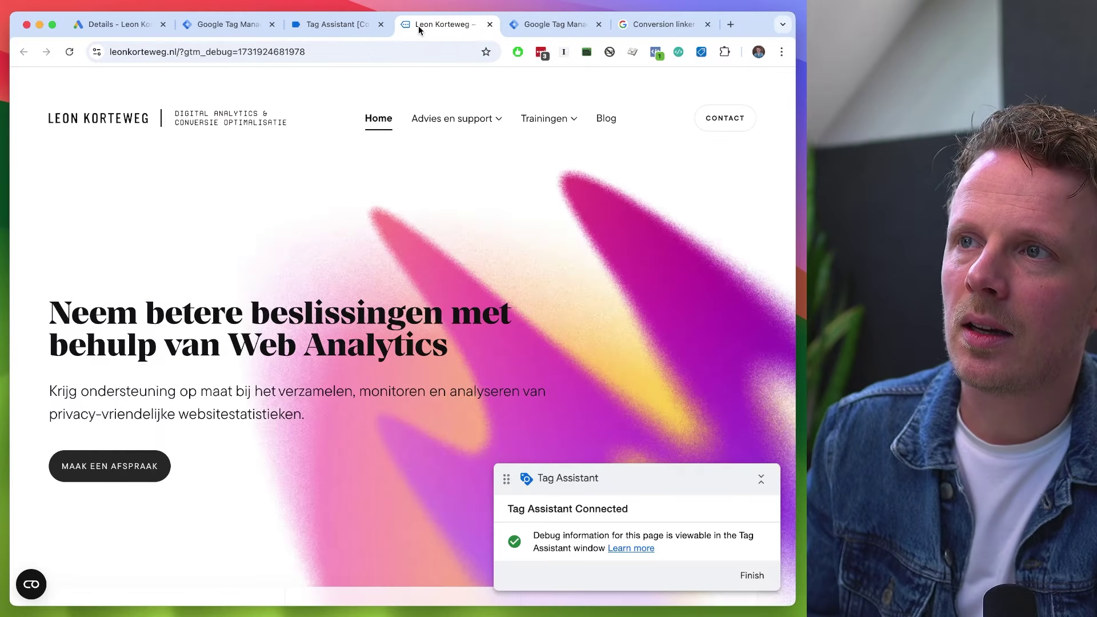
Step: Save the 03.03 Google Ads - Conversion - Contact Form tag without a trigger
click(539, 25)
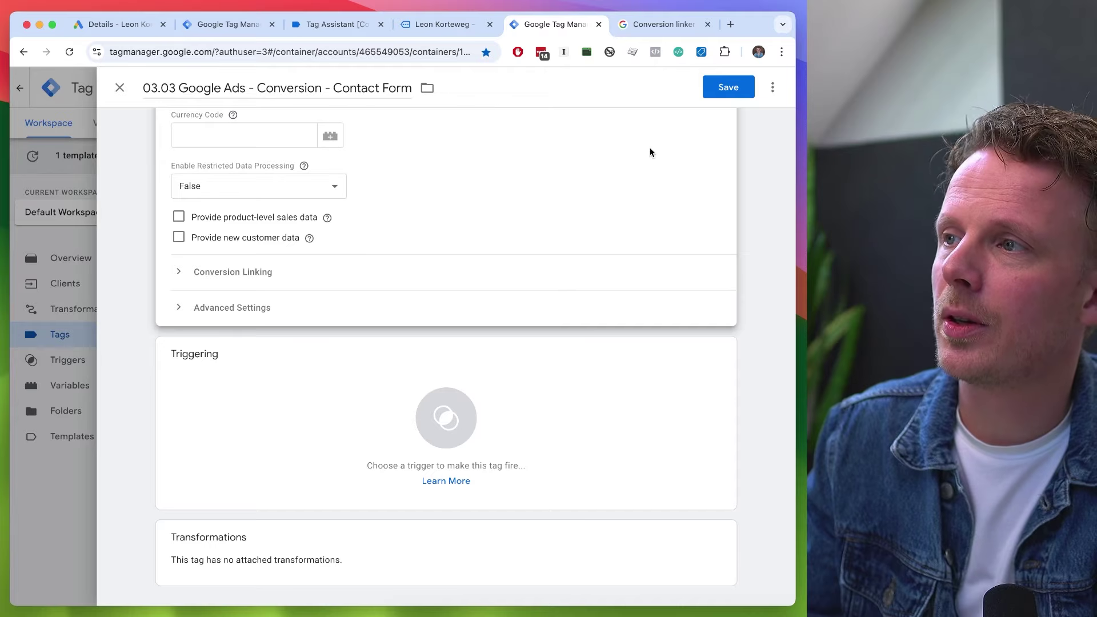
click(729, 87)
click(425, 228)
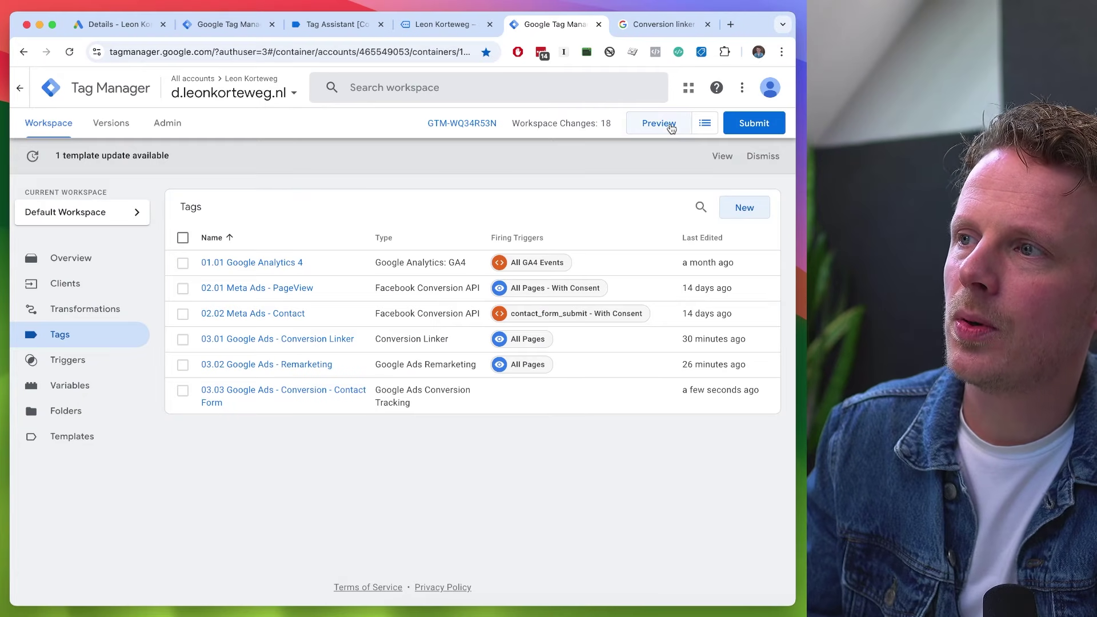
Step: Start previewing the d.leonkorteweg.nl container and reload the site's home page
click(672, 128)
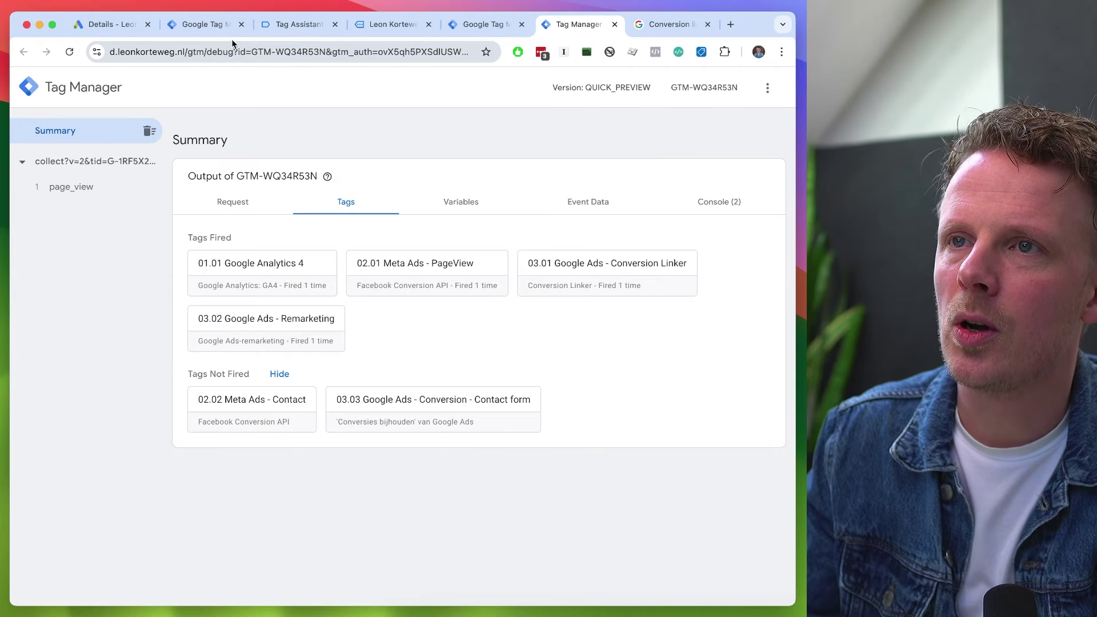
click(402, 27)
click(194, 127)
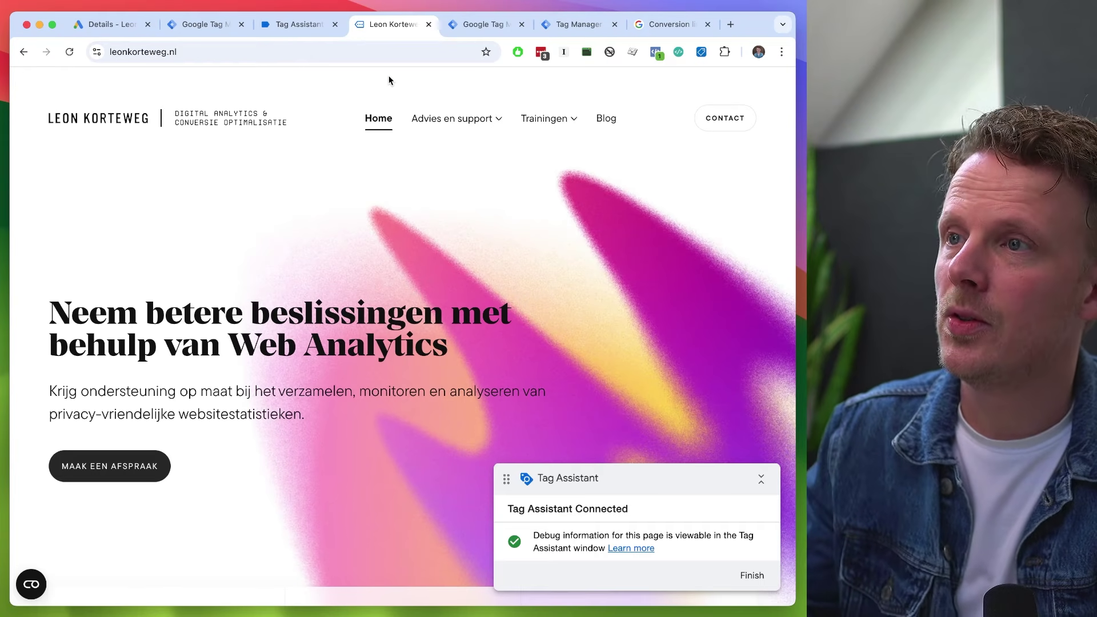
Step: Check the tags fired on page_view, including the Google Analytics 4 tag details
click(562, 30)
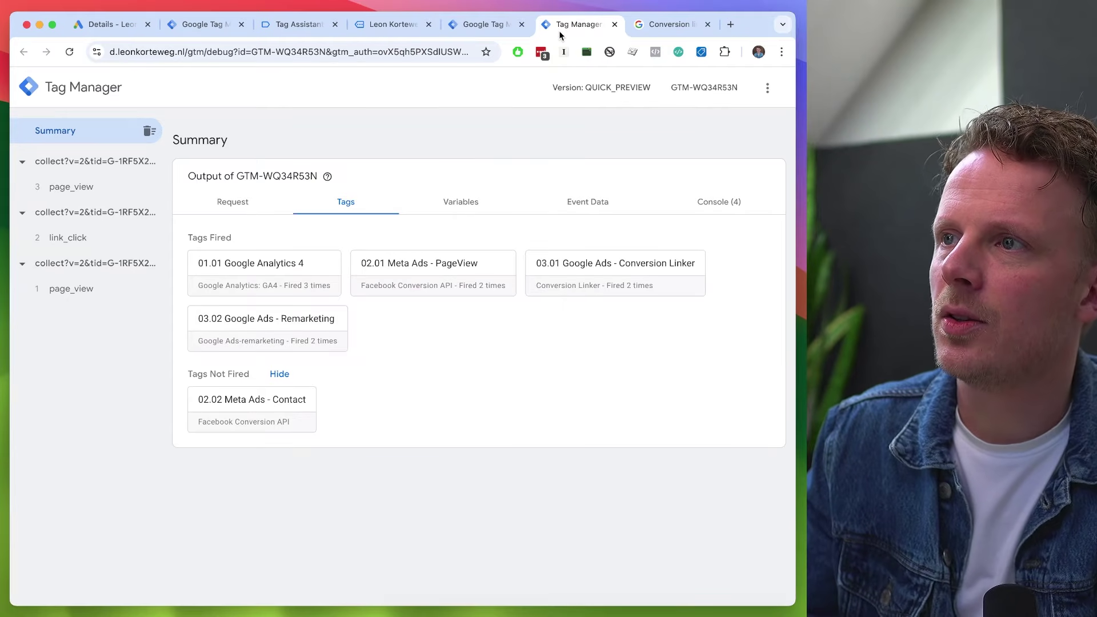
click(75, 196)
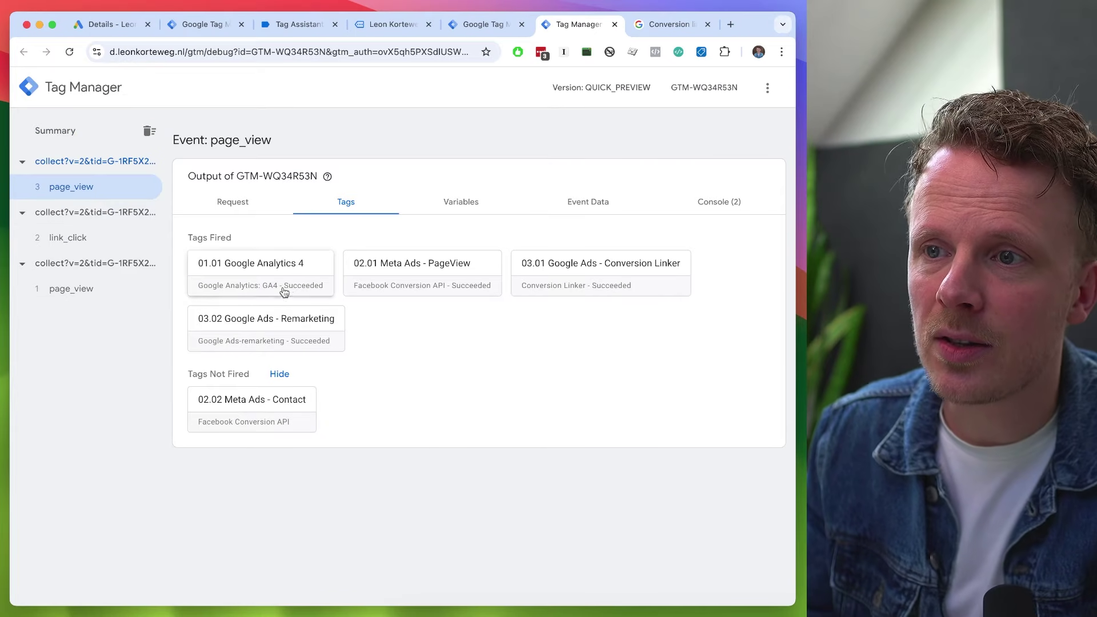
click(270, 284)
click(40, 380)
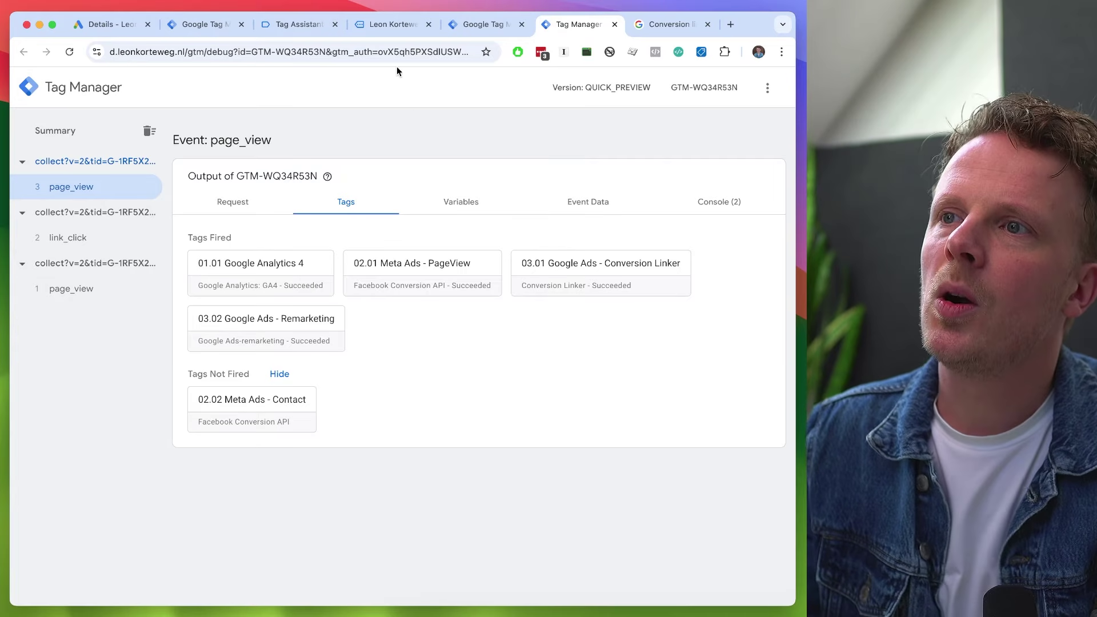
click(223, 24)
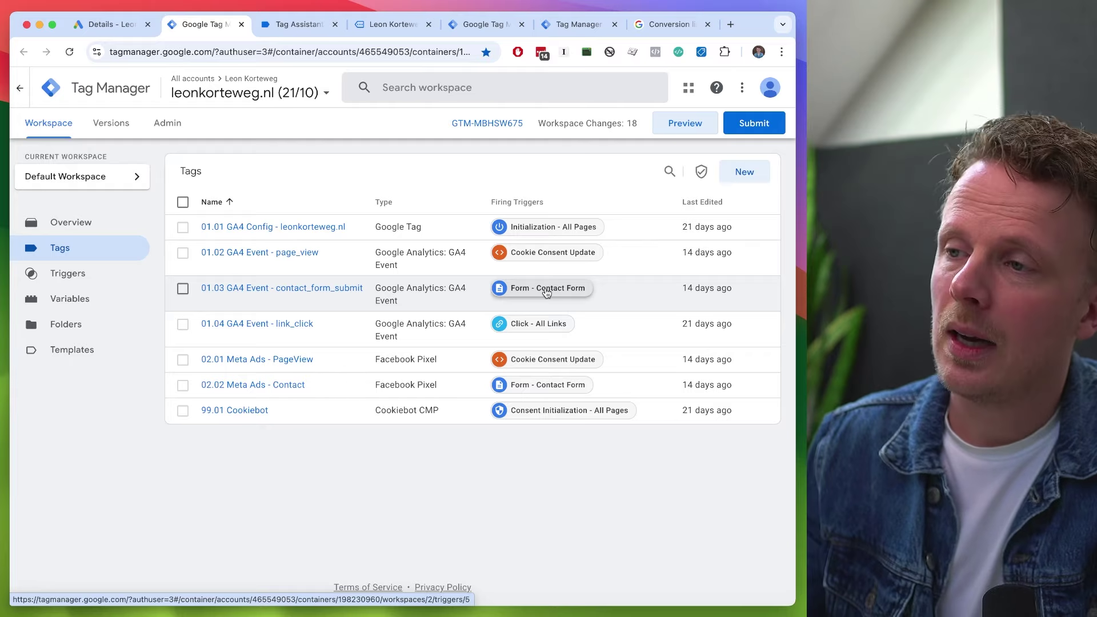
Step: On the CONTACT page, fill Naam and E-mailadres with test values and send with VERSTUREN
click(394, 24)
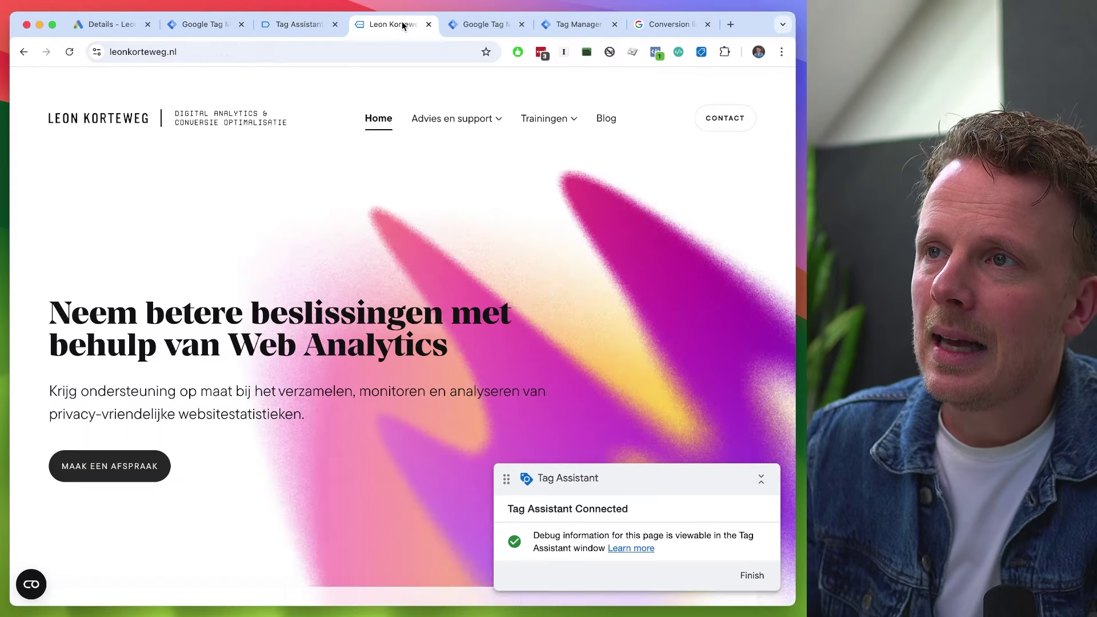
click(725, 121)
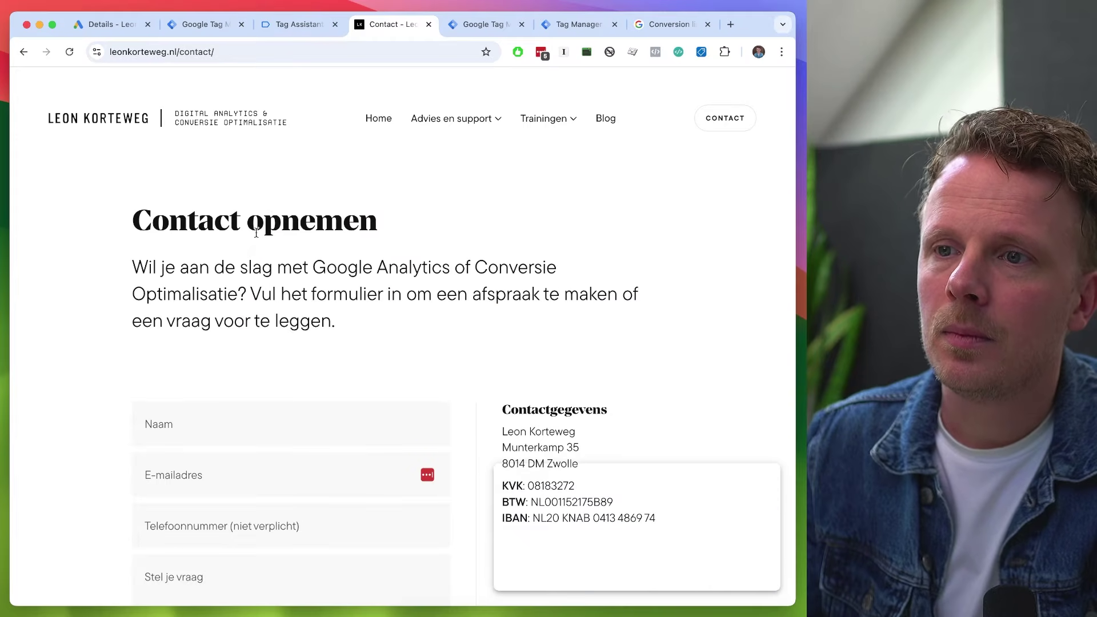
click(228, 424)
text(Test)
key(Tab)
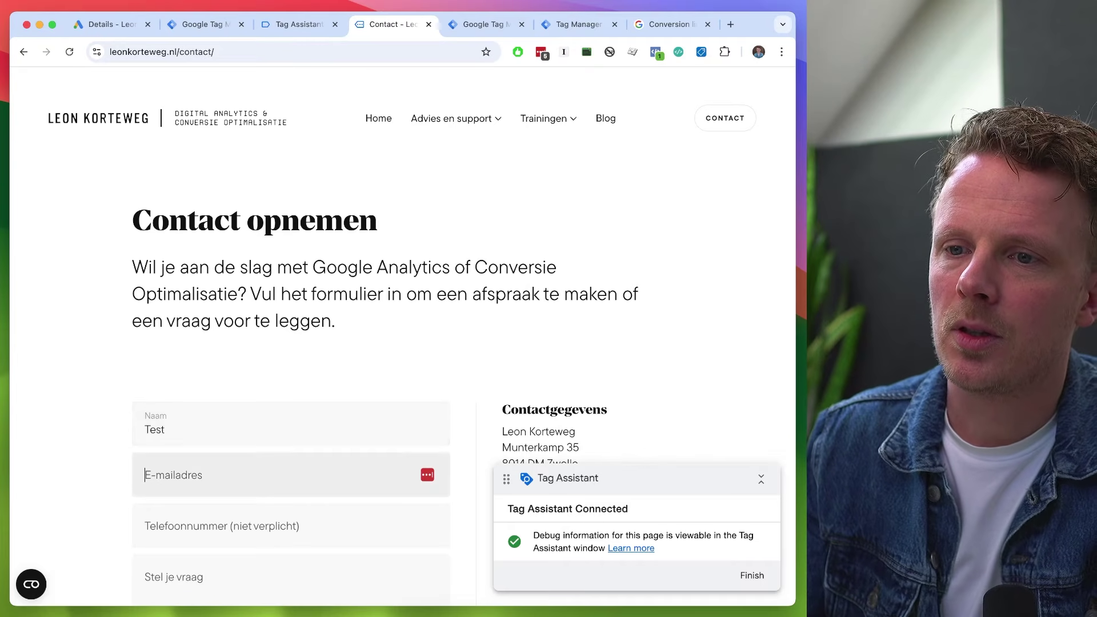
text(test@test.nl)
scroll(152, 337, down, 10)
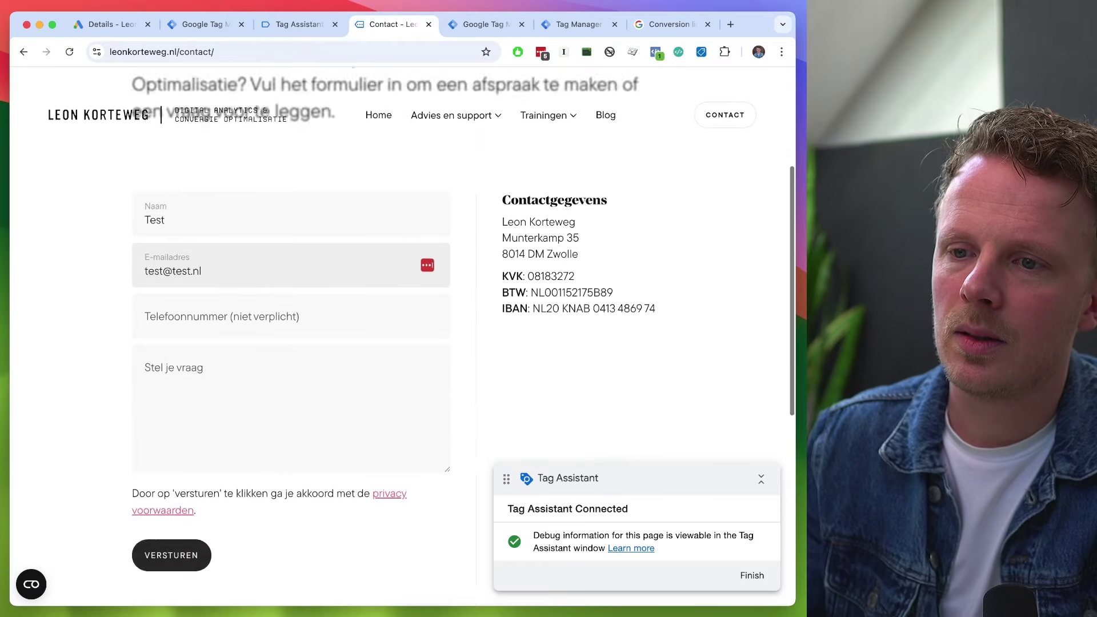
scroll(151, 337, up, 3)
click(170, 314)
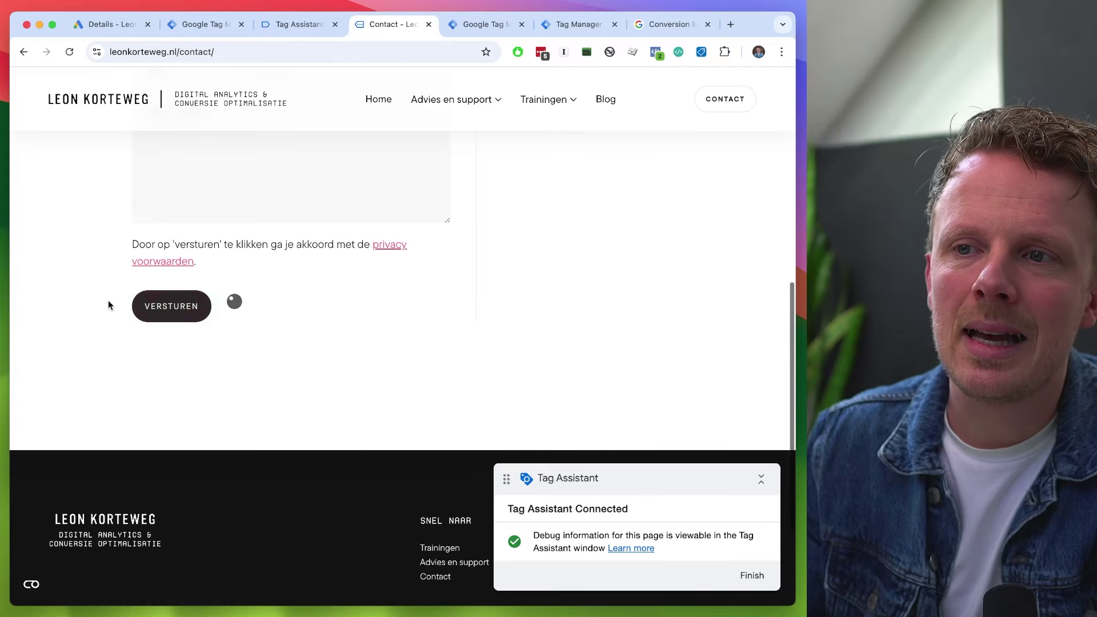
click(208, 32)
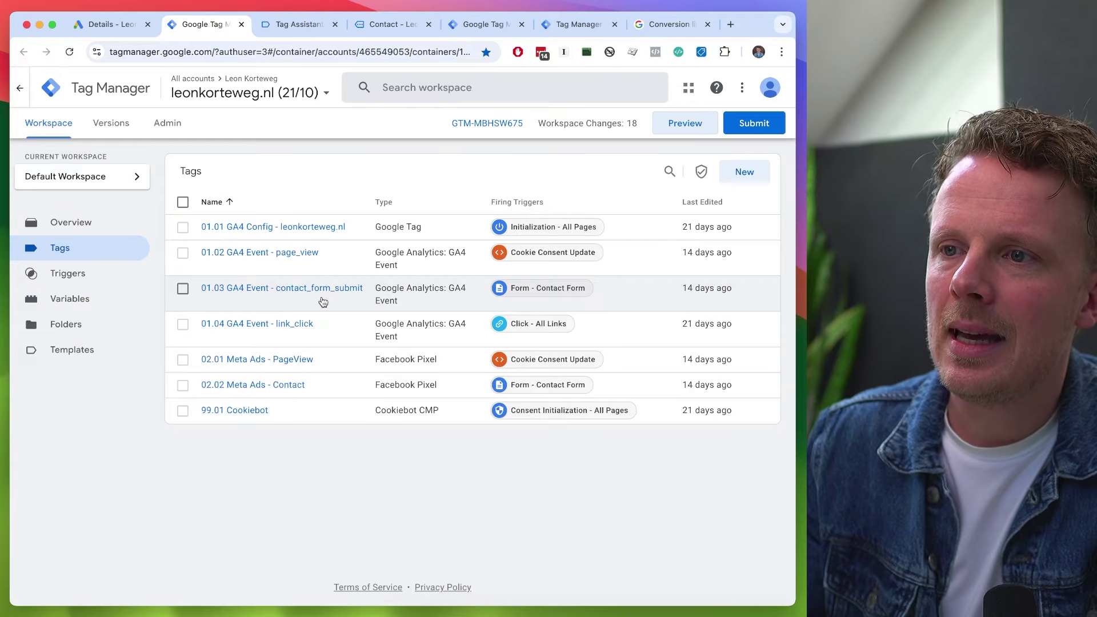
Step: Confirm contact_form_submit fired in Tag Assistant and copy the event name
click(320, 288)
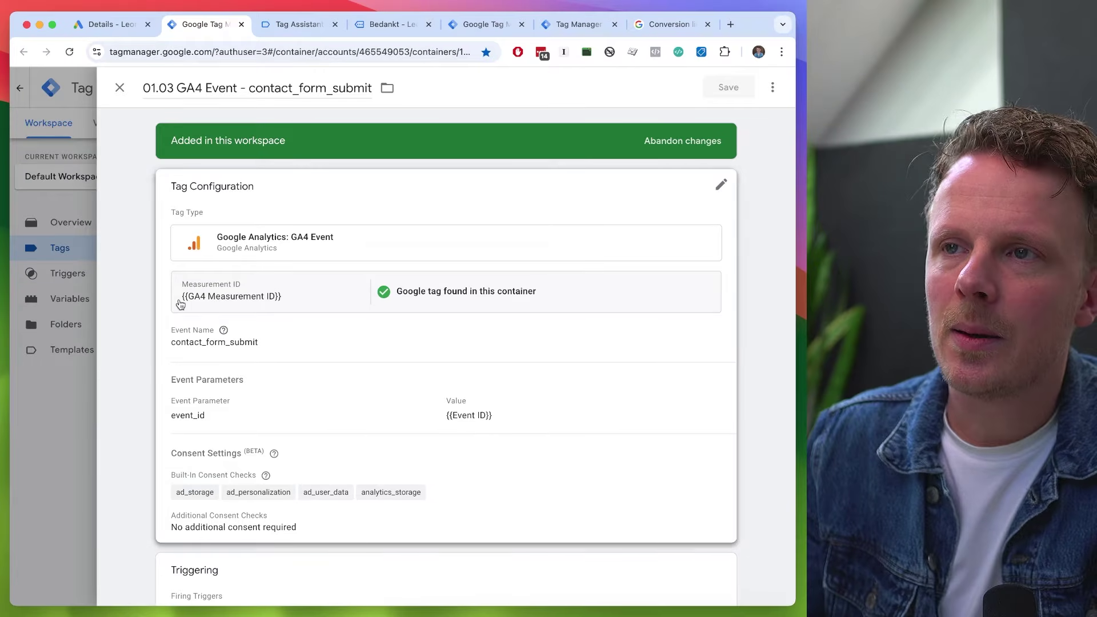
click(380, 26)
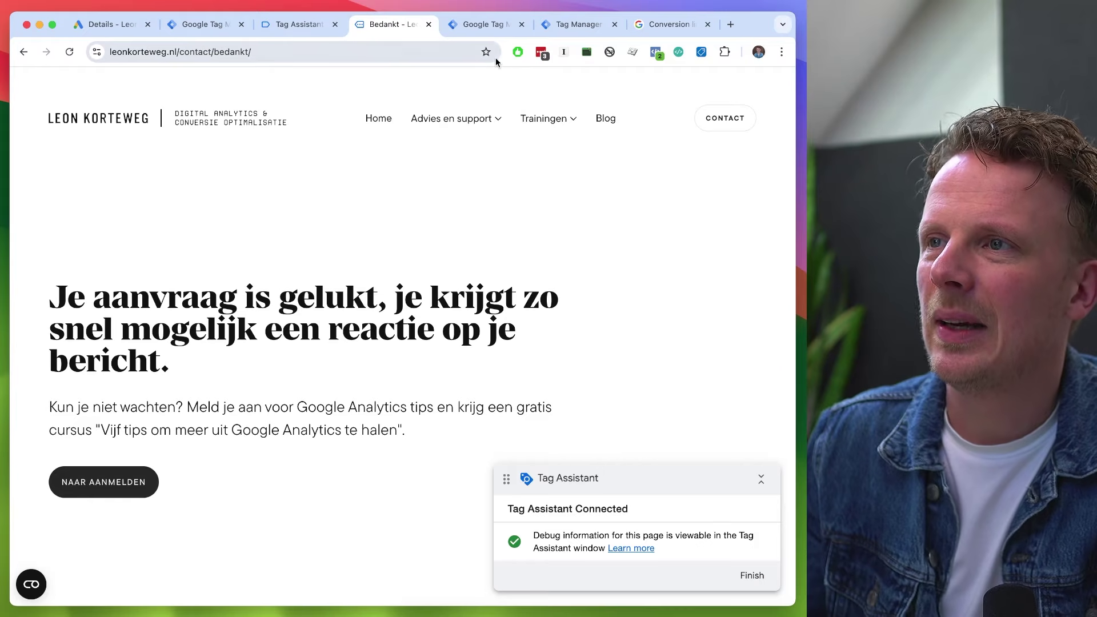
click(578, 24)
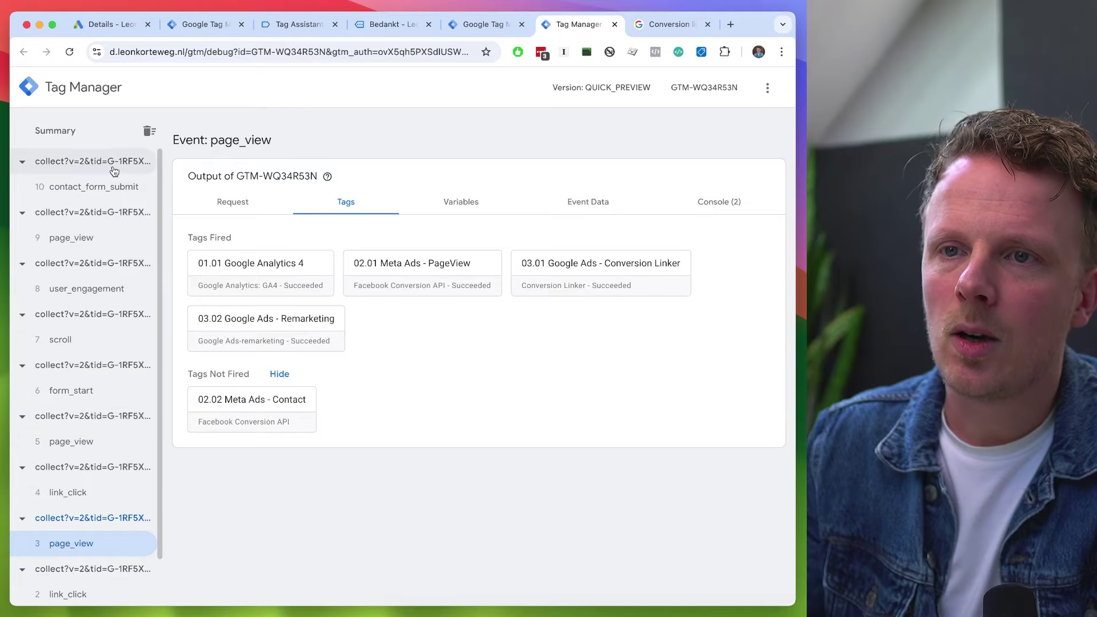
click(63, 195)
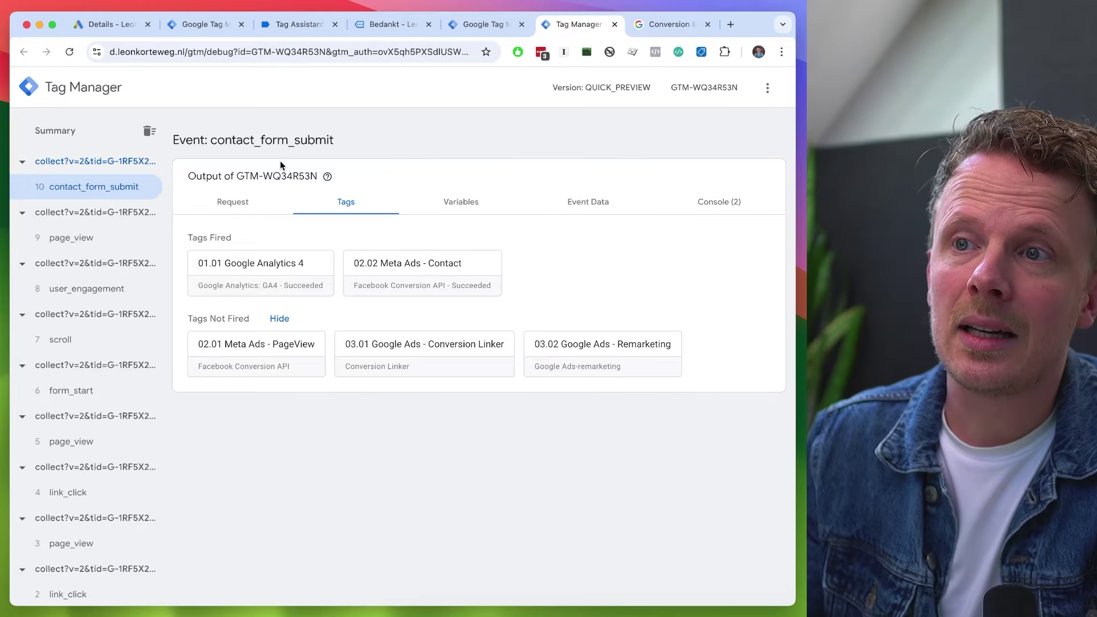
double_click(277, 142)
key(super+c)
click(479, 25)
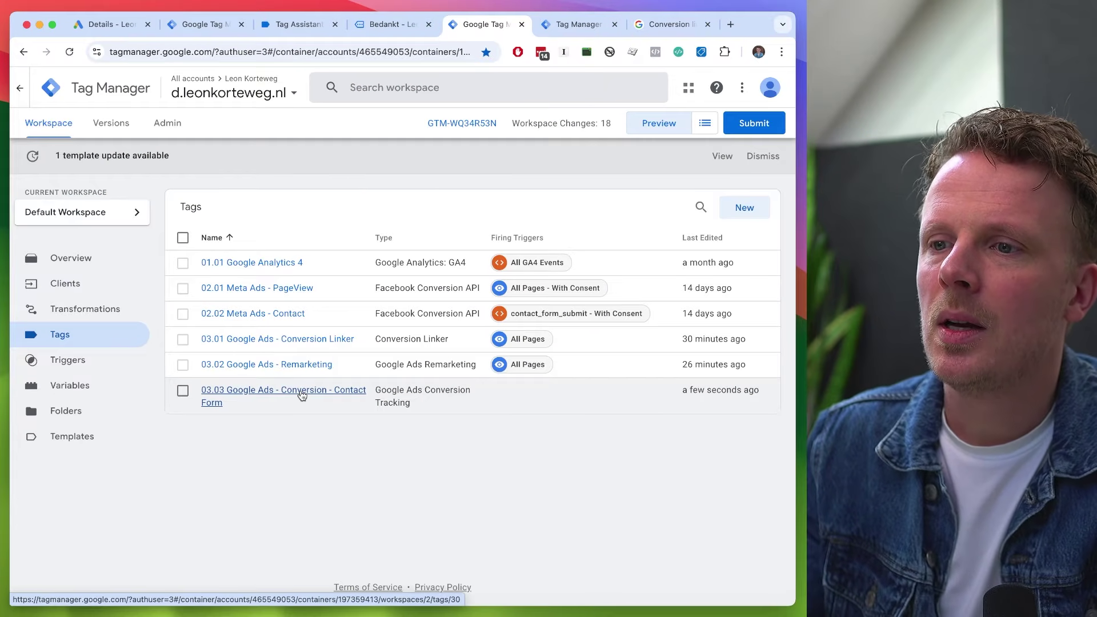
Step: Open tag 03.03's Triggering section and create a new trigger
click(301, 395)
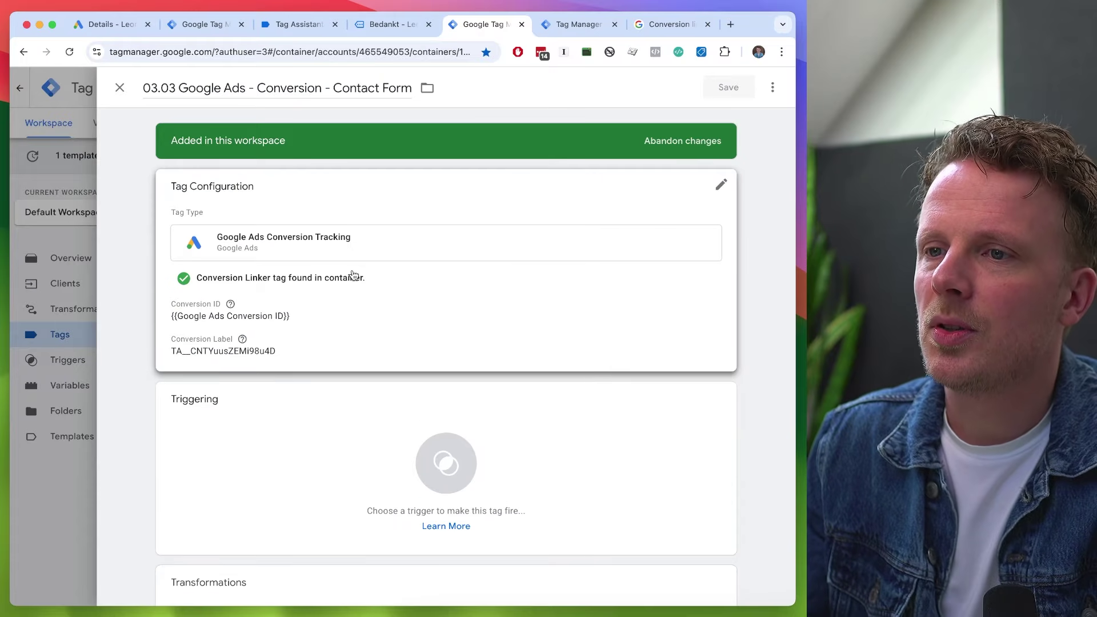
scroll(392, 329, down, 3)
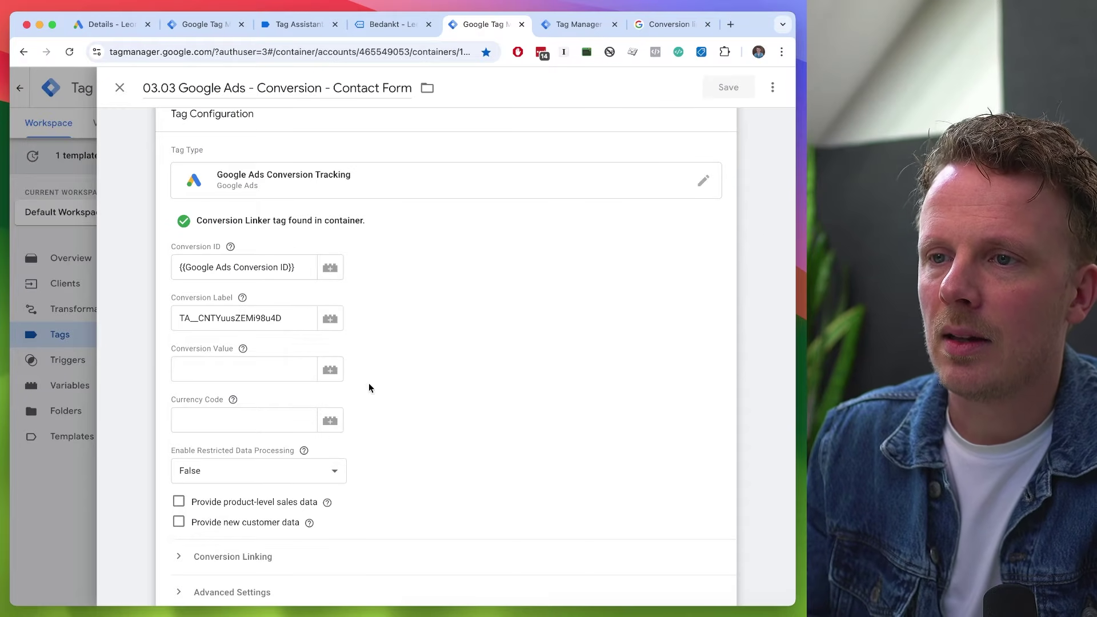
scroll(469, 280, up, 2)
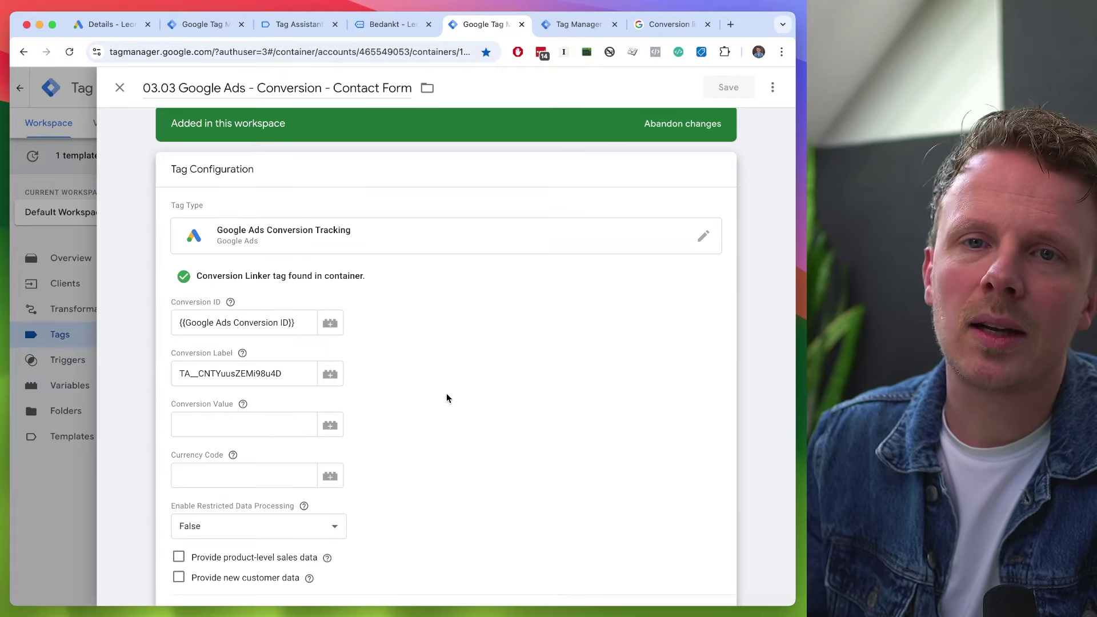
scroll(444, 399, down, 10)
click(286, 340)
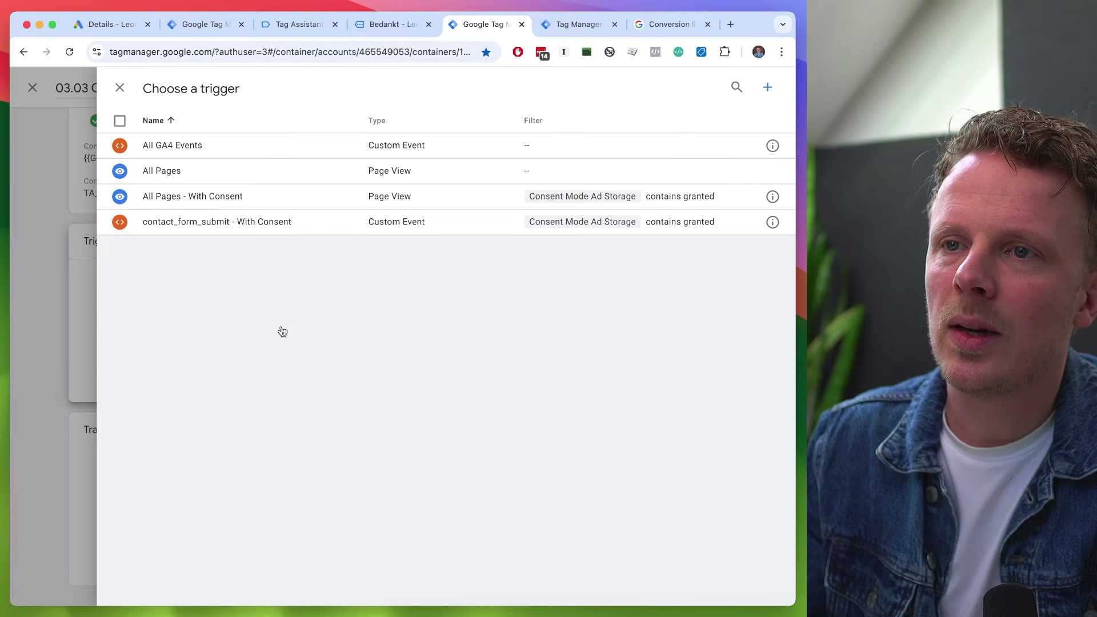
click(767, 89)
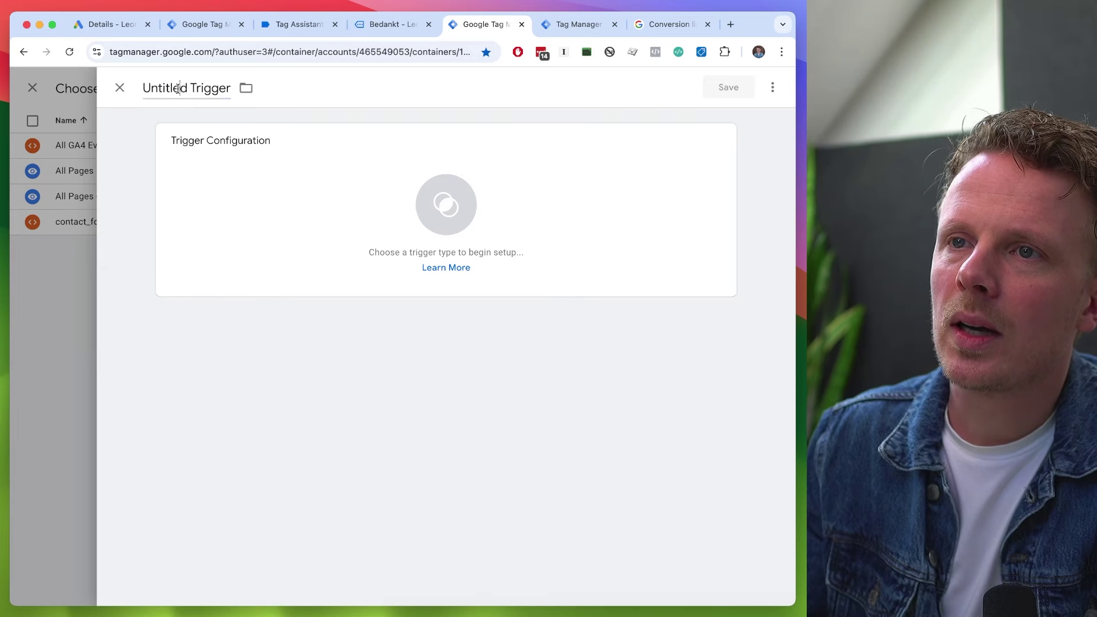
Step: Name the new trigger 'Contact Form Submit' and set its type to Custom Event
click(178, 88)
text(Contact For)
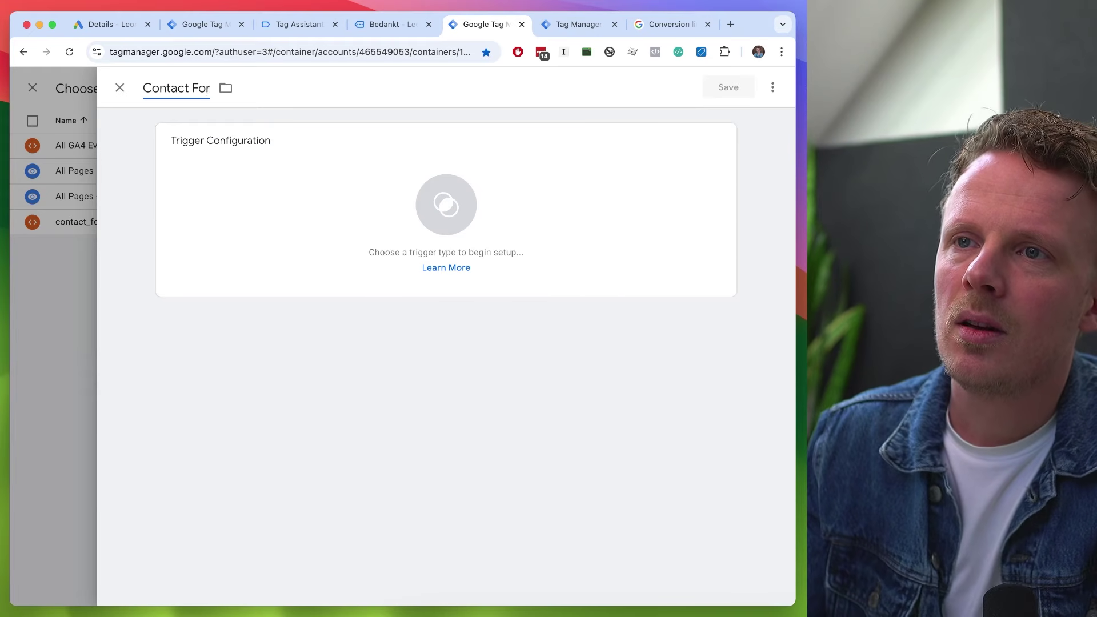
text(m Submit)
click(201, 179)
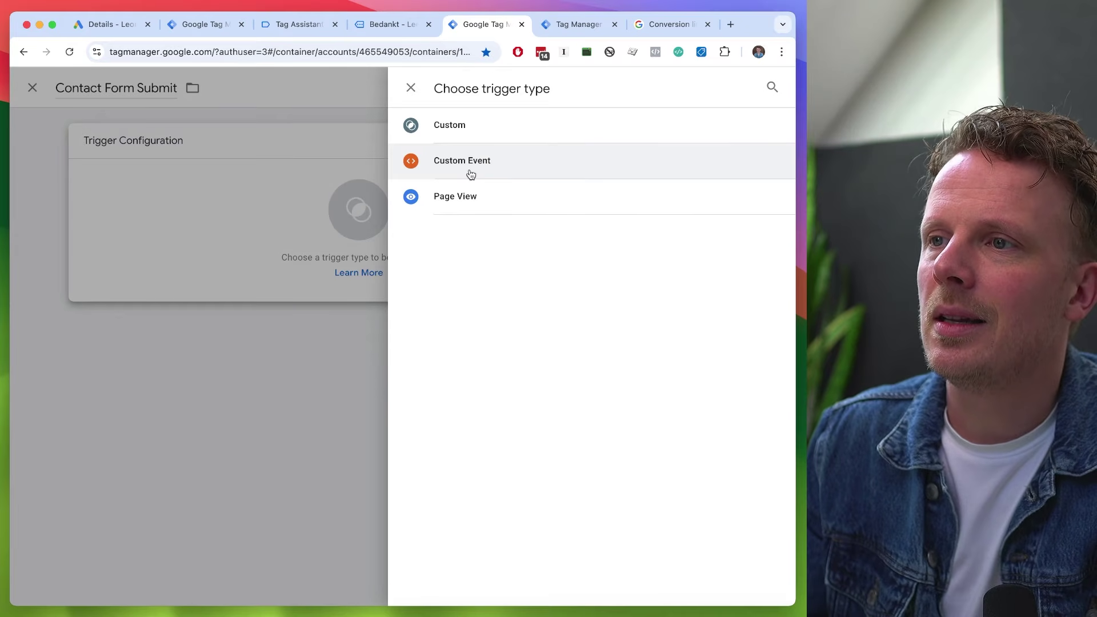
click(467, 171)
Step: Paste contact_form_submit as the event name and save the trigger
click(211, 267)
key(super+v)
double_click(211, 268)
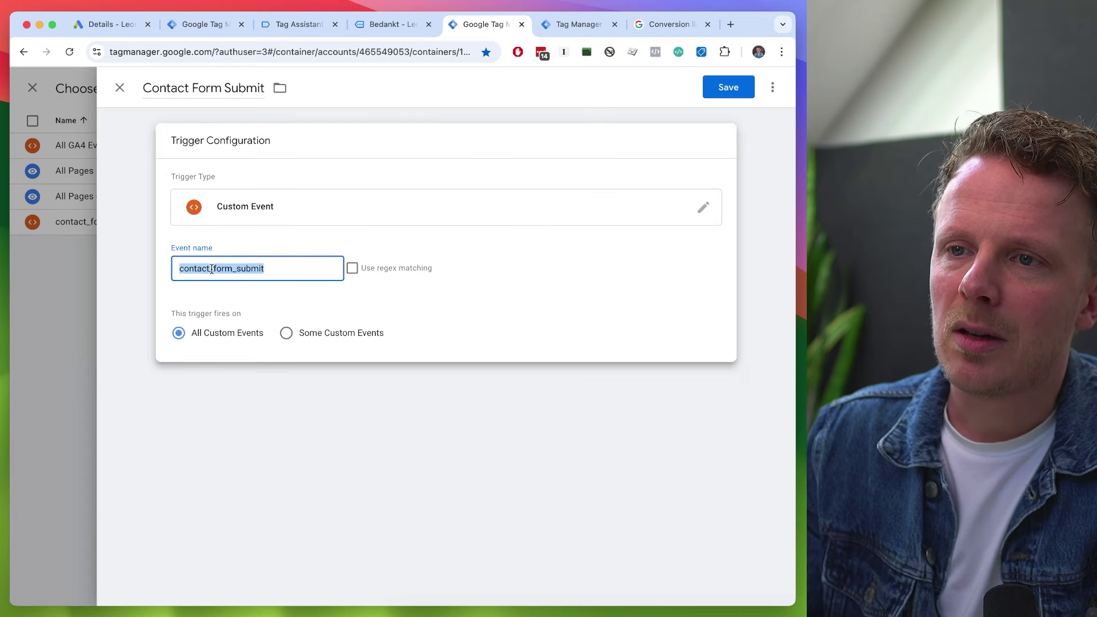
key(ctrl+Tab)
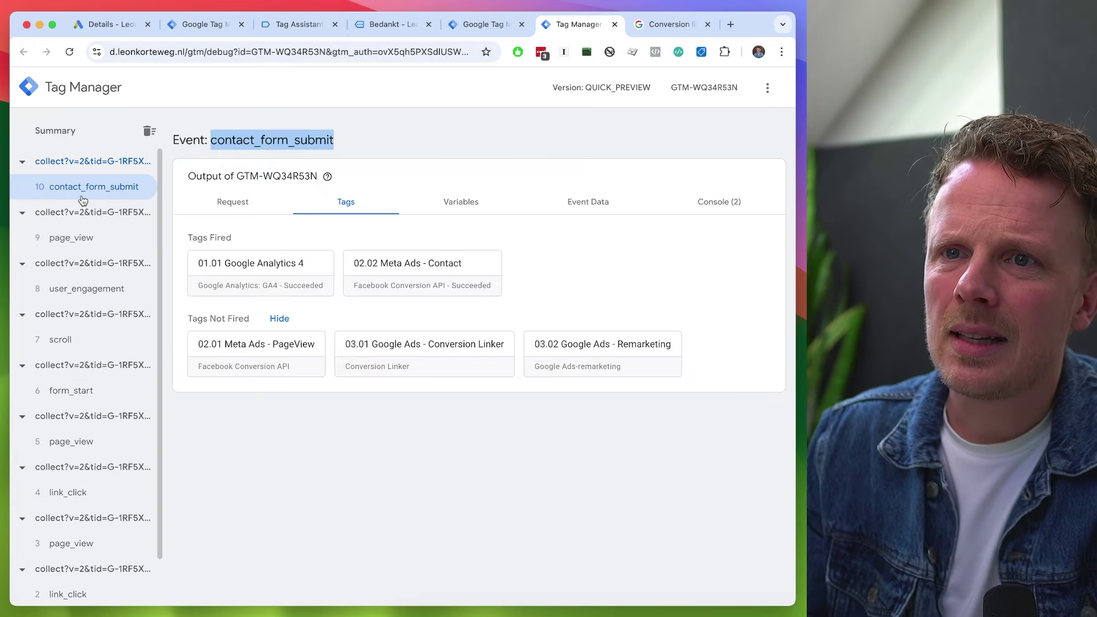
key(ctrl+shift+Tab)
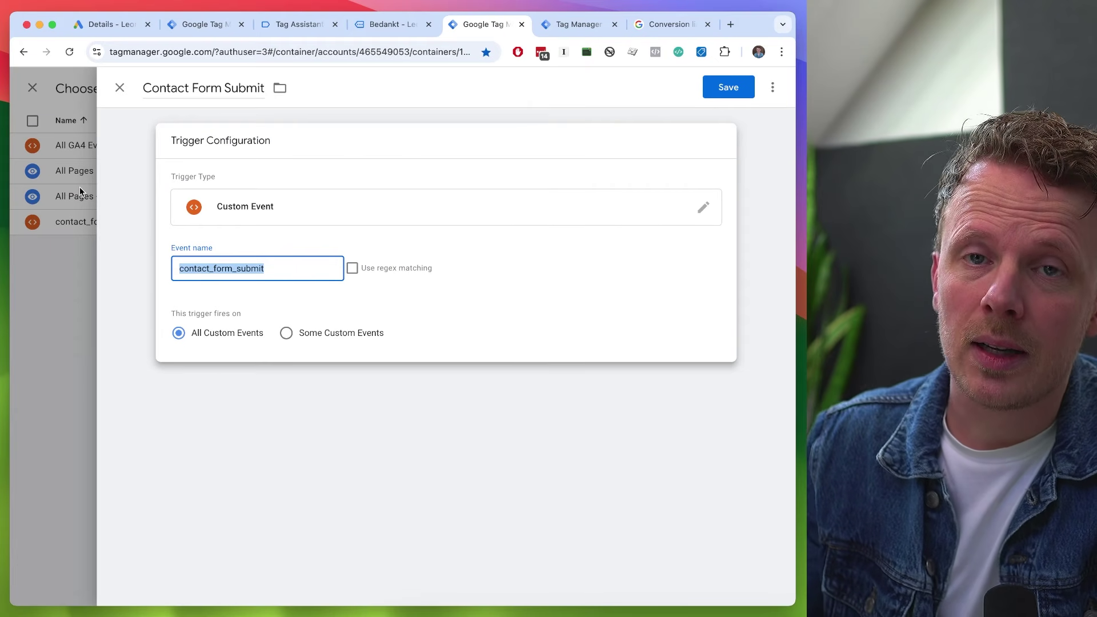
click(725, 87)
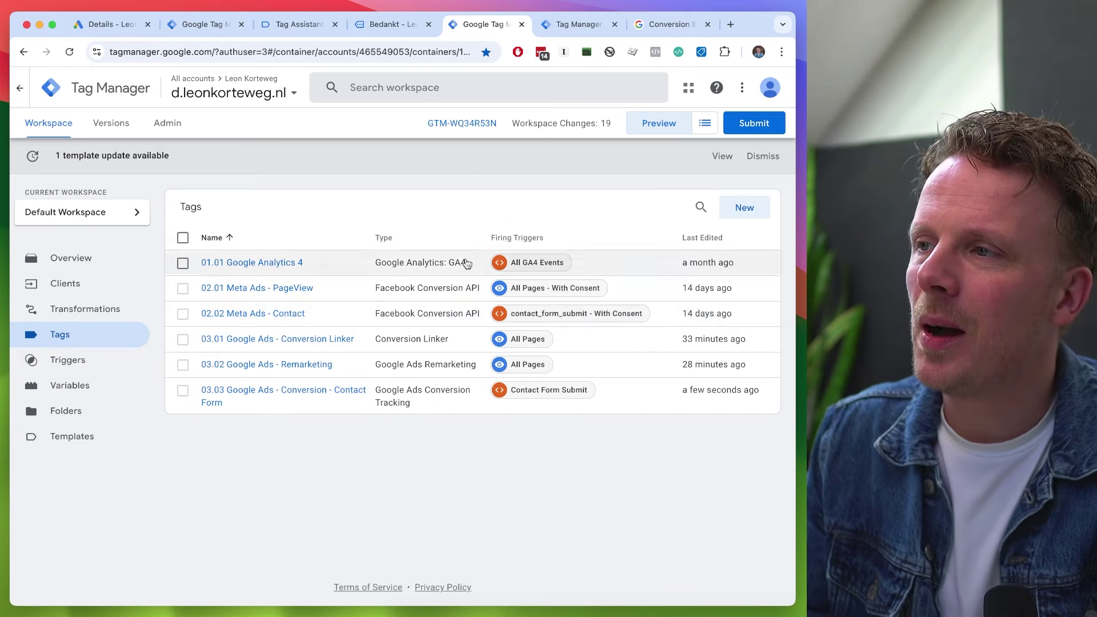
Step: Launch a Tag Assistant preview of the leonkorteweg.nl web container
click(672, 127)
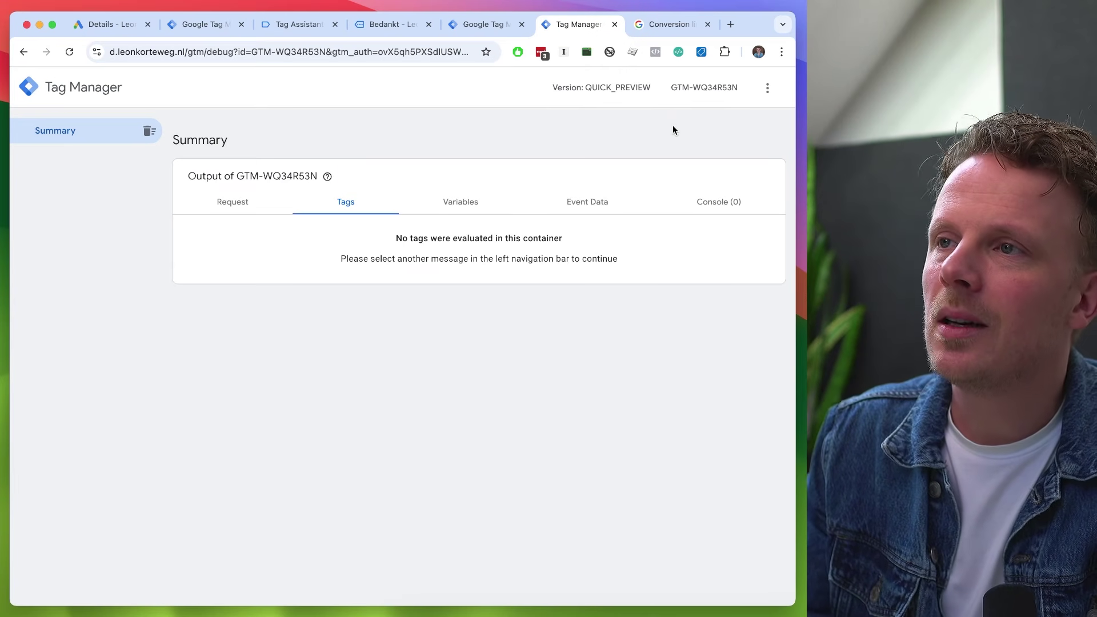
key(ctrl+shift+Tab)
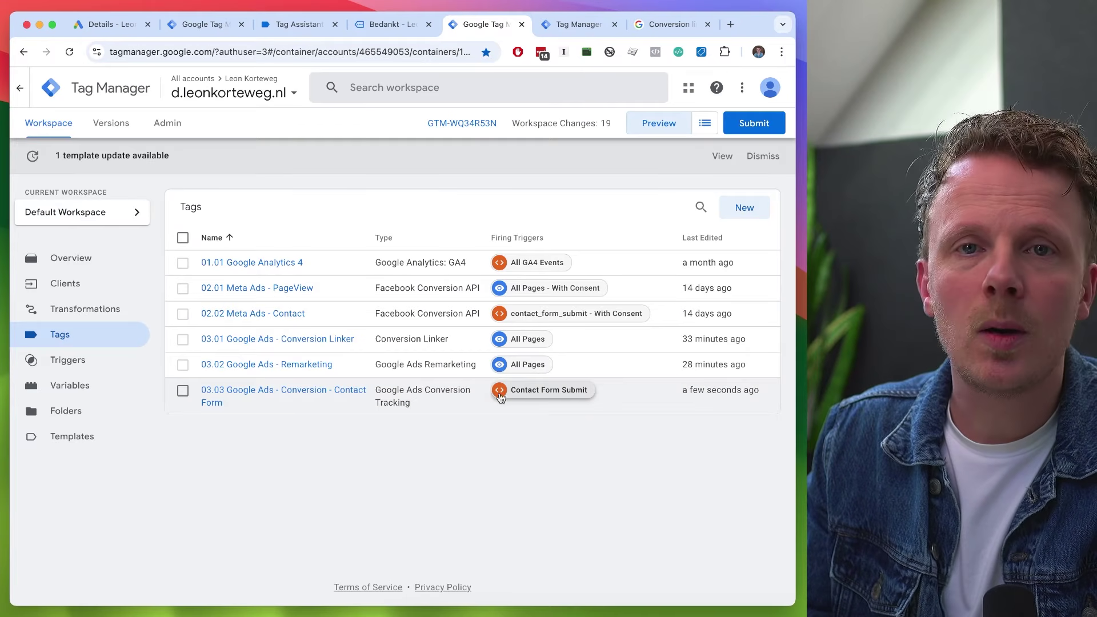
click(213, 26)
click(71, 157)
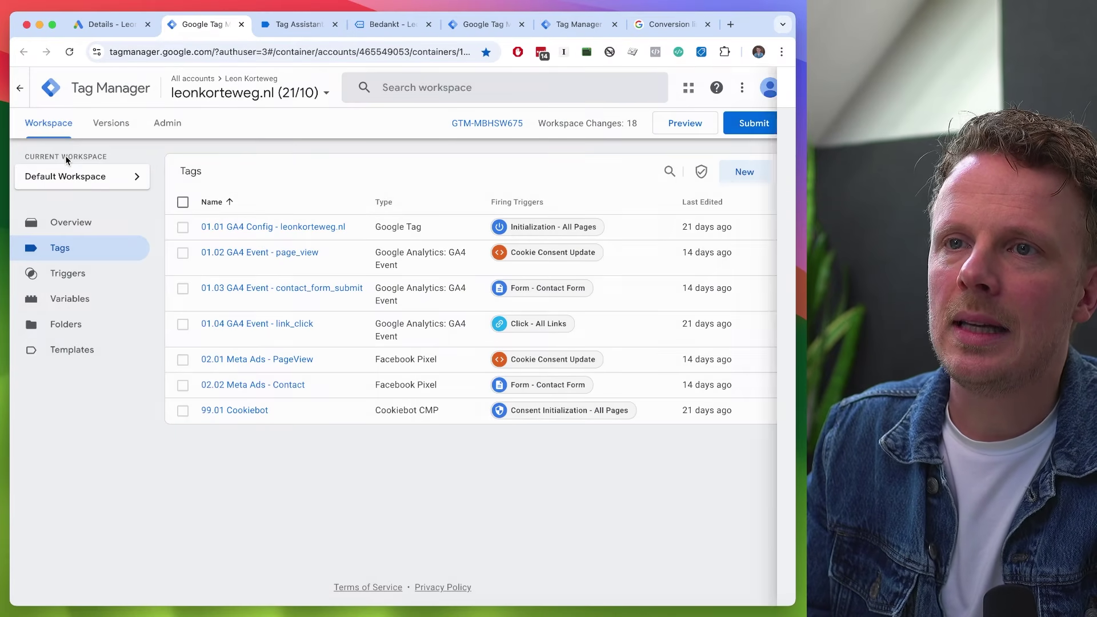
click(675, 125)
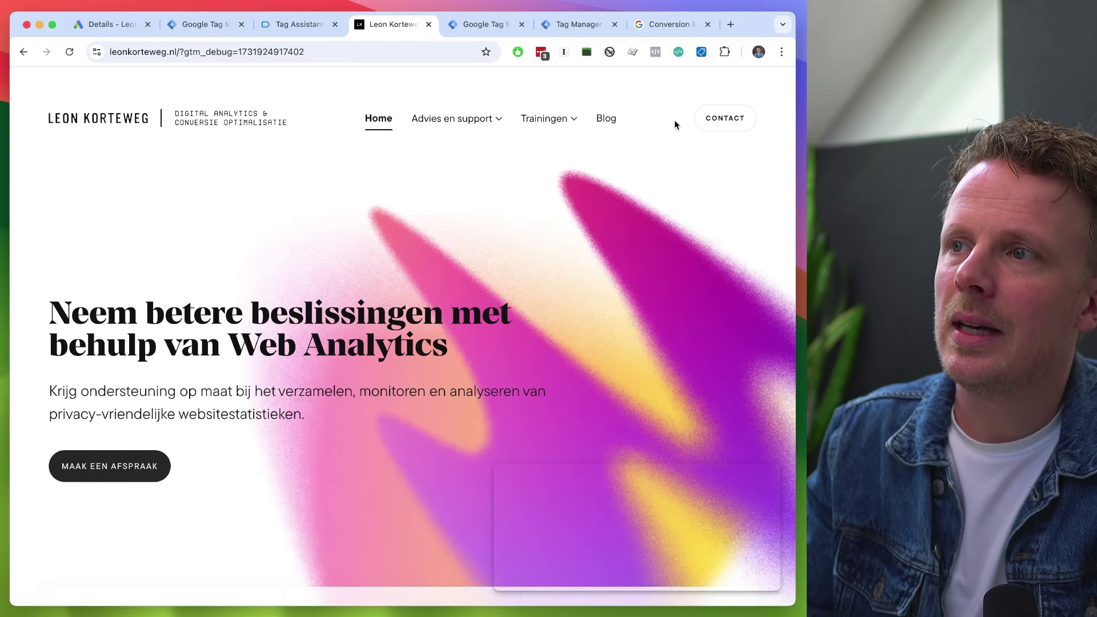
Step: Send the CONTACT form with a test Naam and E-mailadres
click(735, 127)
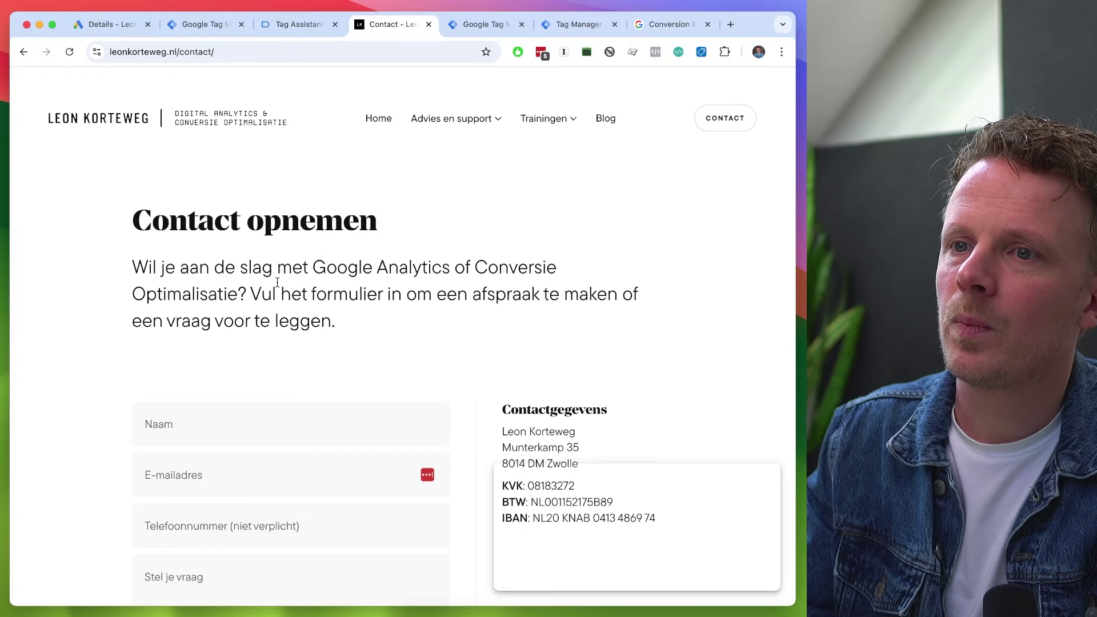
click(202, 441)
text(T)
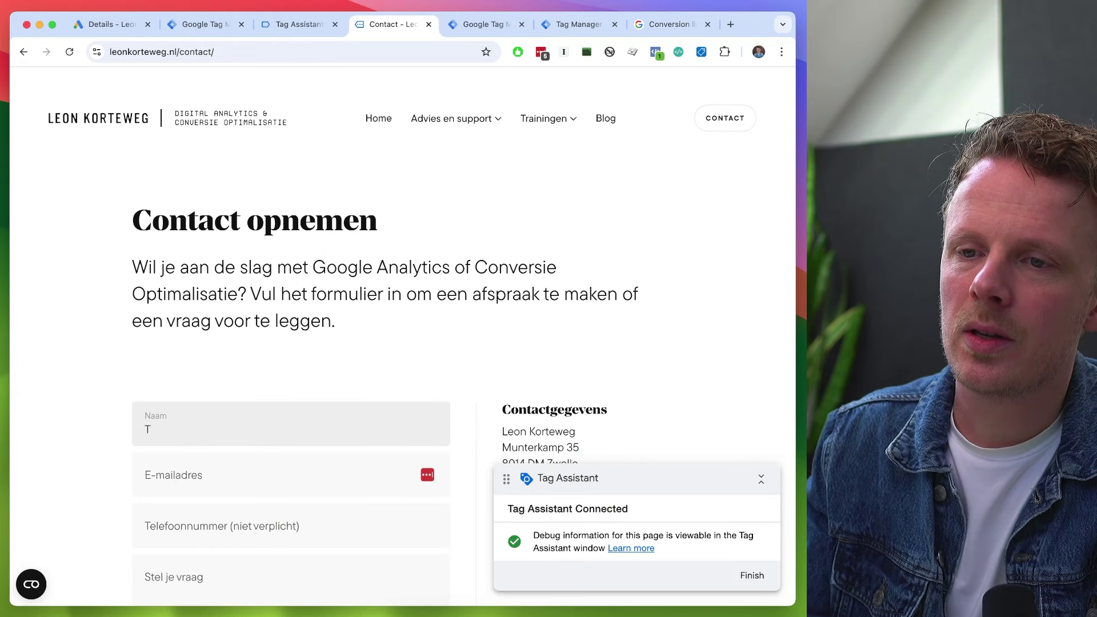
text(est)
key(Tab)
scroll(400, 343, down, 2)
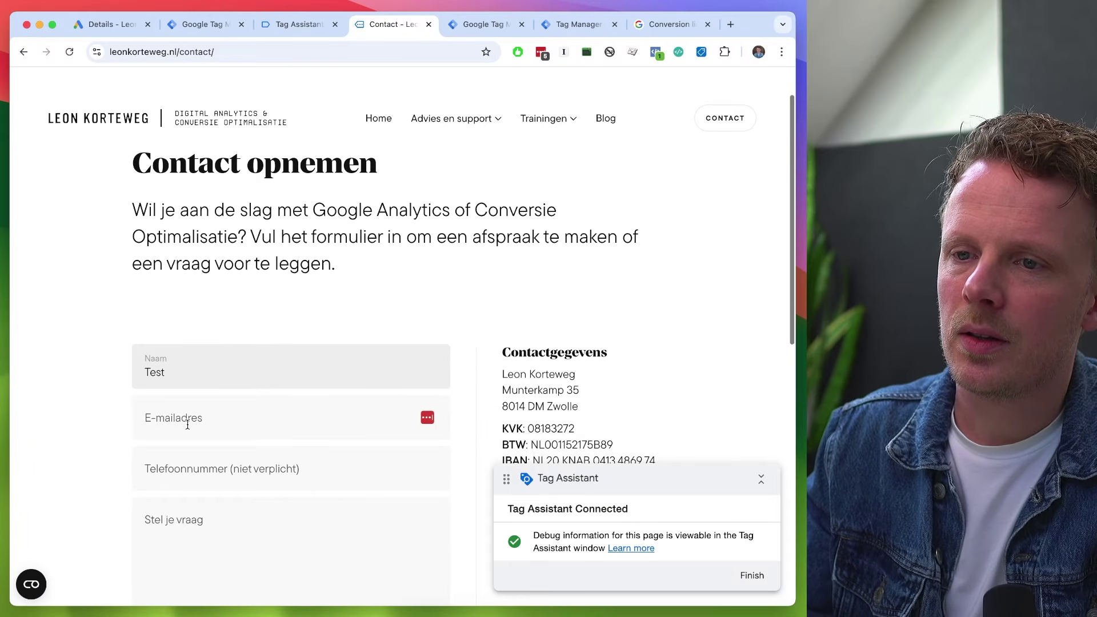
text(test@test.nl)
scroll(285, 342, down, 5)
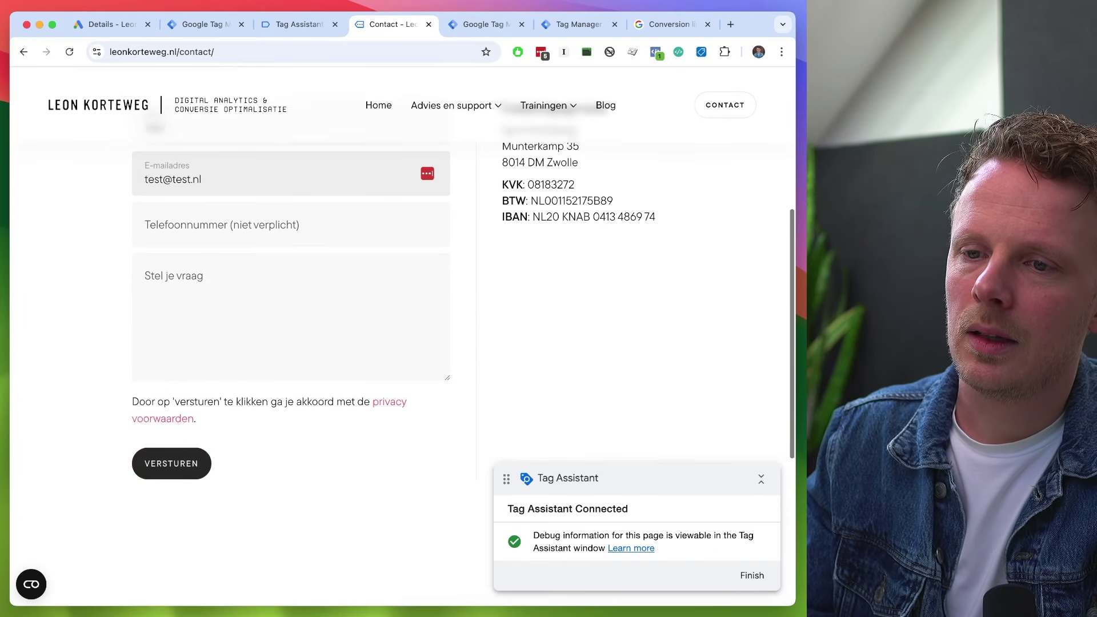
click(172, 464)
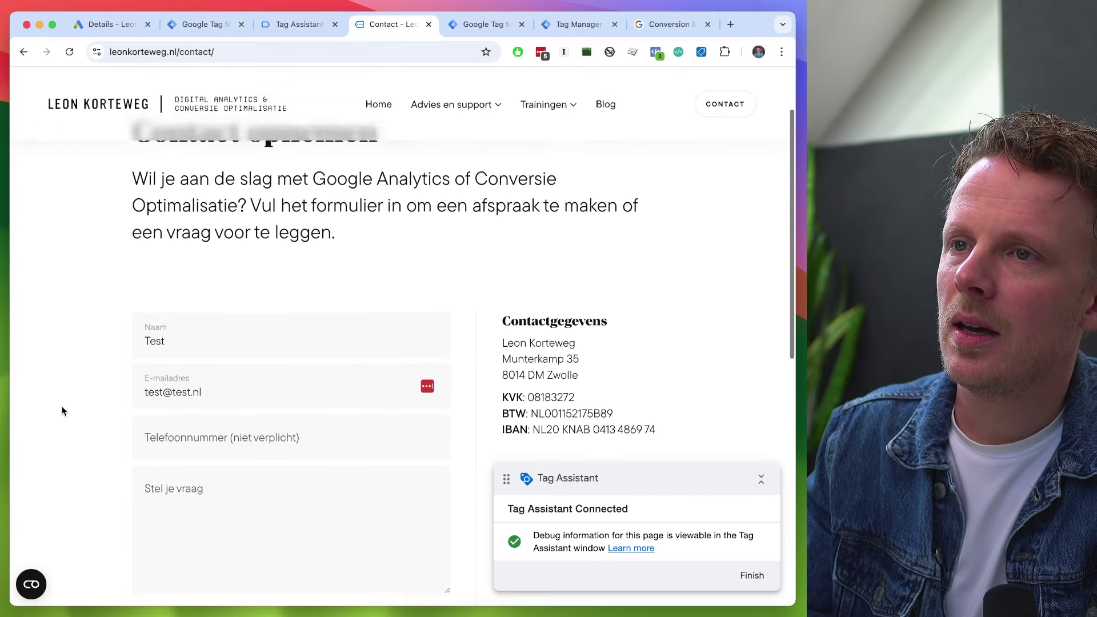
Step: Check the thank-you page and open the Tag Manager debug summary
key(ctrl+shift+Tab)
key(ctrl+shift+Tab)
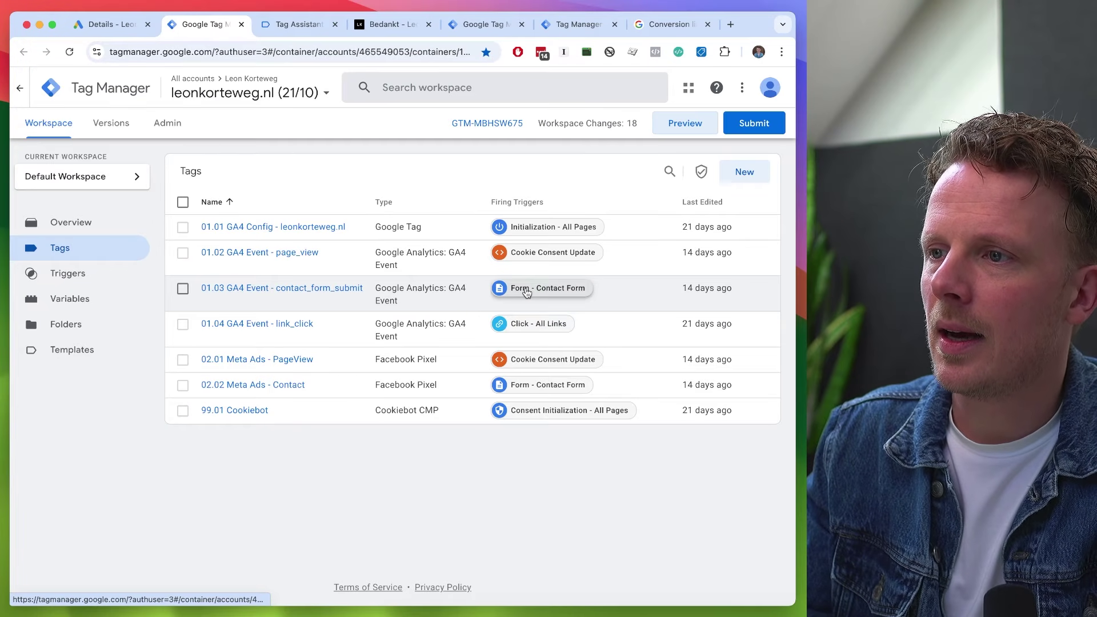
click(383, 34)
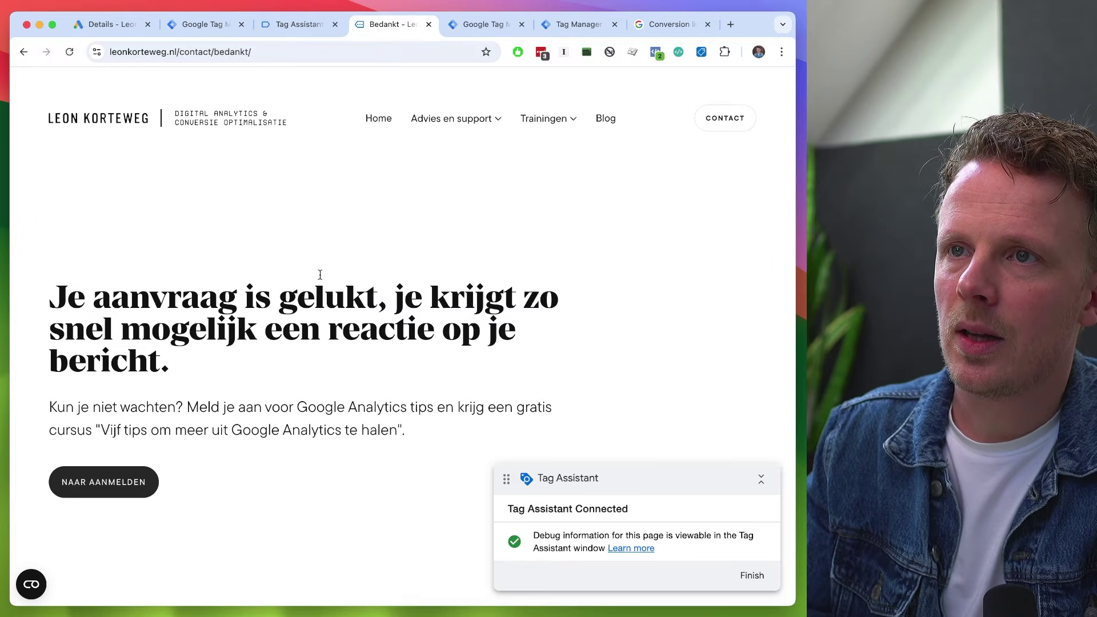
click(577, 28)
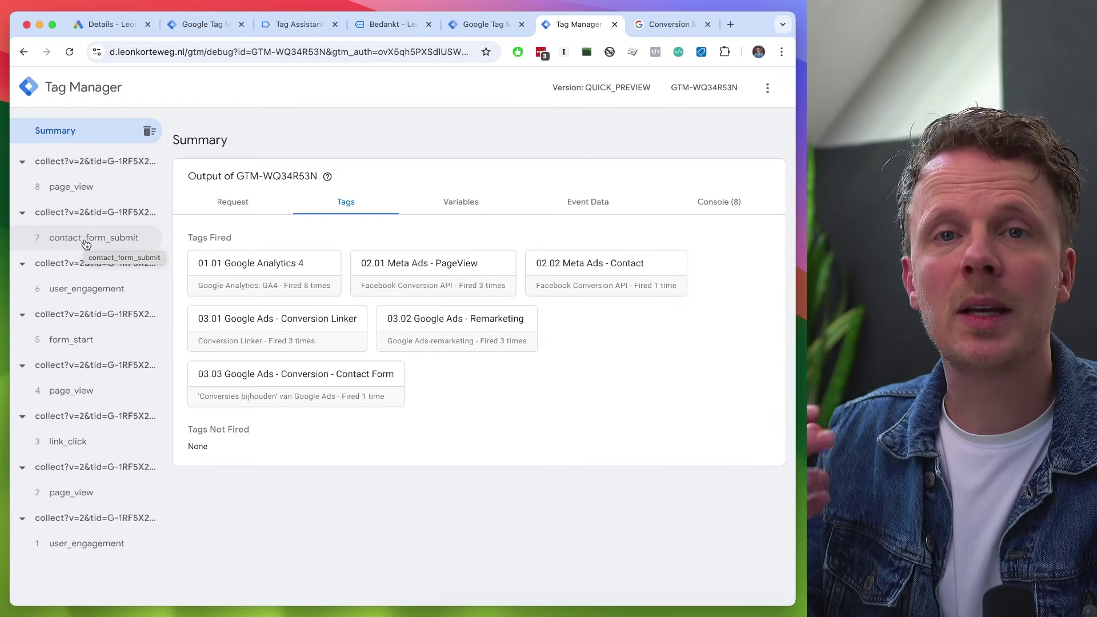
Step: Check that the 03.03 Google Ads conversion tag shows Succeeded under contact_form_submit, ending on the workspace tags list
click(85, 239)
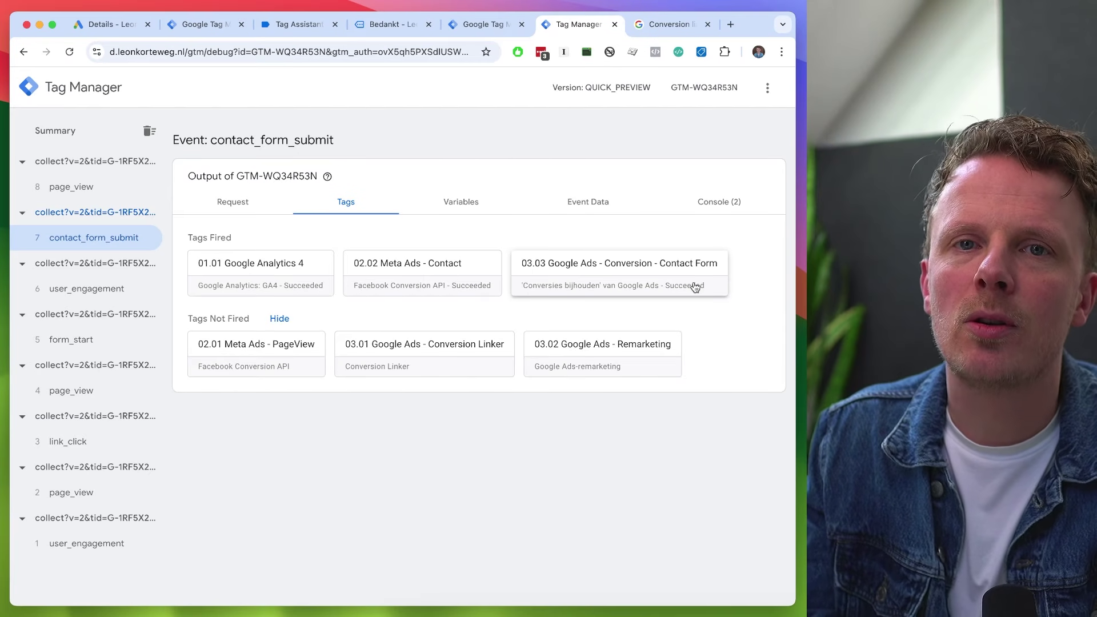
key(ctrl+shift+Tab)
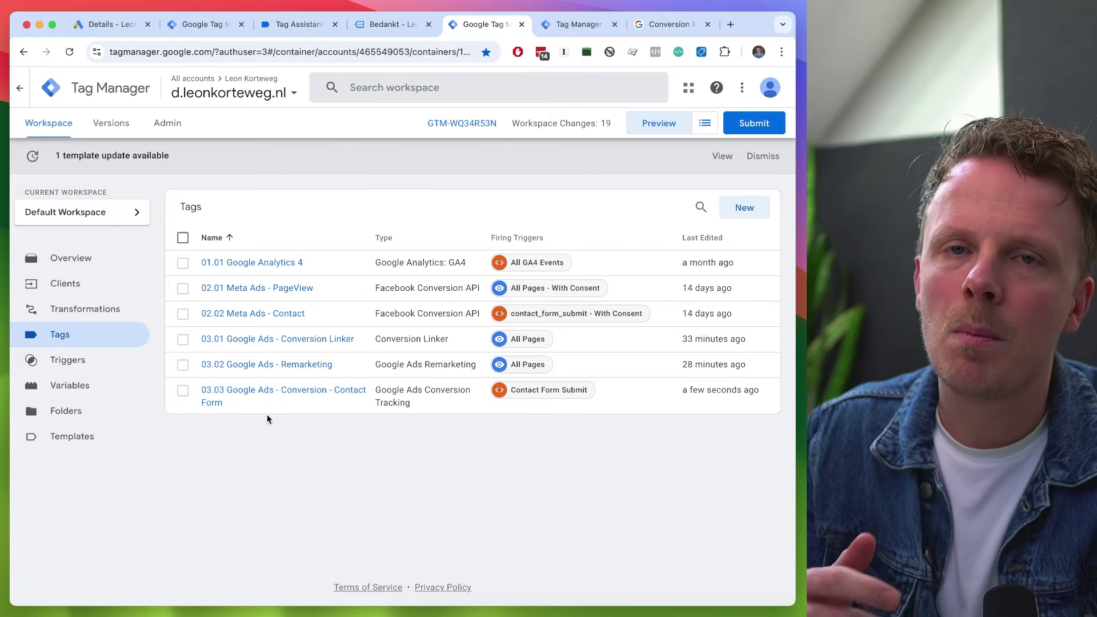
key(ctrl+Tab)
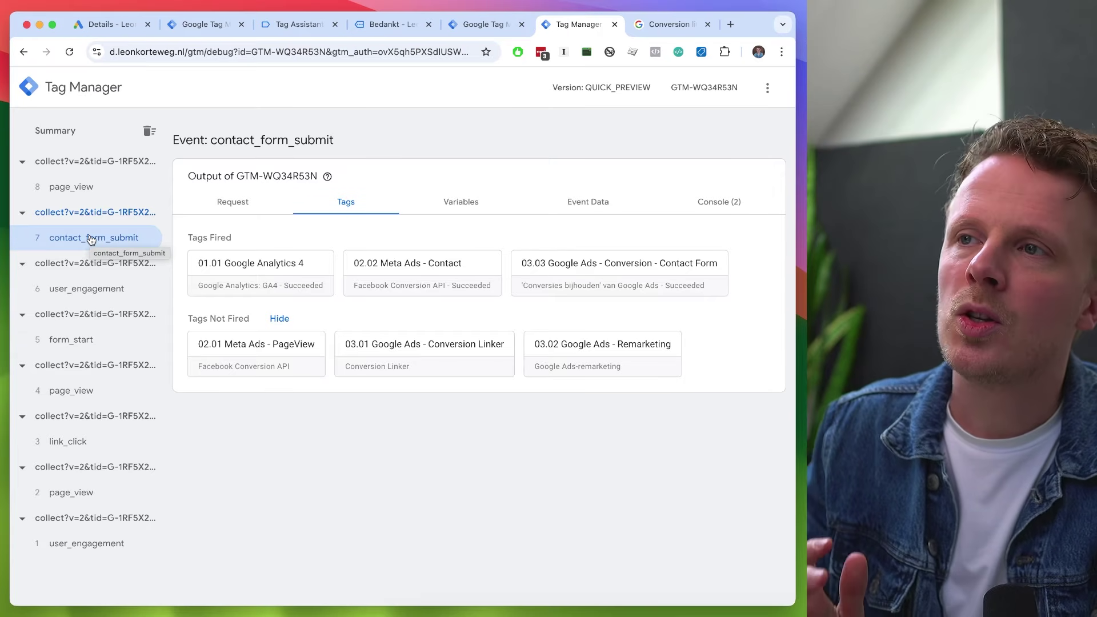
key(ctrl+shift+Tab)
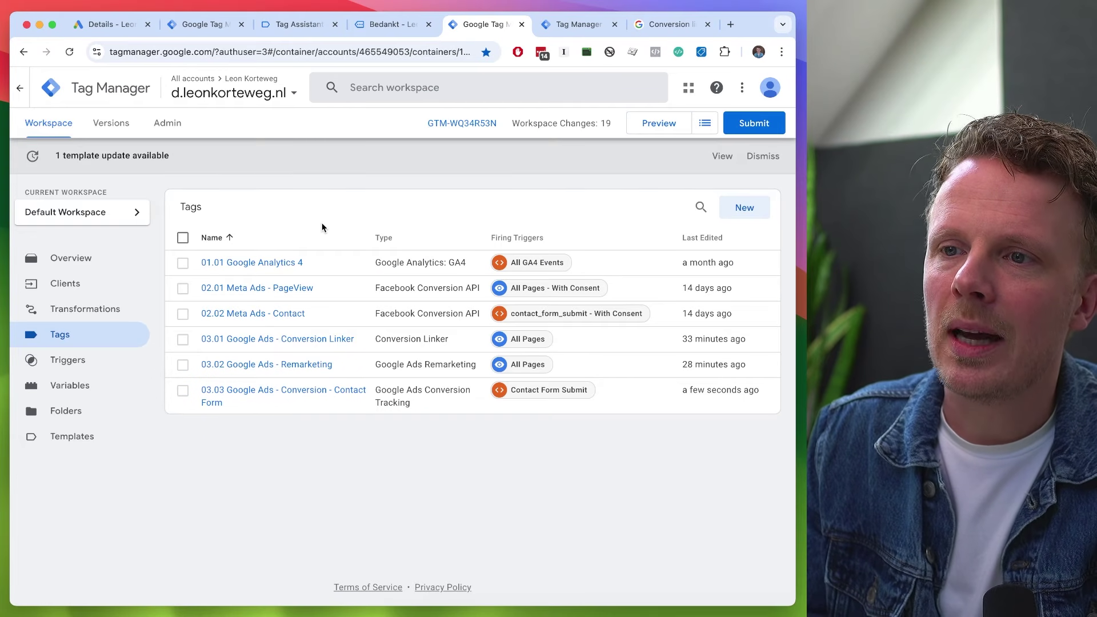
key(ctrl+Tab)
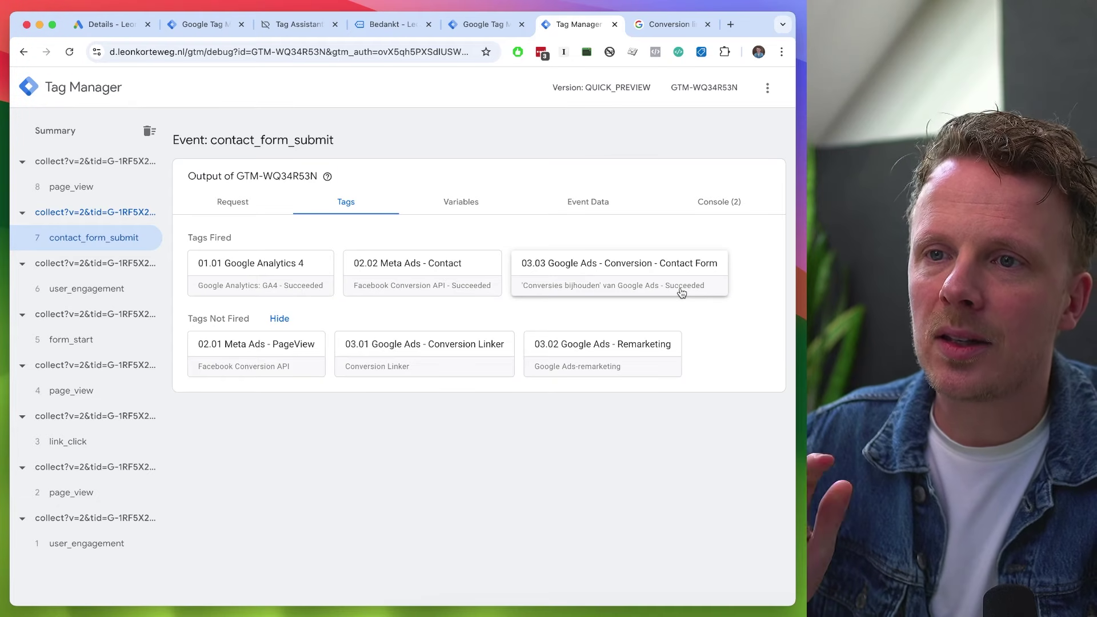
key(ctrl+shift+Tab)
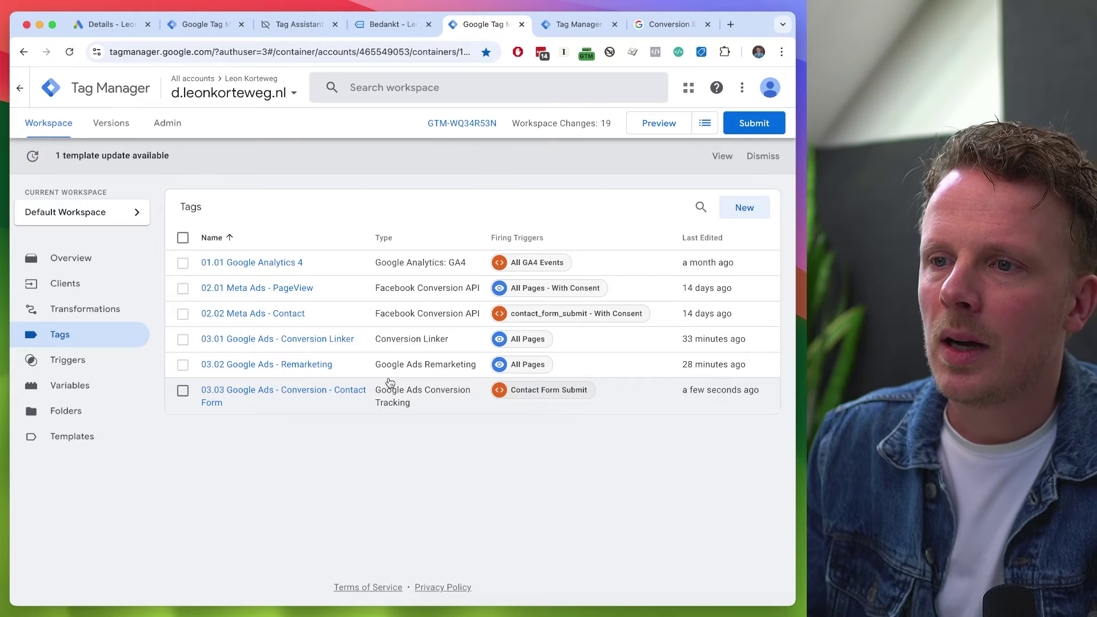
Step: Set the Contact Form Submit trigger to Some Custom Events where Consent Mode Ad Storage contains 'granted'
click(545, 391)
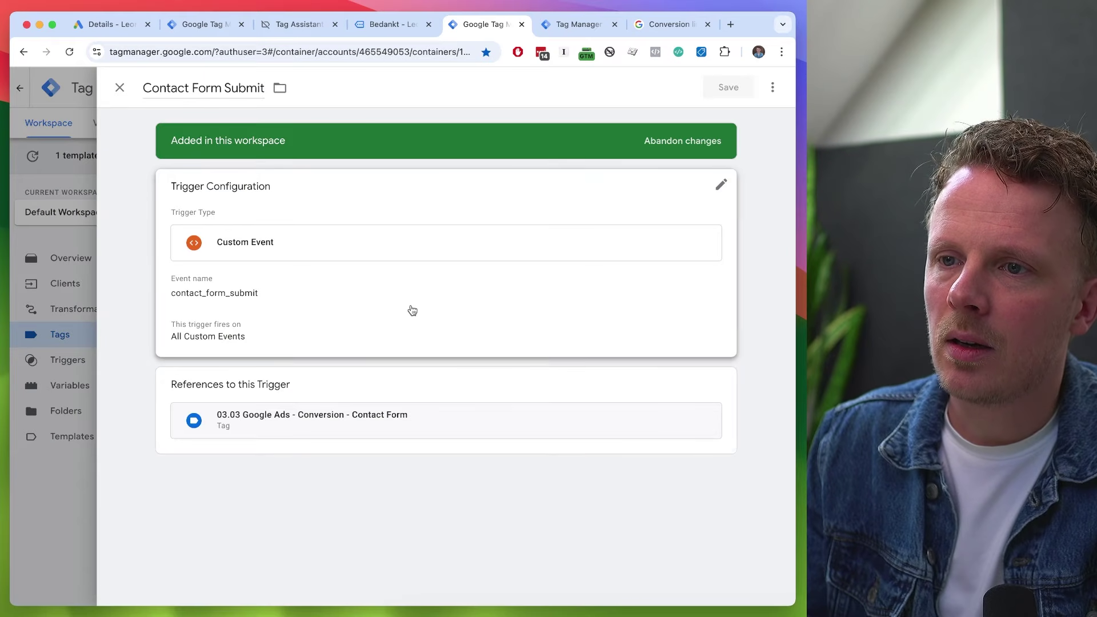
click(411, 310)
click(352, 380)
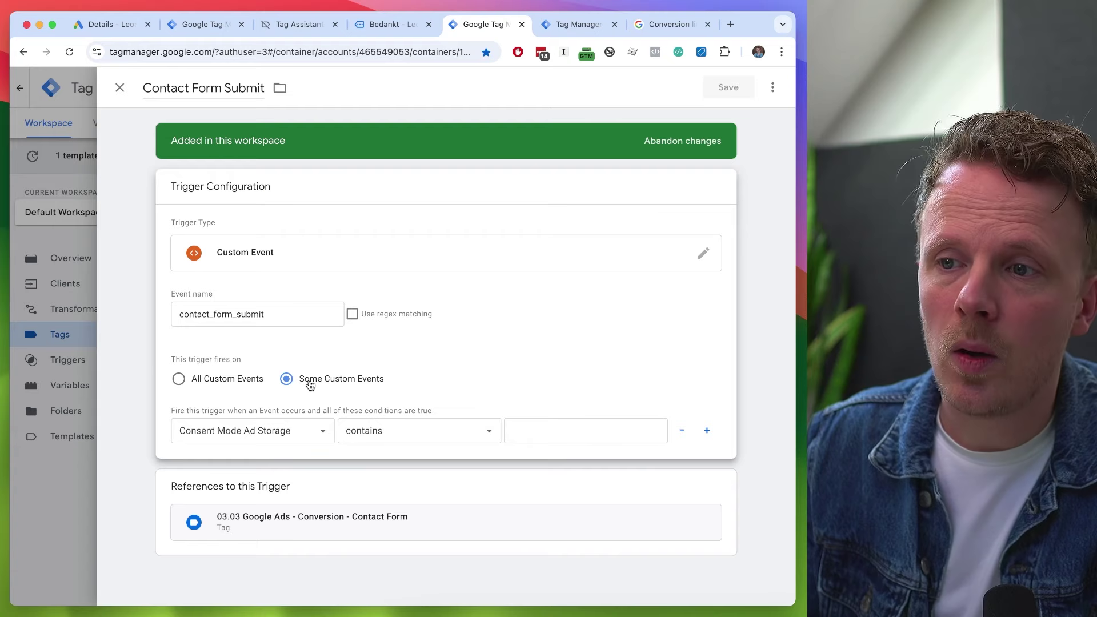
click(265, 432)
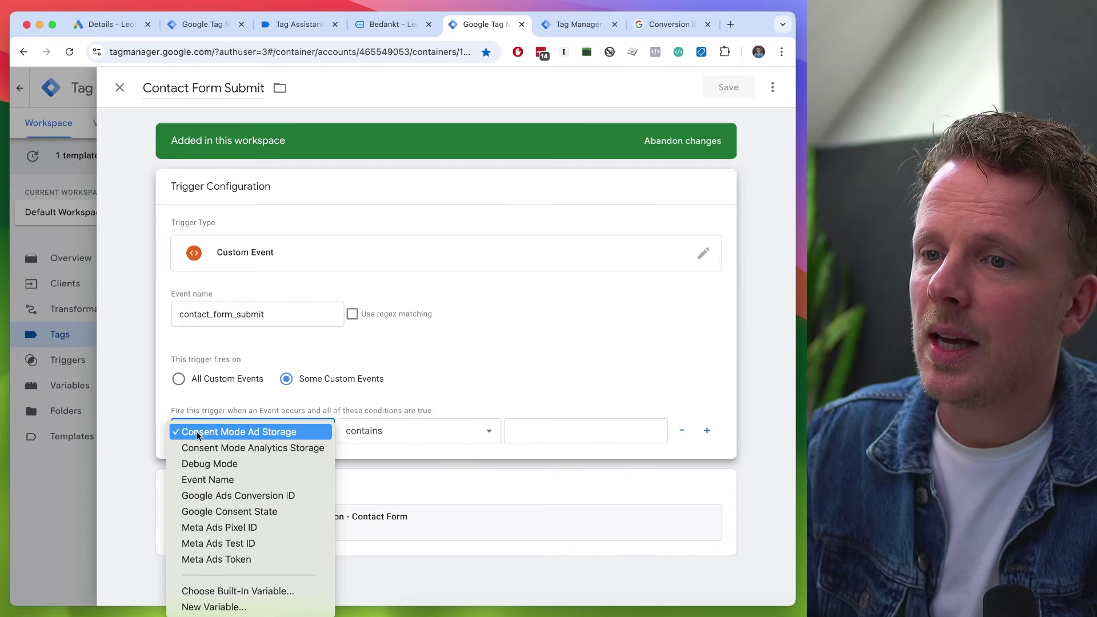
click(518, 434)
text(granted)
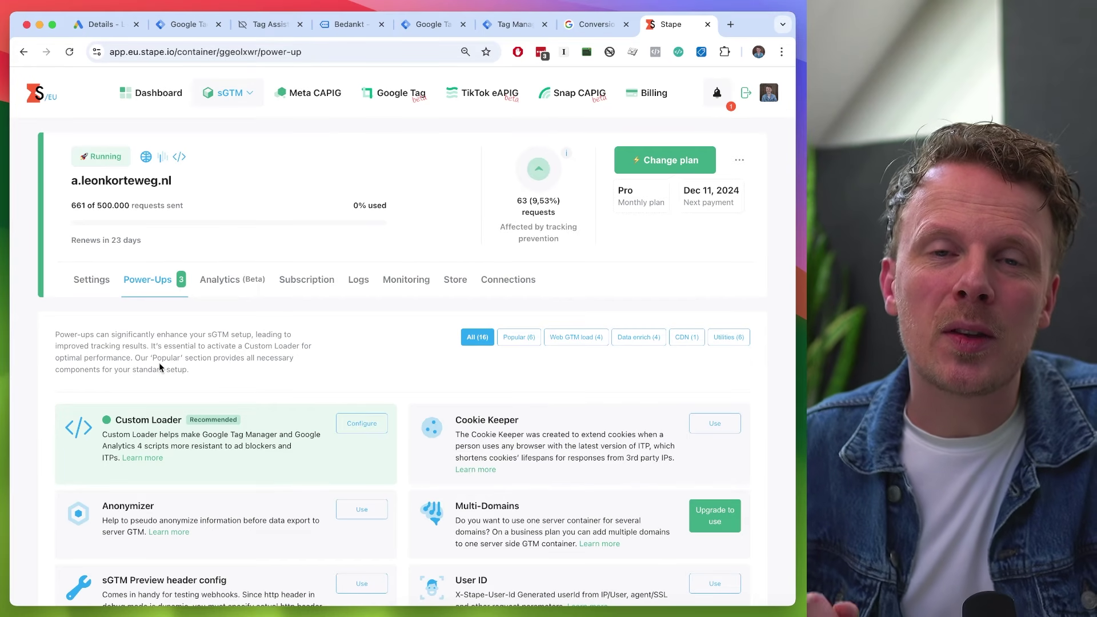
Step: Turn on the GEO Headers power-up for the a.leonkorteweg.nl container and save the changes
click(93, 281)
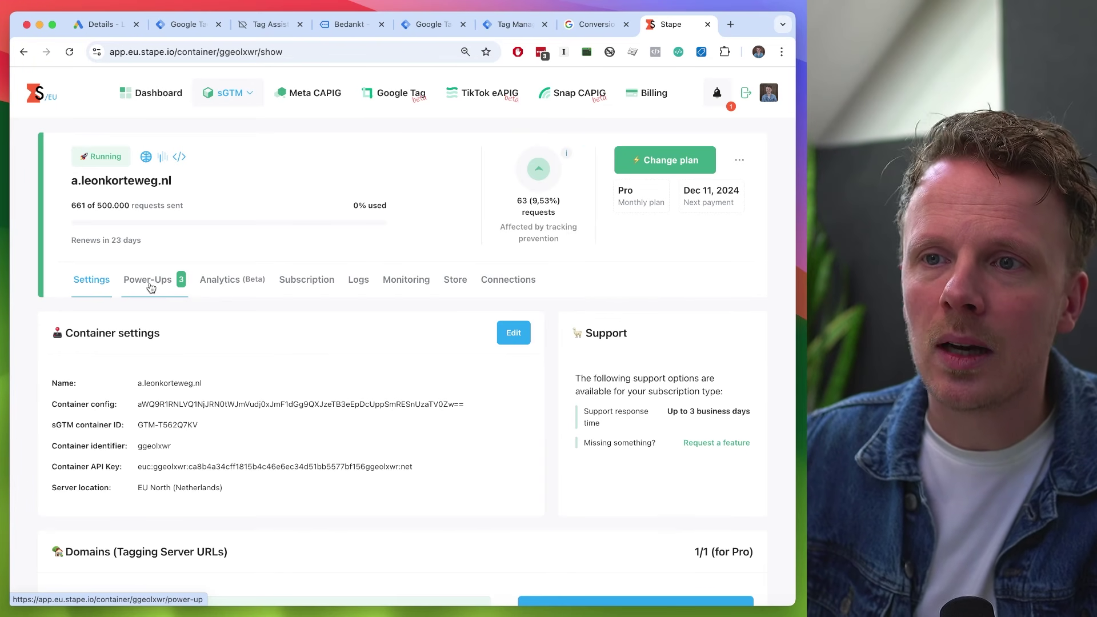
click(150, 287)
scroll(150, 287, down, 6)
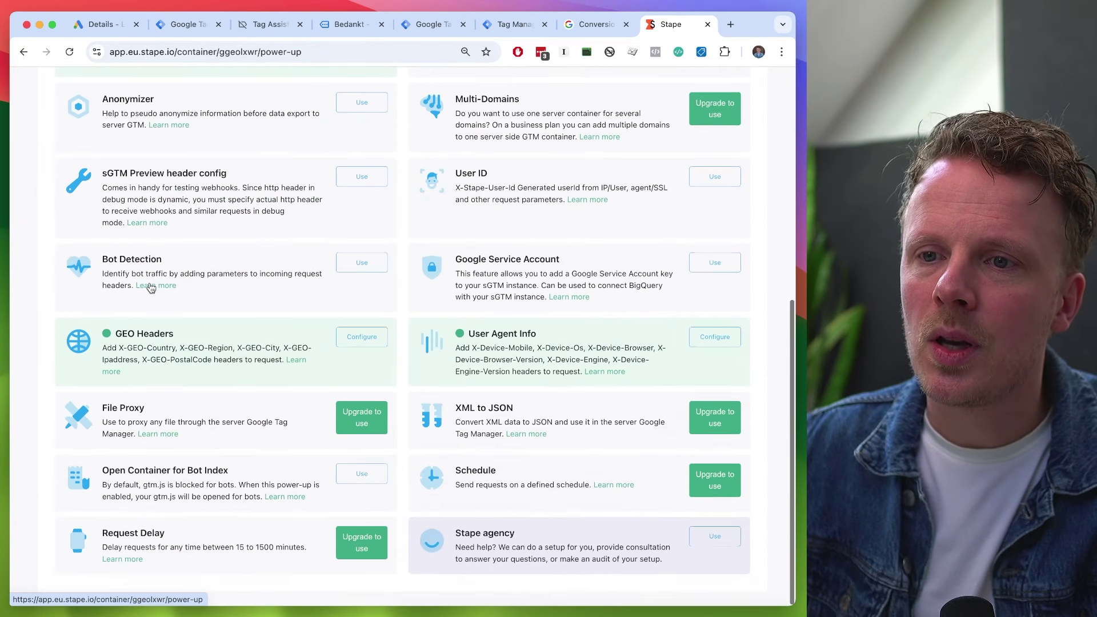
triple_click(147, 336)
scroll(366, 350, up, 1)
click(366, 350)
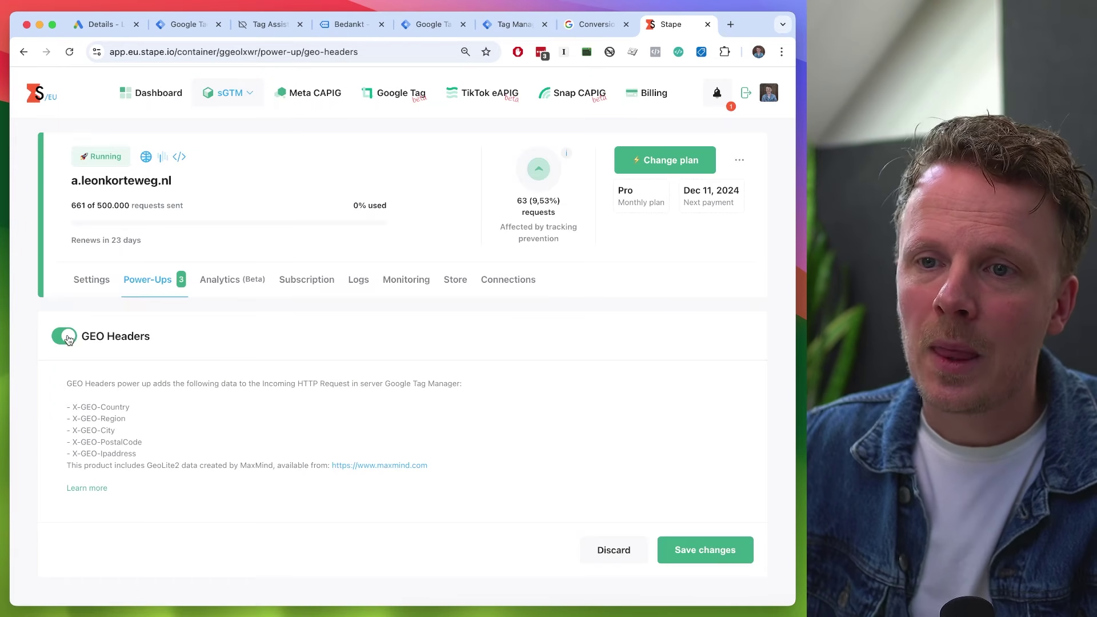
click(705, 549)
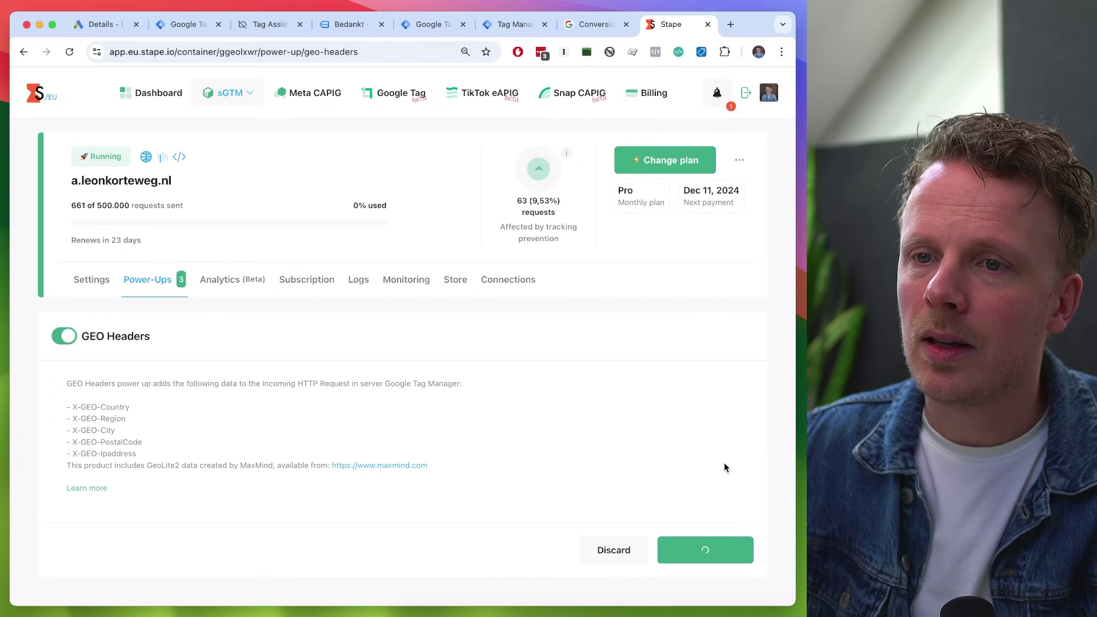